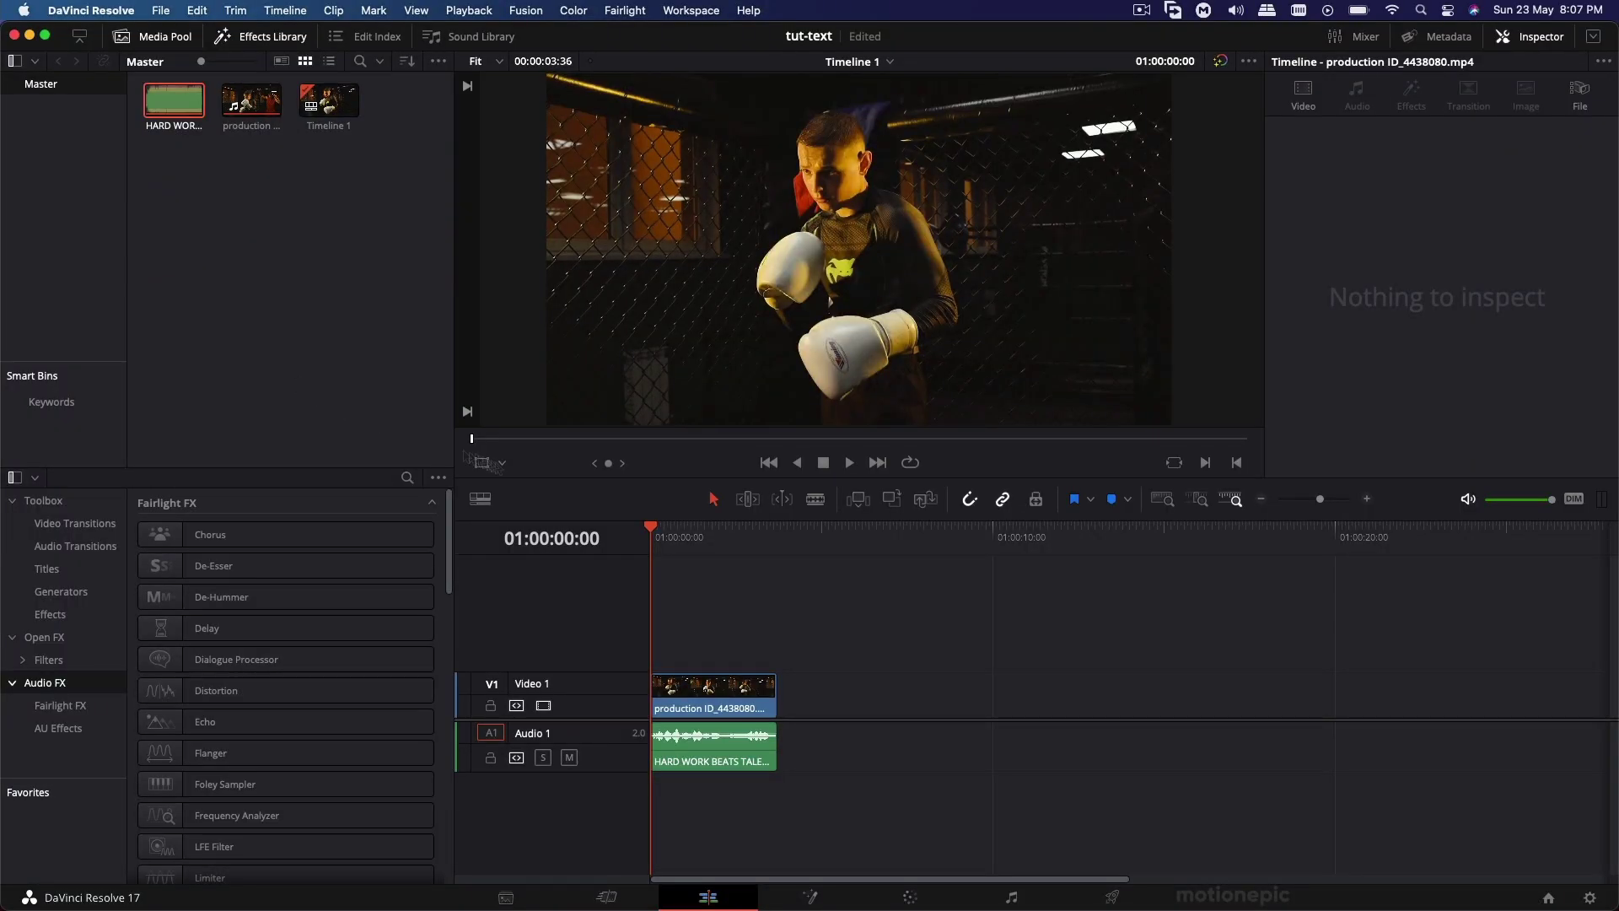
# Step: Play the boxing clip on V1 from its start and stop at its last frame
pyautogui.click(695, 685)
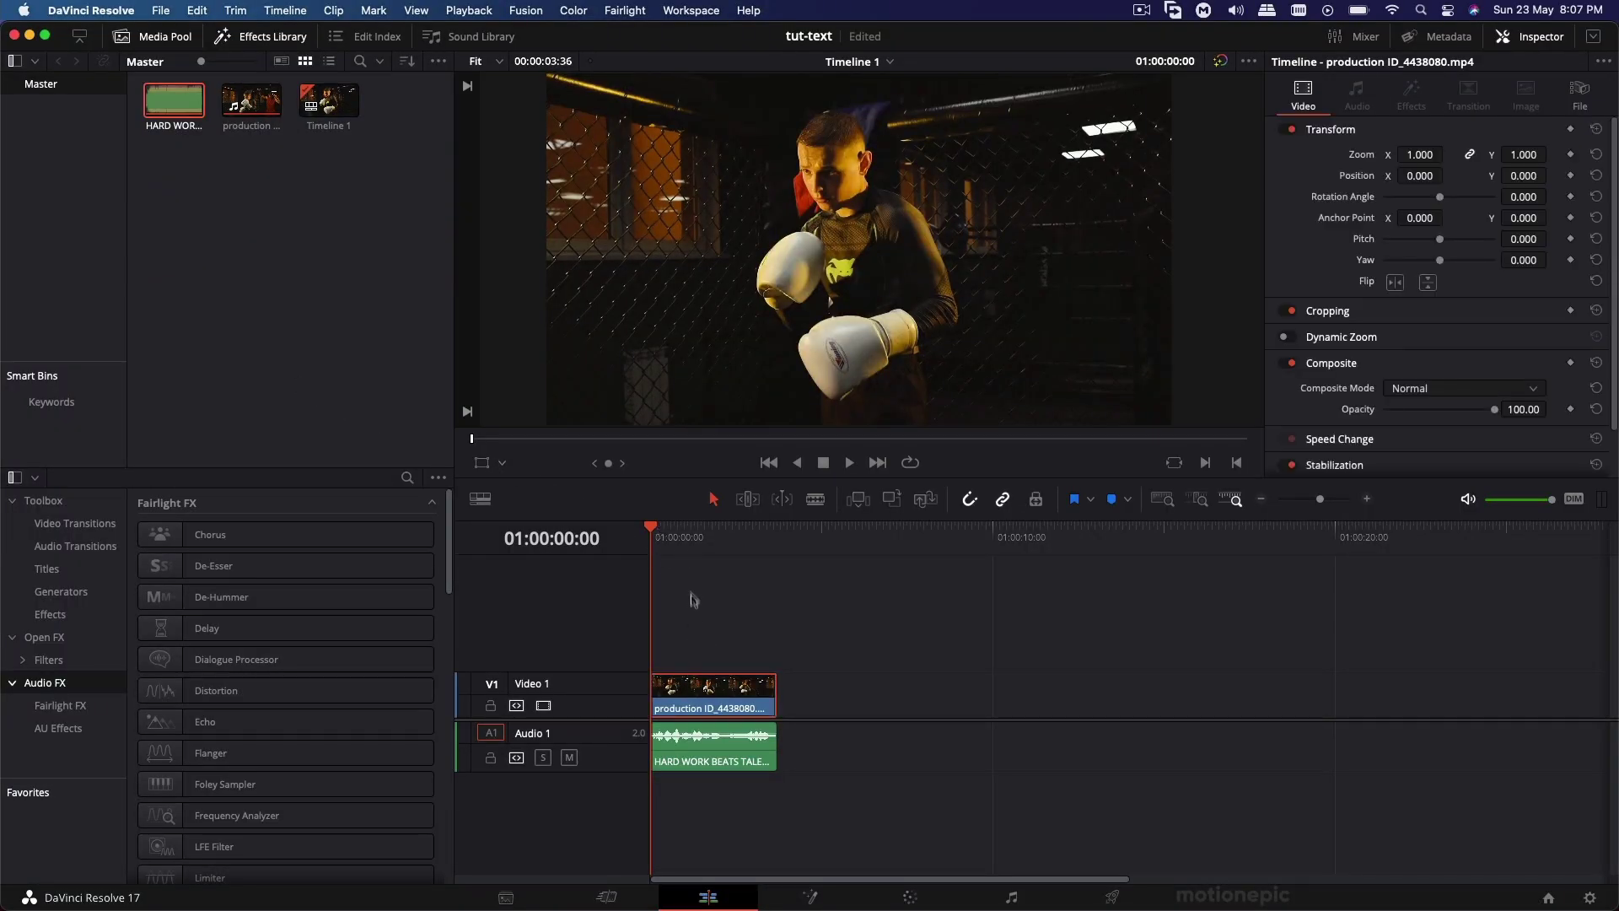
pyautogui.click(850, 464)
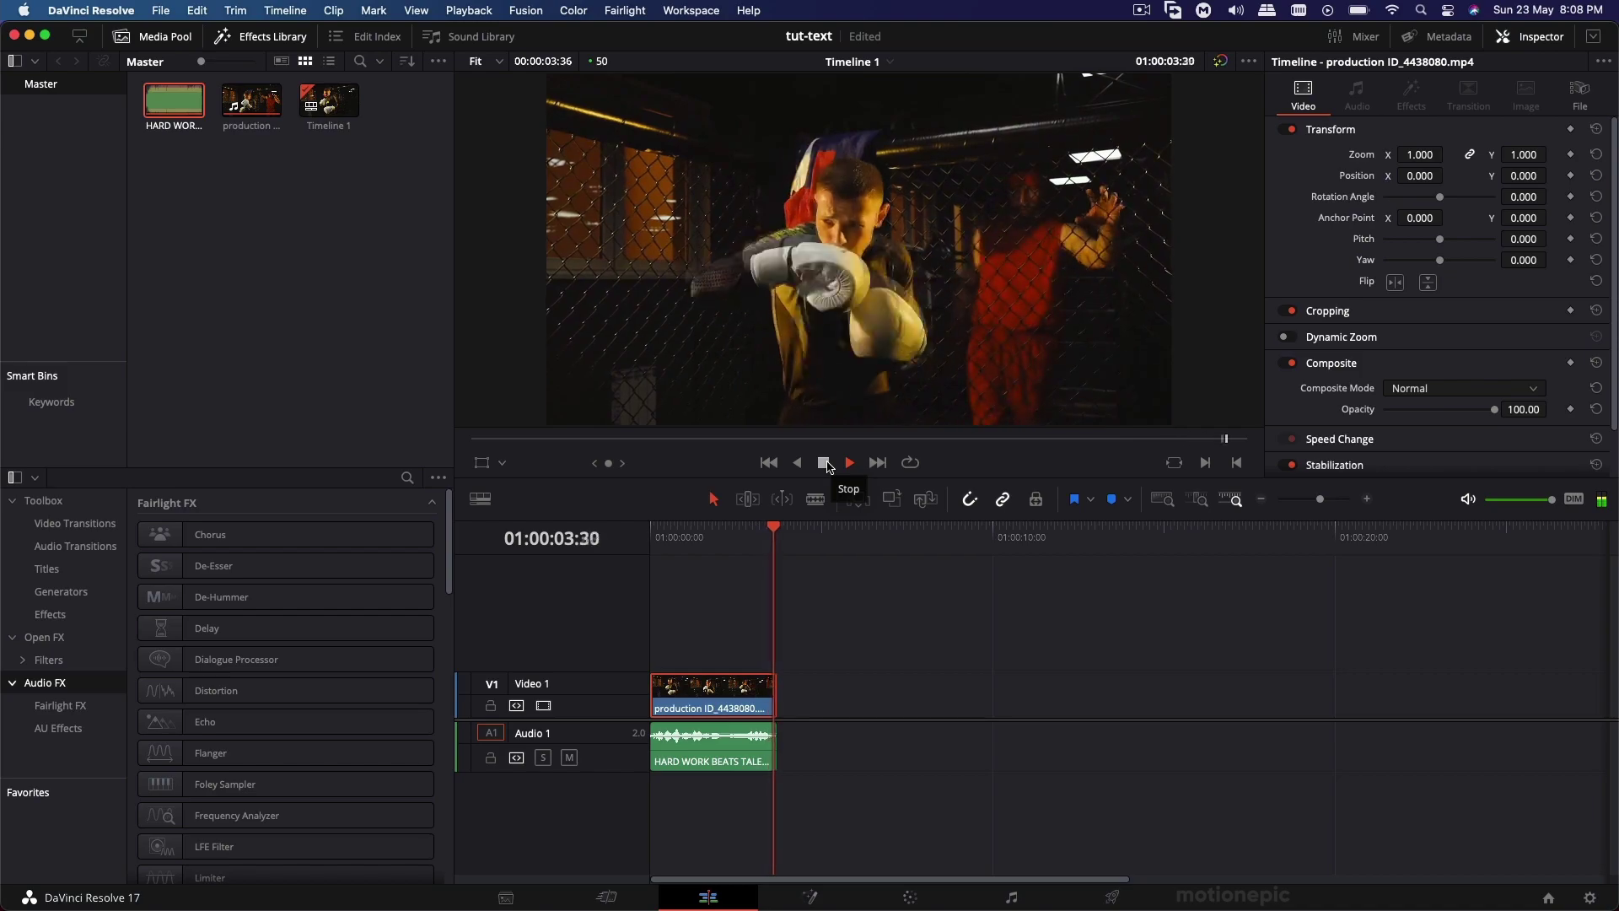
pyautogui.click(827, 465)
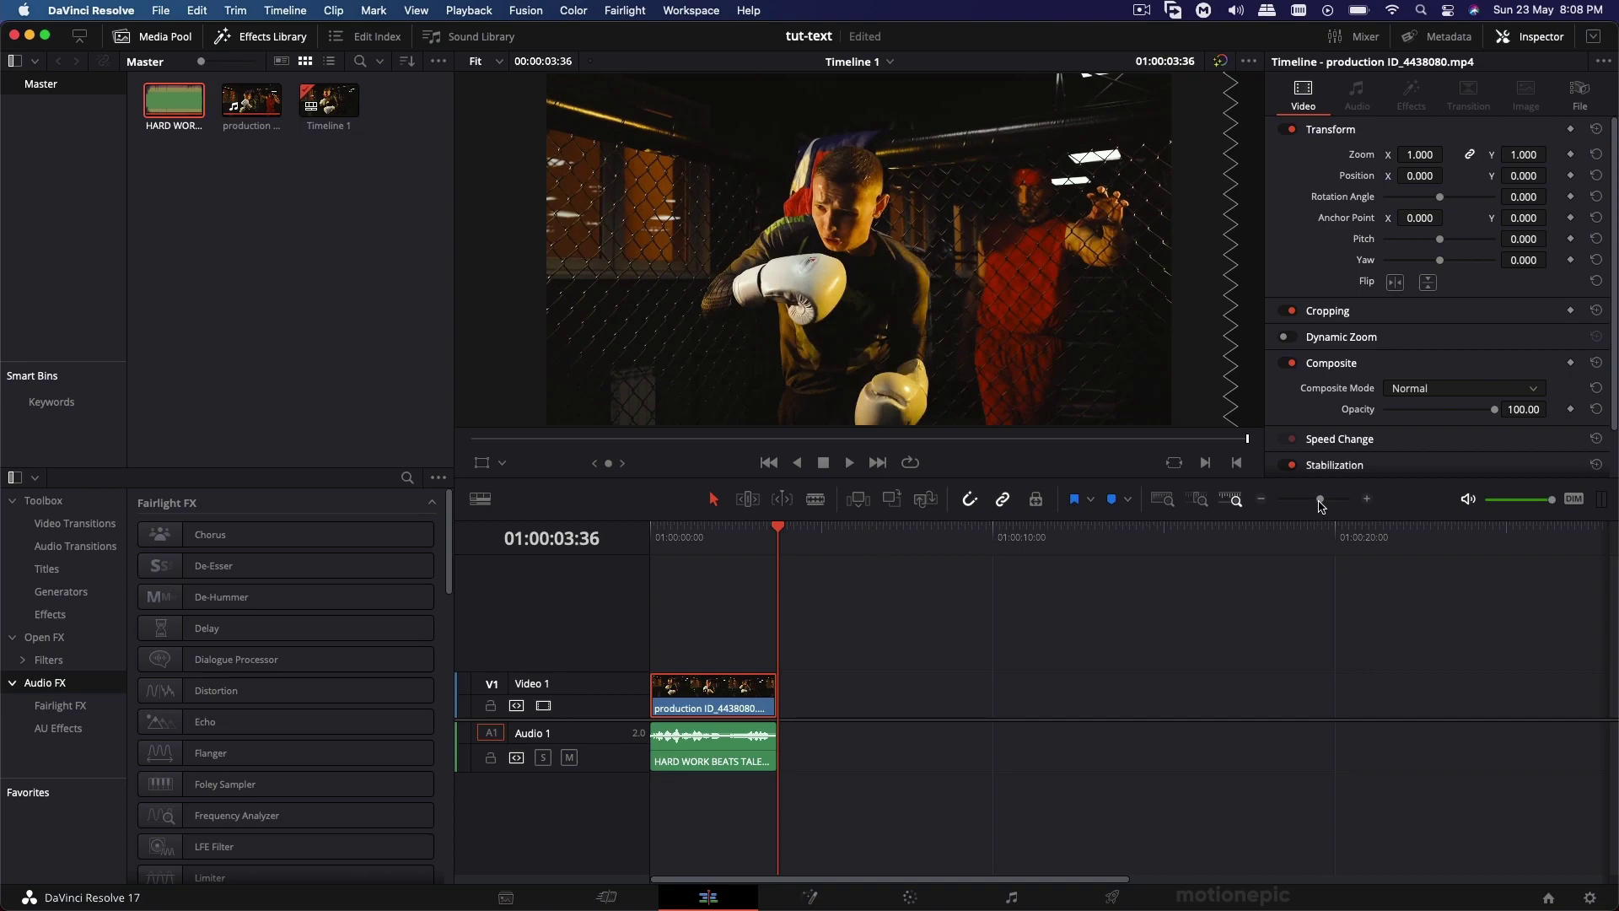
# Step: Zoom the timeline so the clips fill its width, with the playhead at 01:00:00:05
pyautogui.moveTo(1321, 506); pyautogui.dragTo(1333, 506)
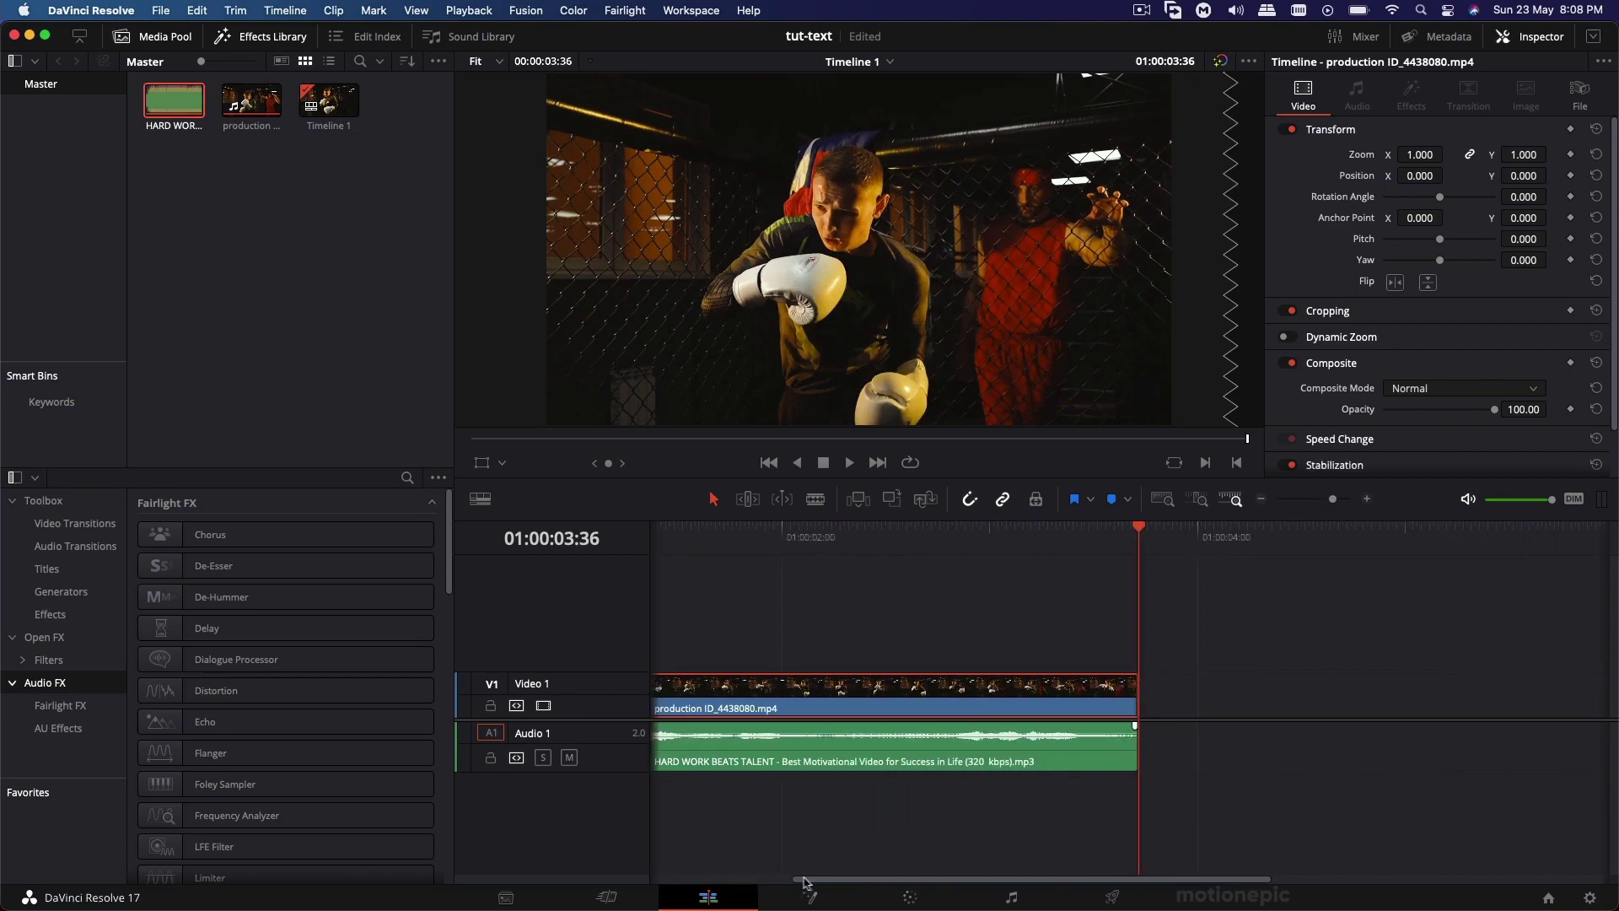
pyautogui.moveTo(803, 882); pyautogui.dragTo(628, 876)
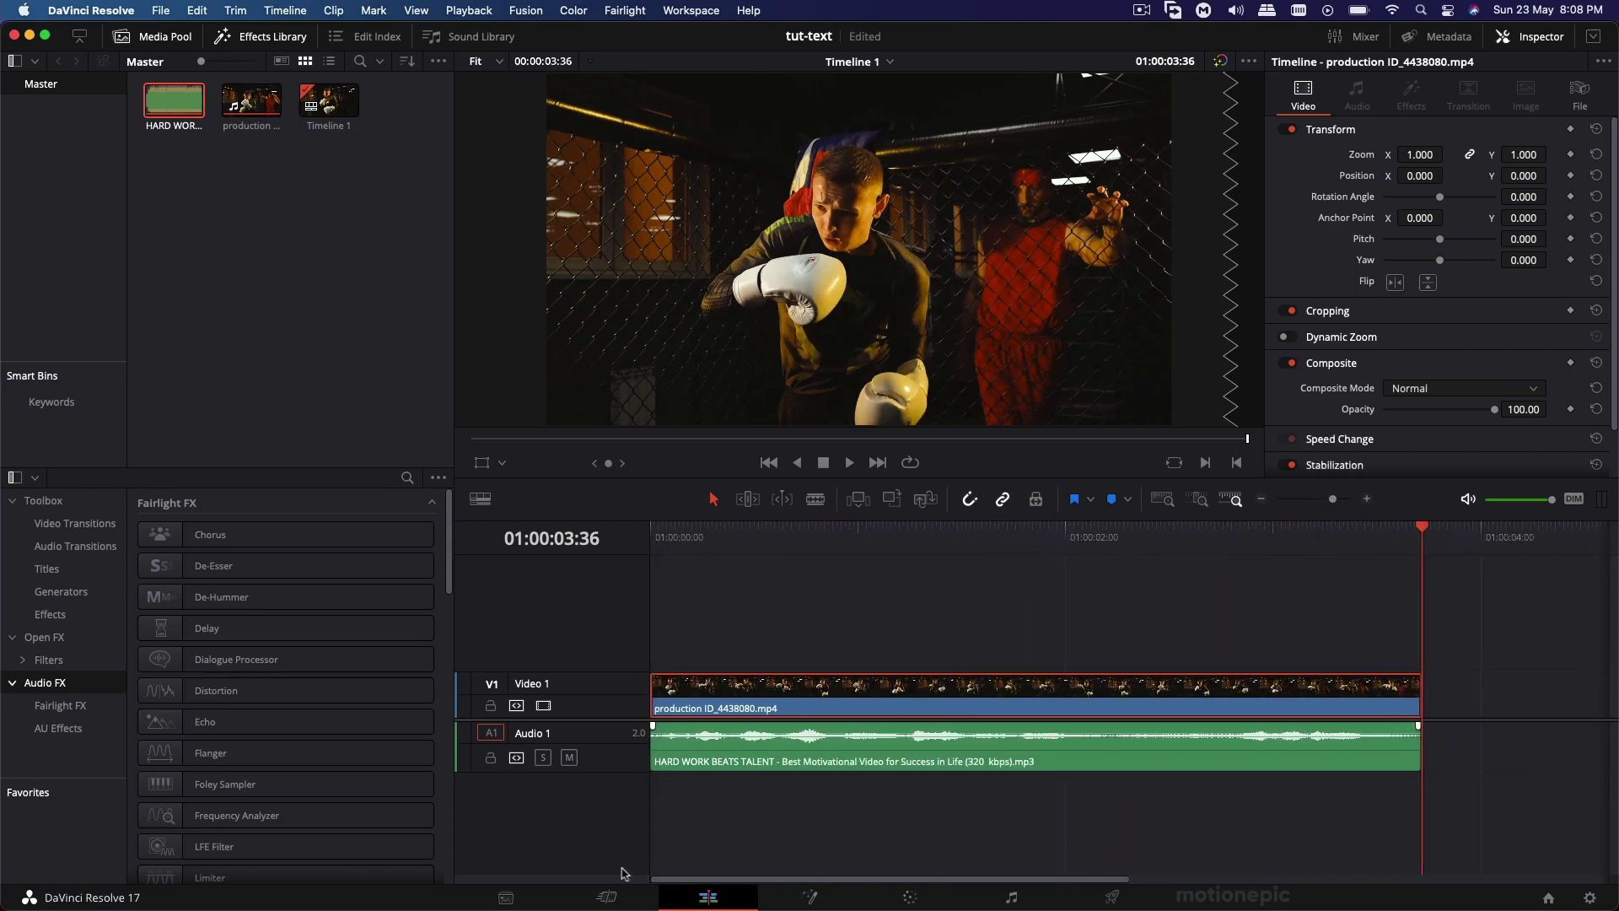
pyautogui.click(674, 540)
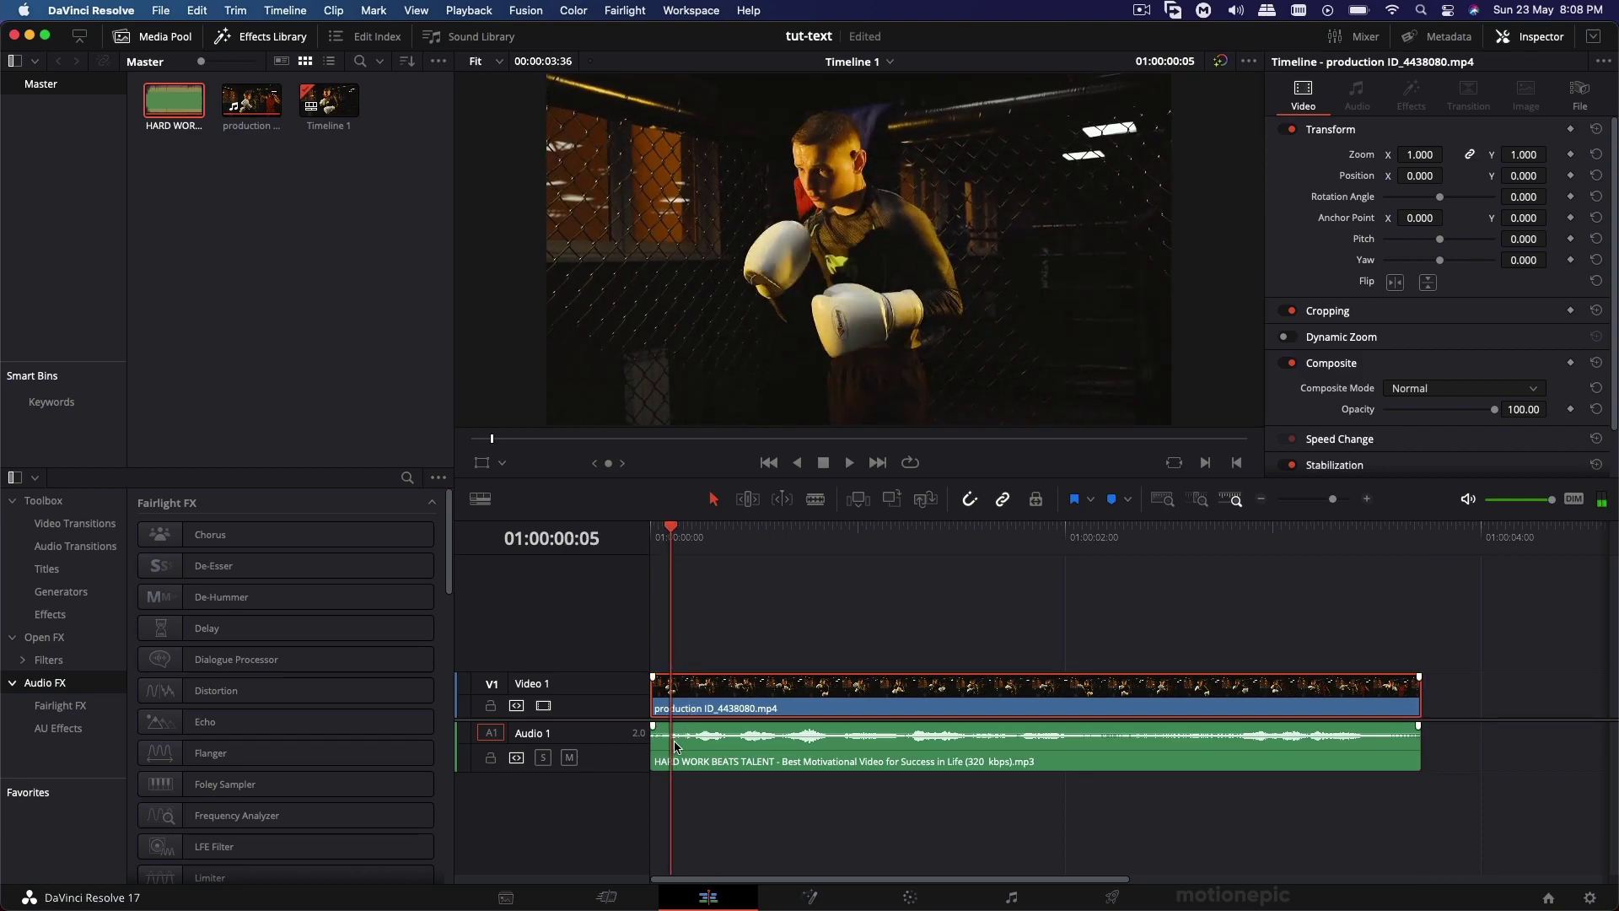
# Step: Add a marker to the selected boxing video clip with M
pyautogui.click(690, 645)
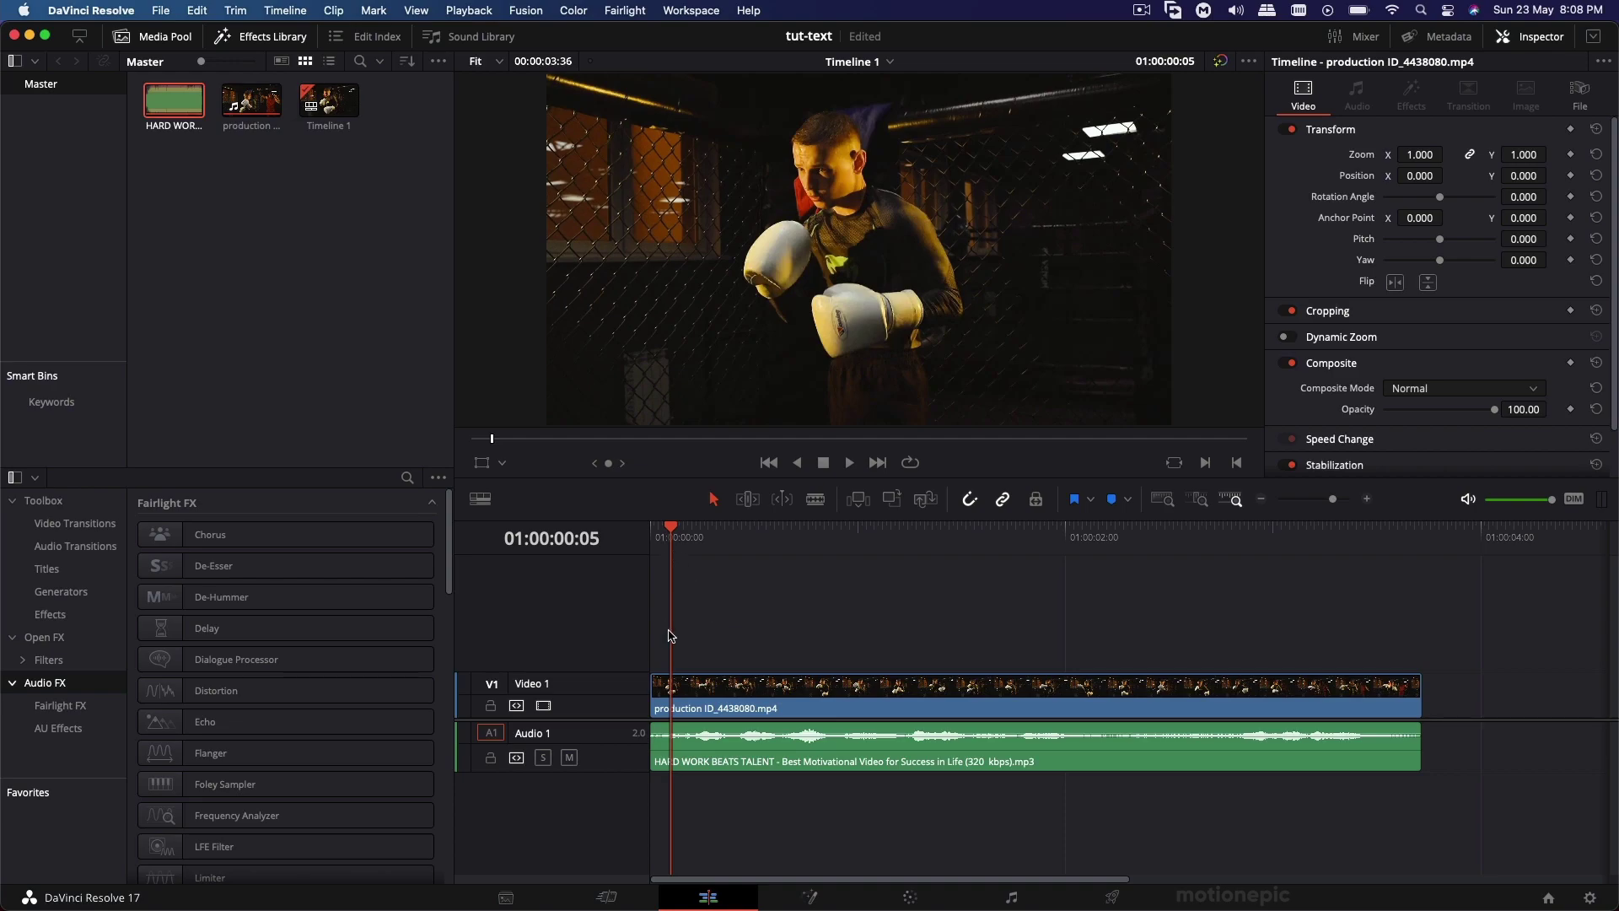
pyautogui.press('m')
pyautogui.click(673, 696)
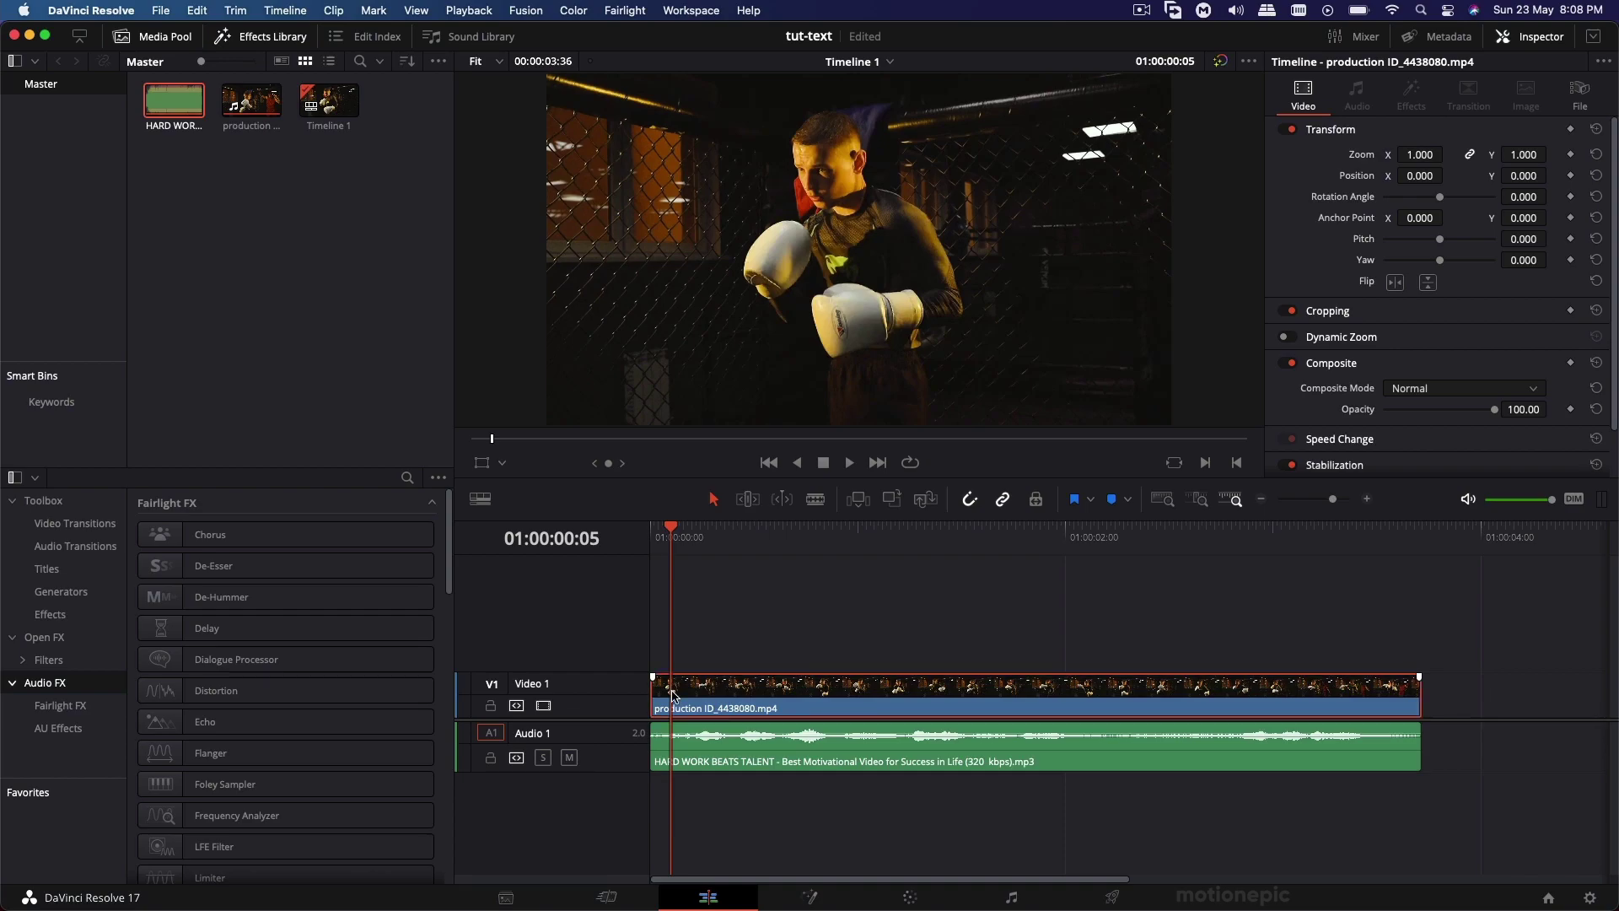
pyautogui.press('m')
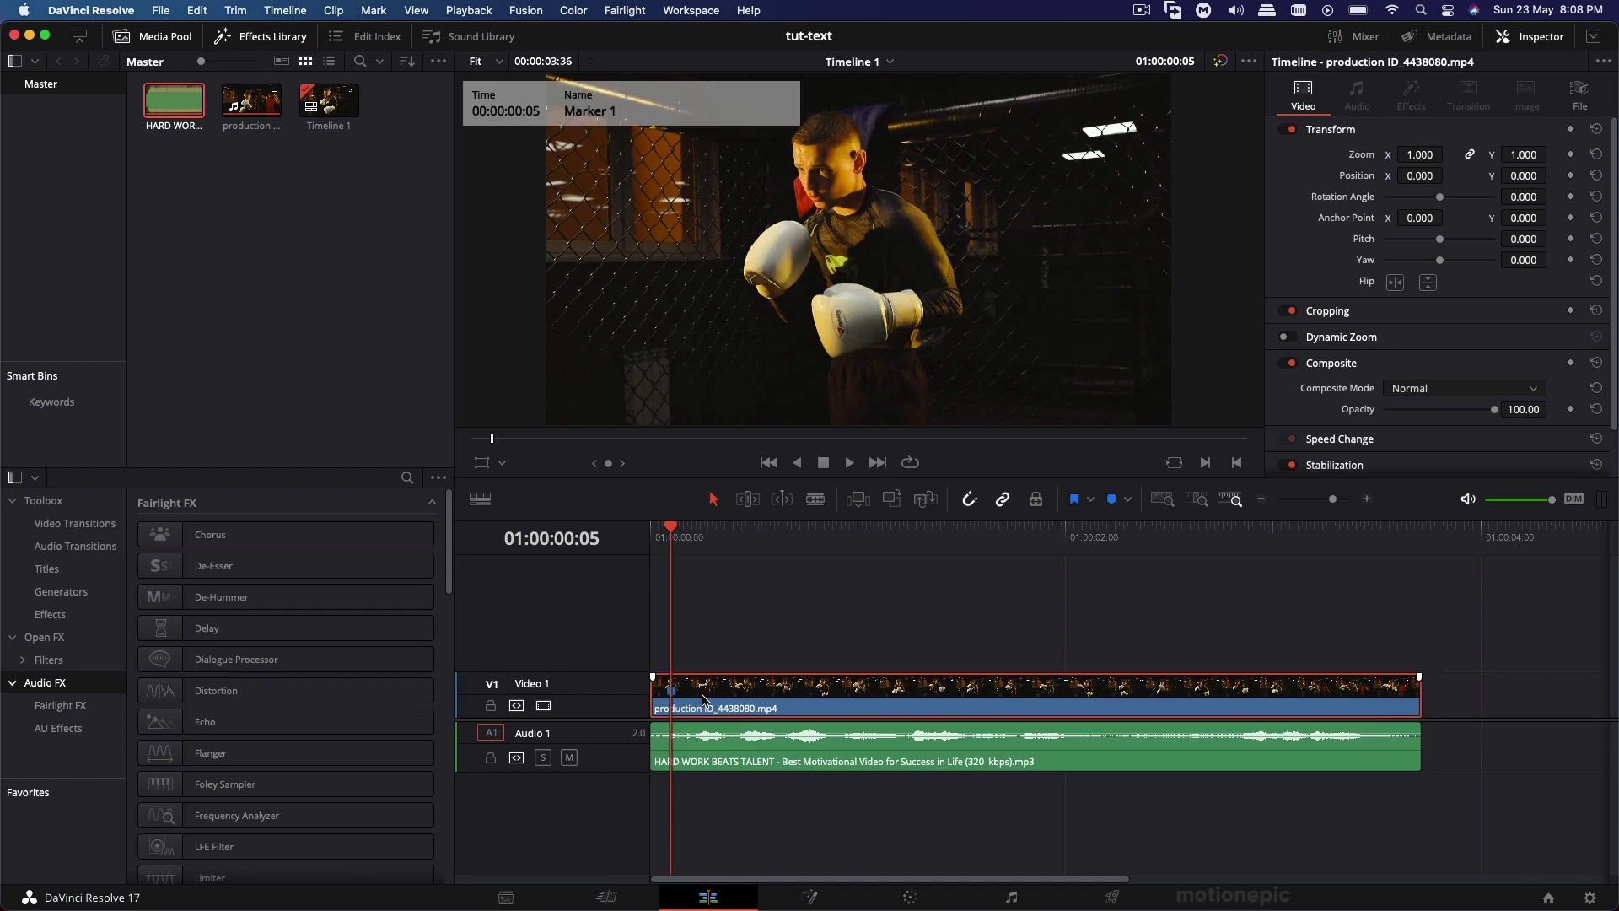
# Step: Remove the music clip's marker and add timeline Marker 1 at 01:00:00:05
pyautogui.click(674, 748)
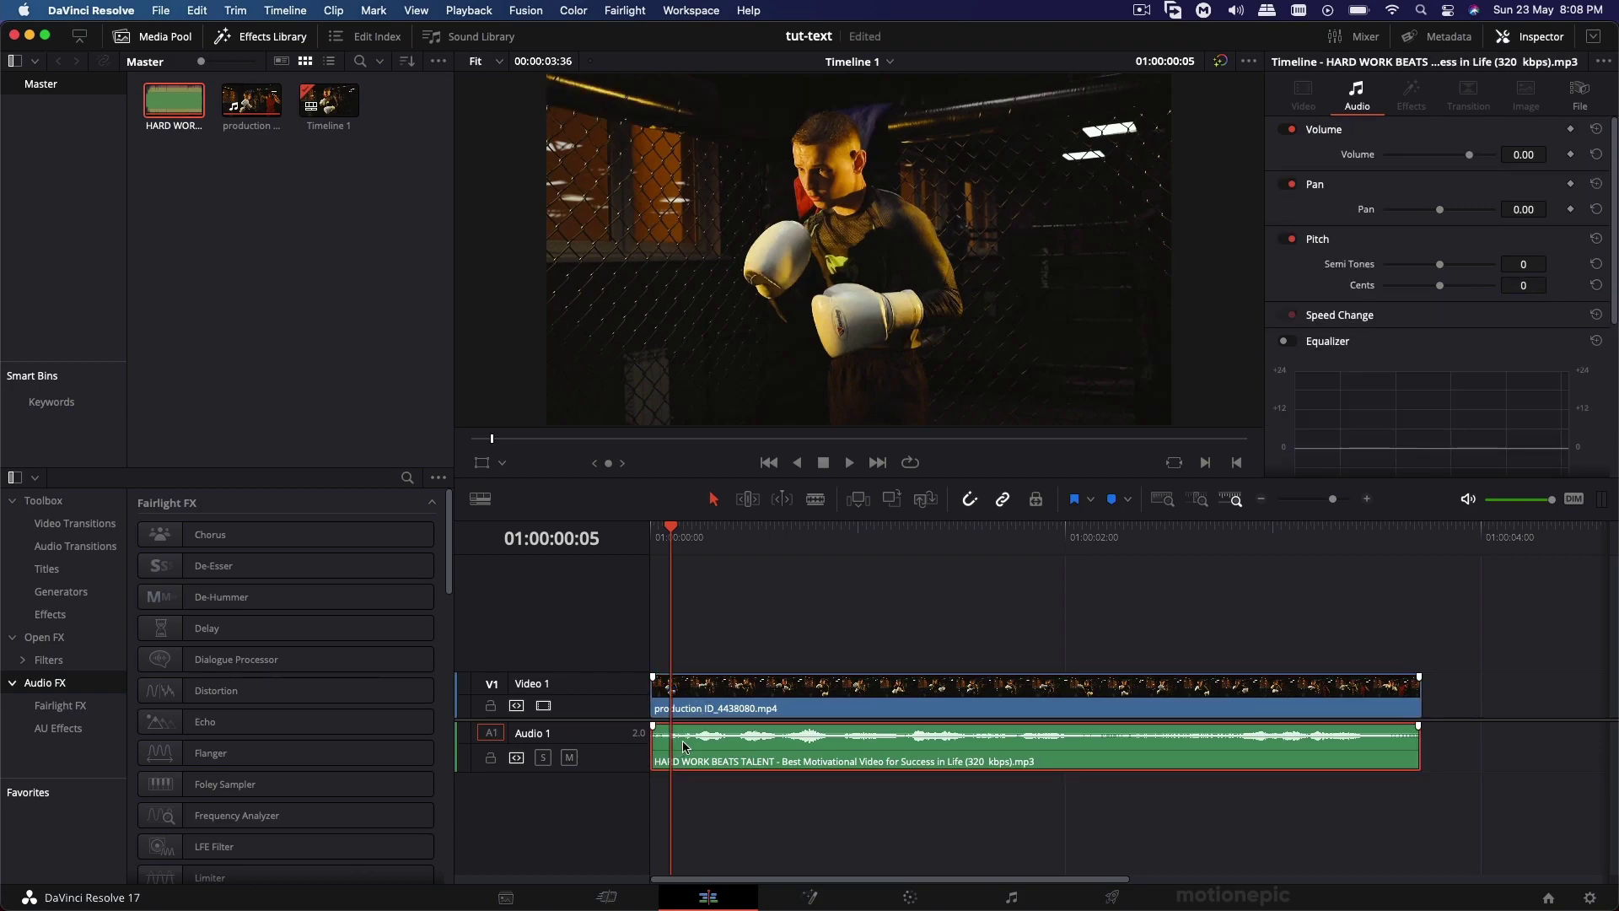
pyautogui.moveTo(675, 748)
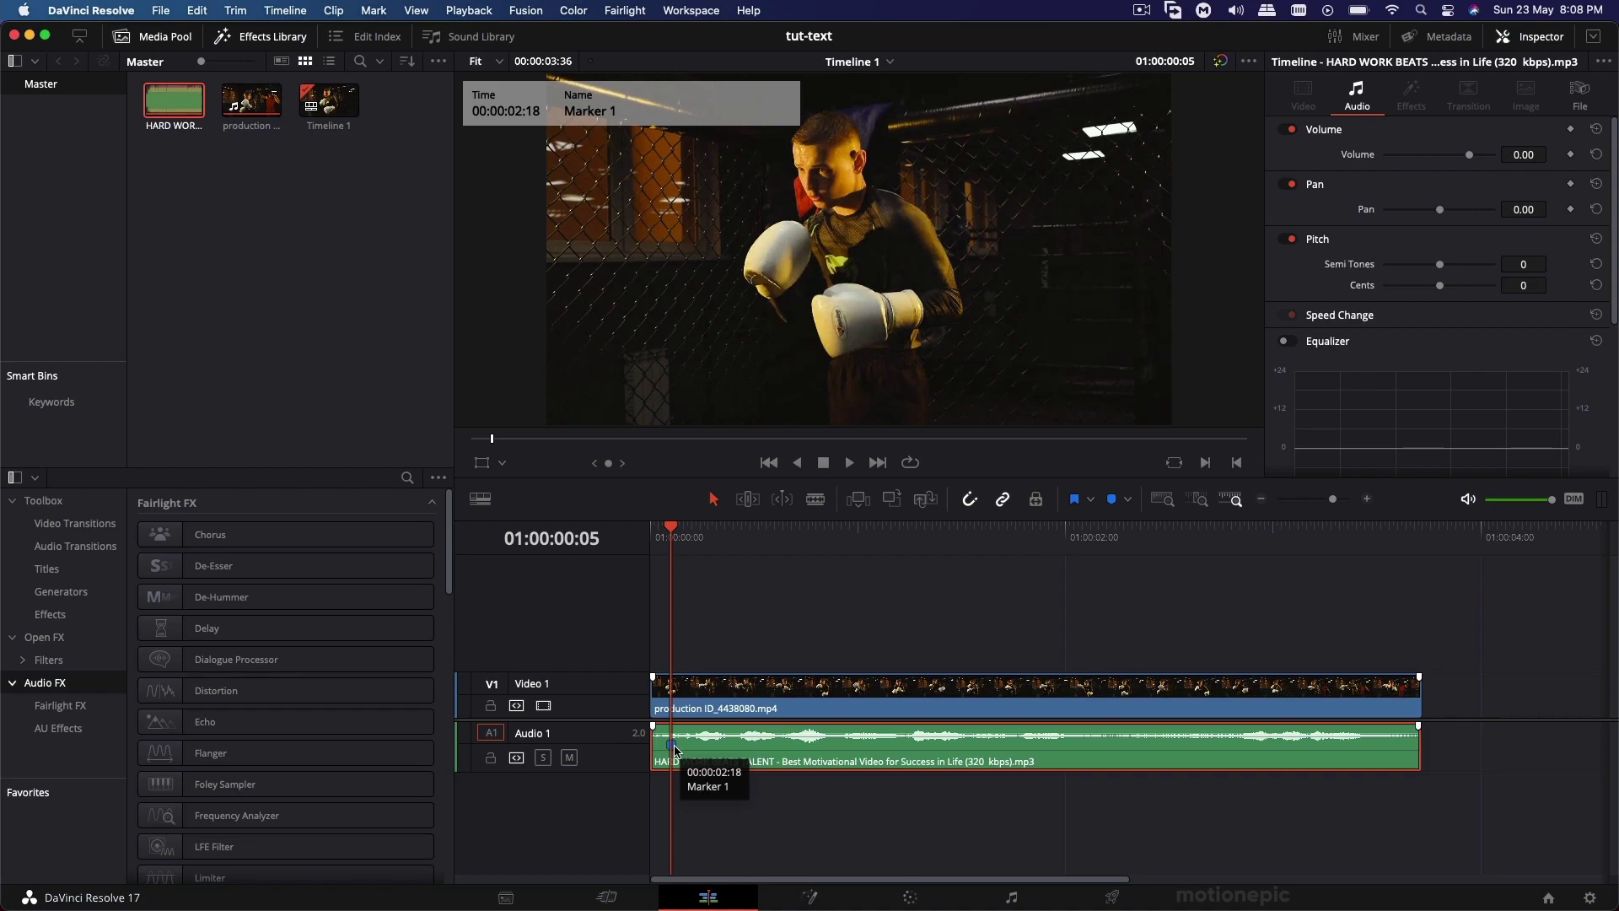
pyautogui.press('Delete')
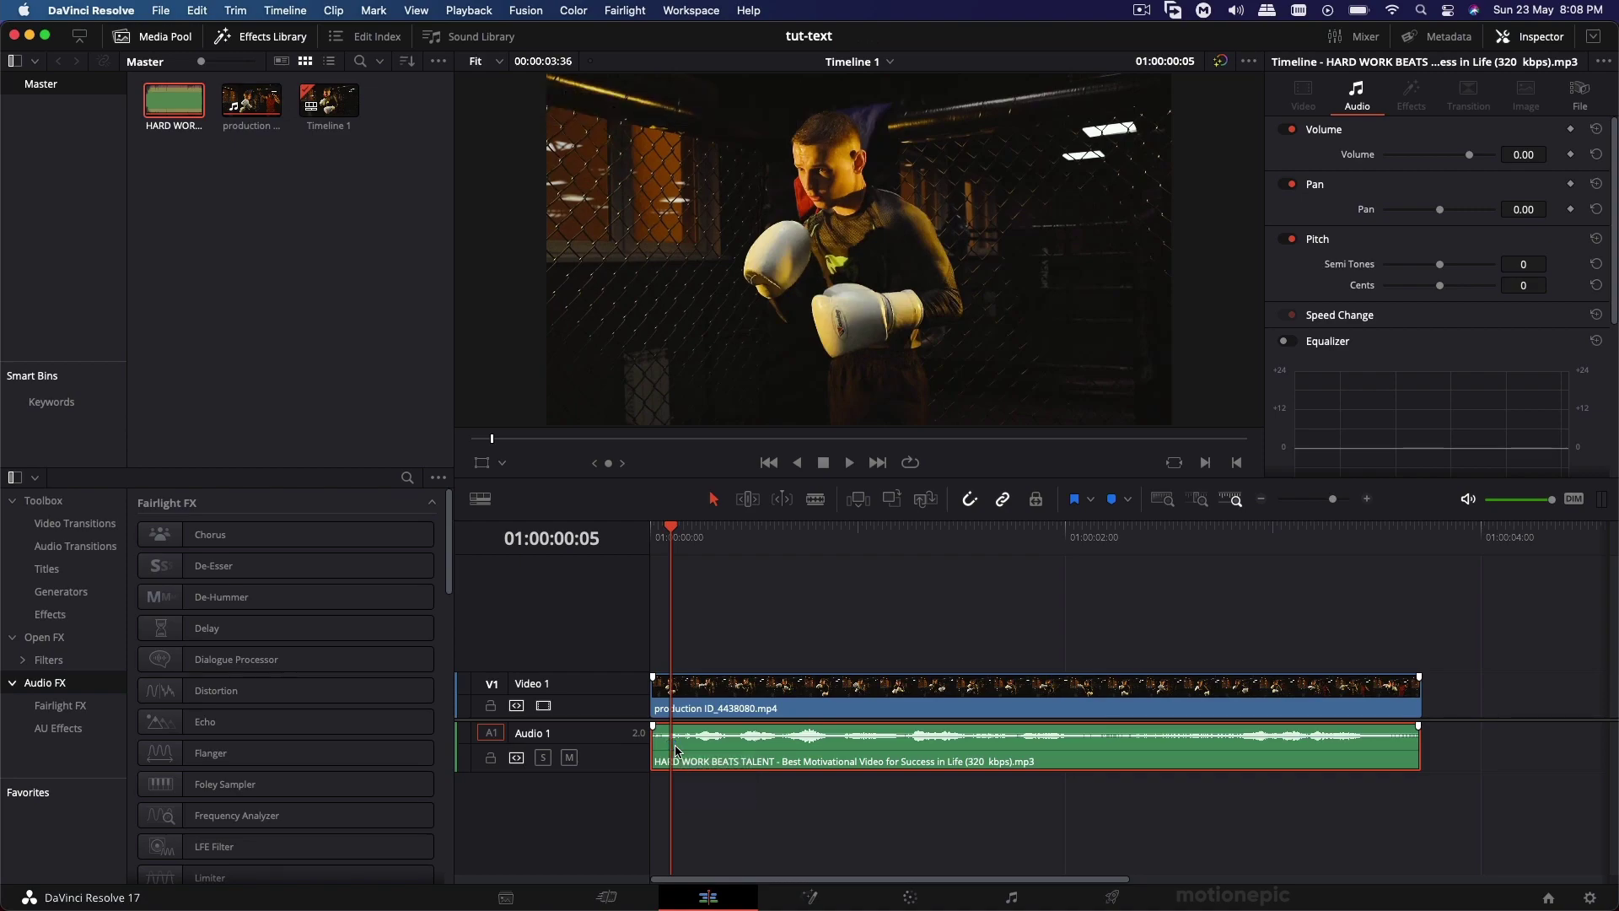
pyautogui.click(711, 632)
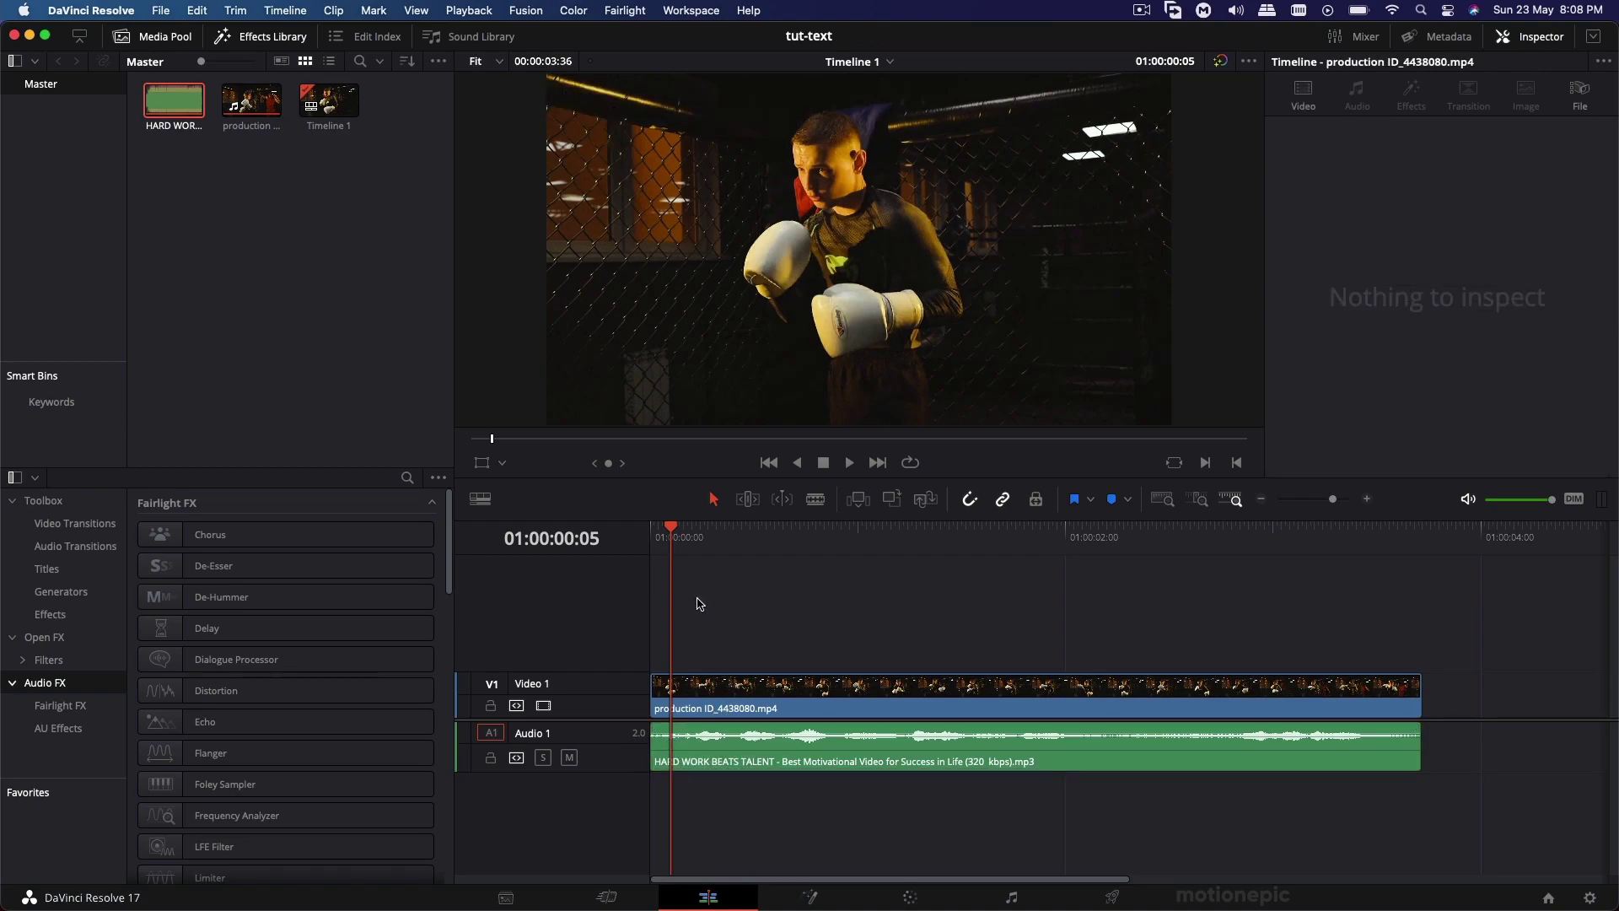
pyautogui.press('m')
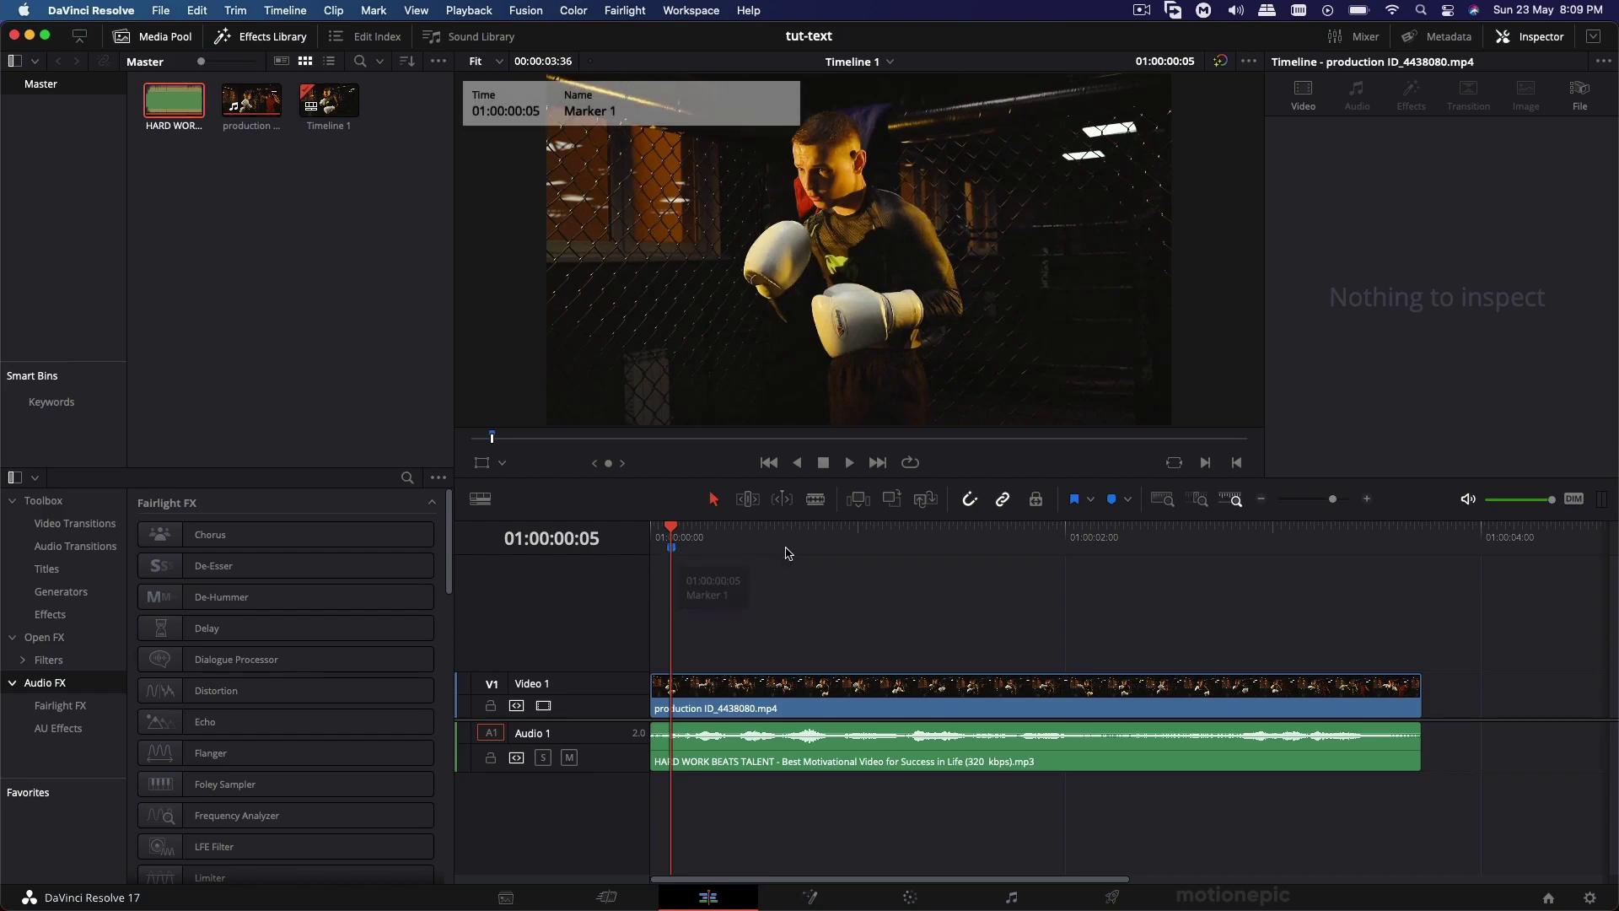
# Step: Rename Marker 1 to IF and move the playhead toward 01:00:00:11
pyautogui.doubleClick(672, 548)
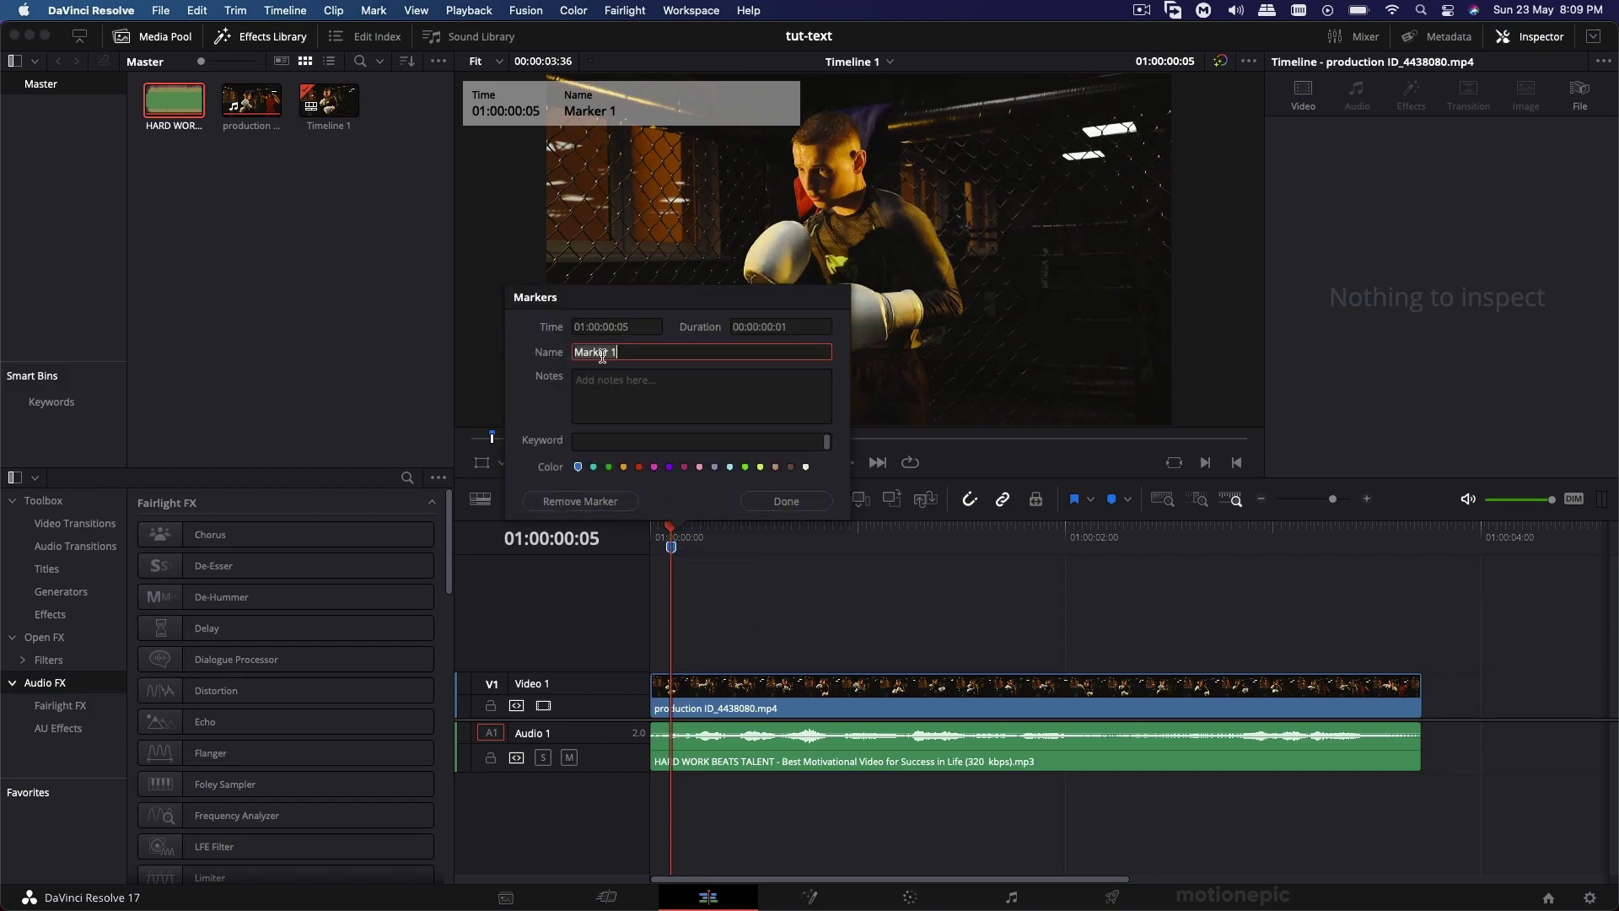
pyautogui.press('BackSpace')
pyautogui.click(783, 502)
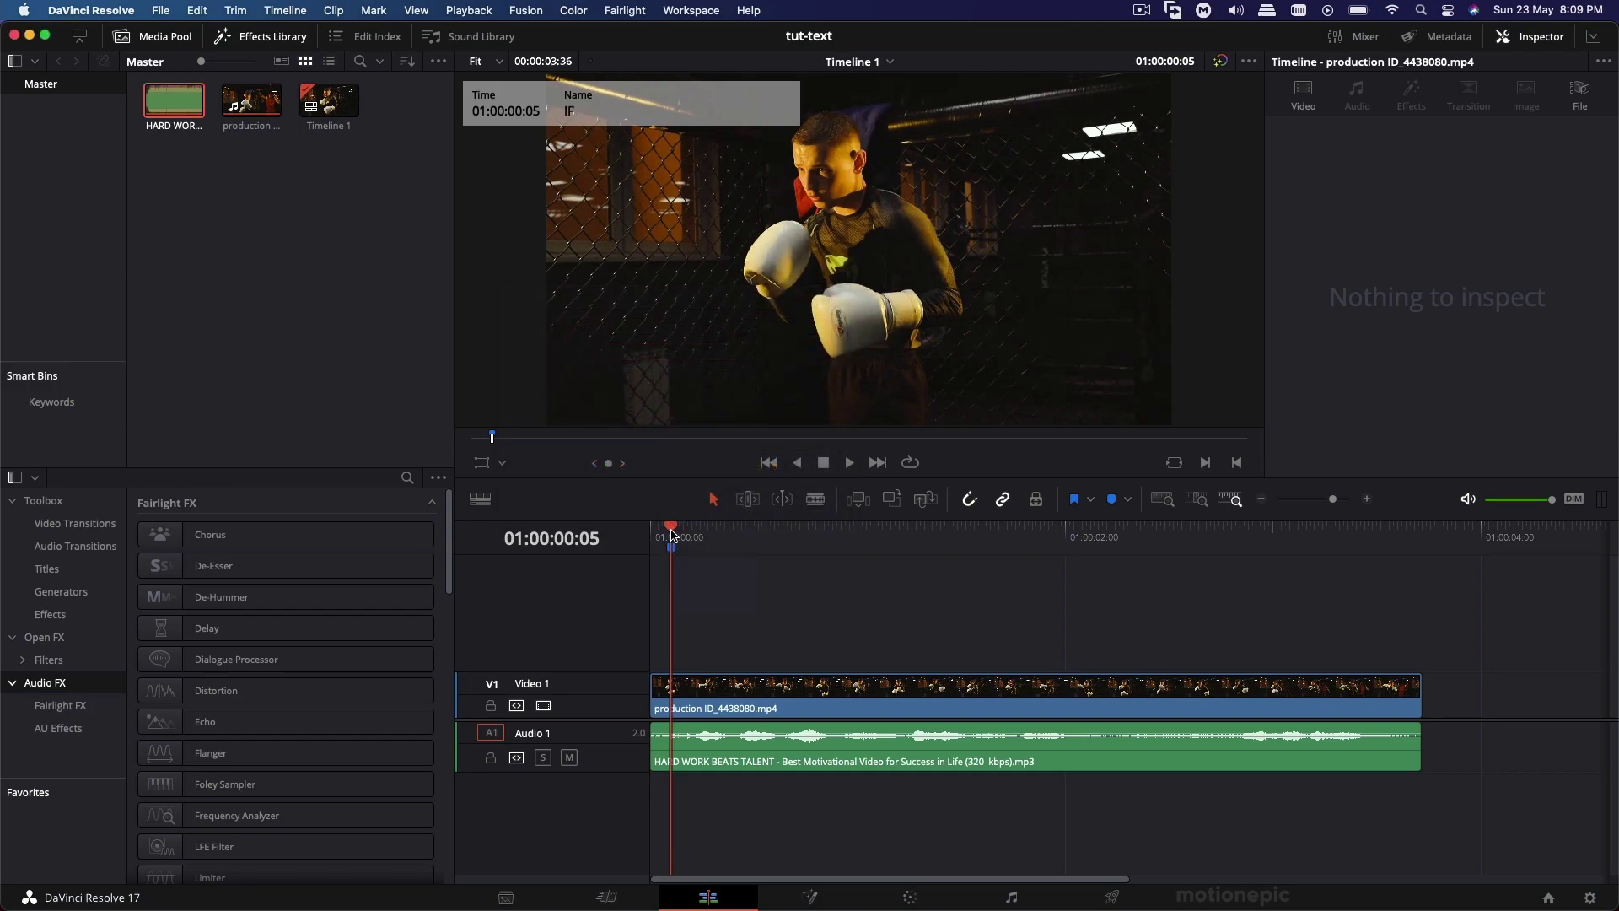
pyautogui.moveTo(672, 534)
pyautogui.mouseDown()
pyautogui.moveTo(741, 533)
pyautogui.moveTo(697, 534)
pyautogui.mouseUp()
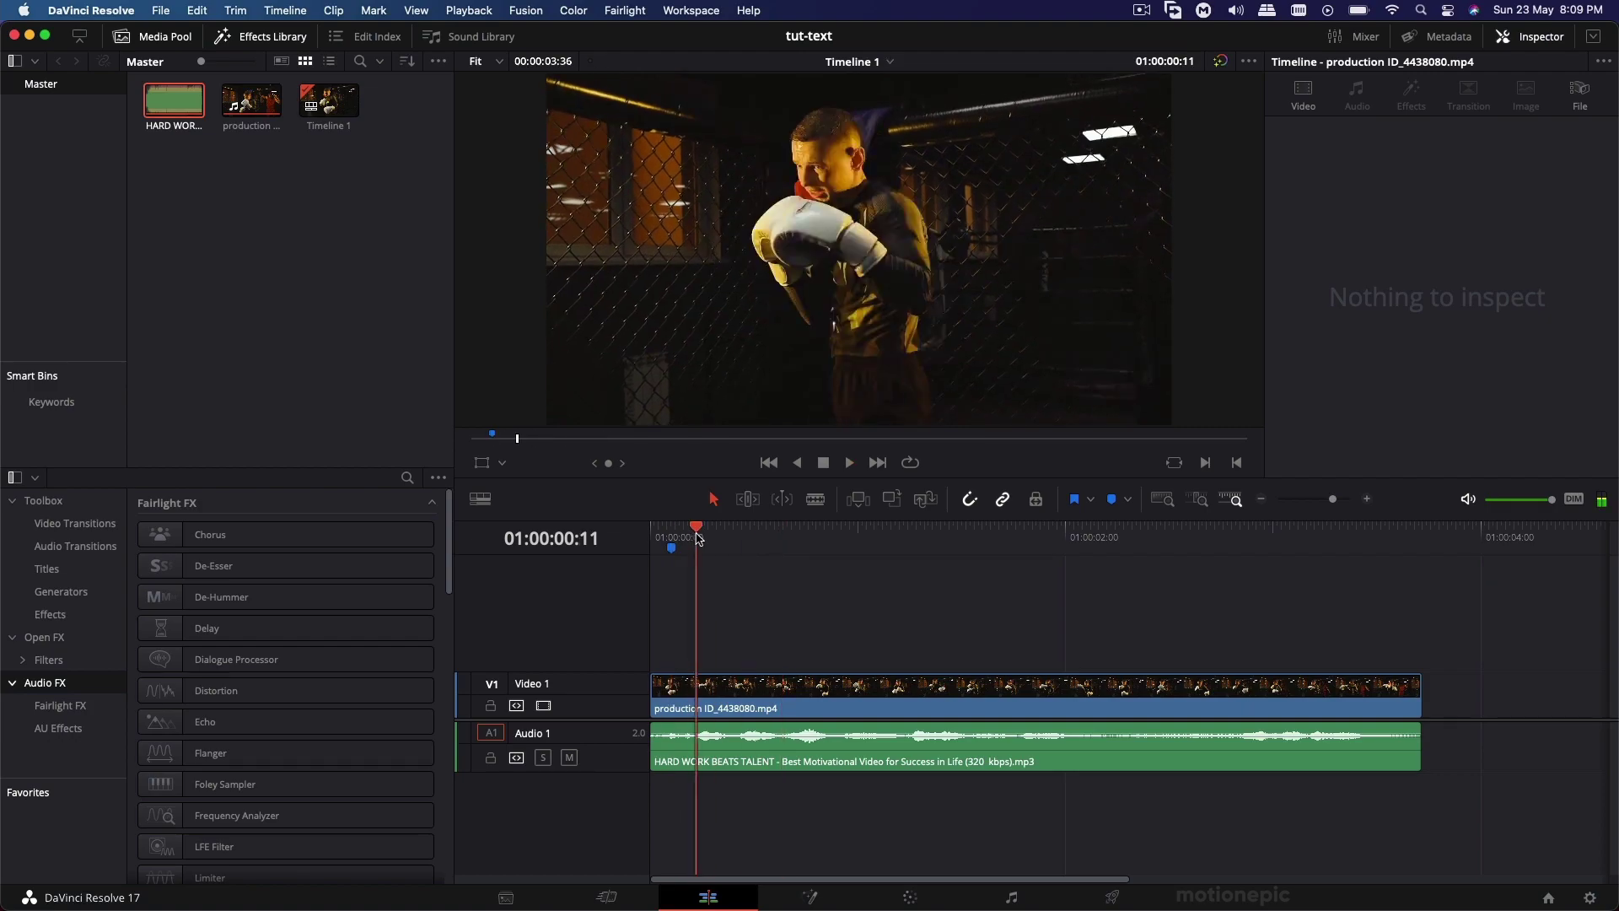
# Step: Park the playhead at 01:00:00:11 with no clips selected
pyautogui.click(698, 741)
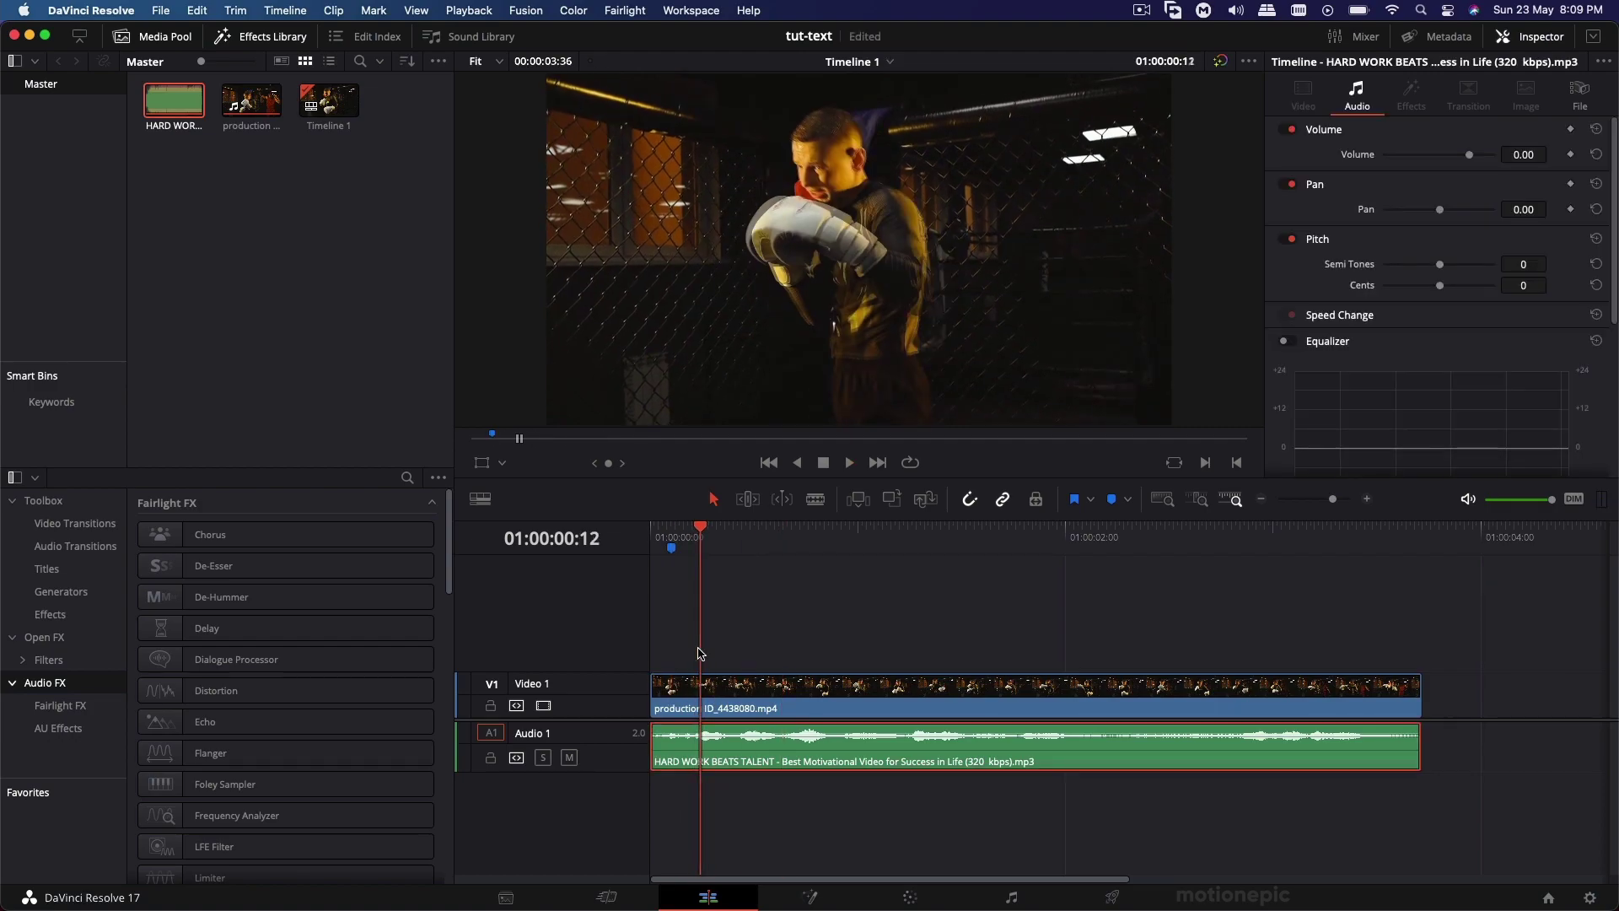
pyautogui.click(697, 535)
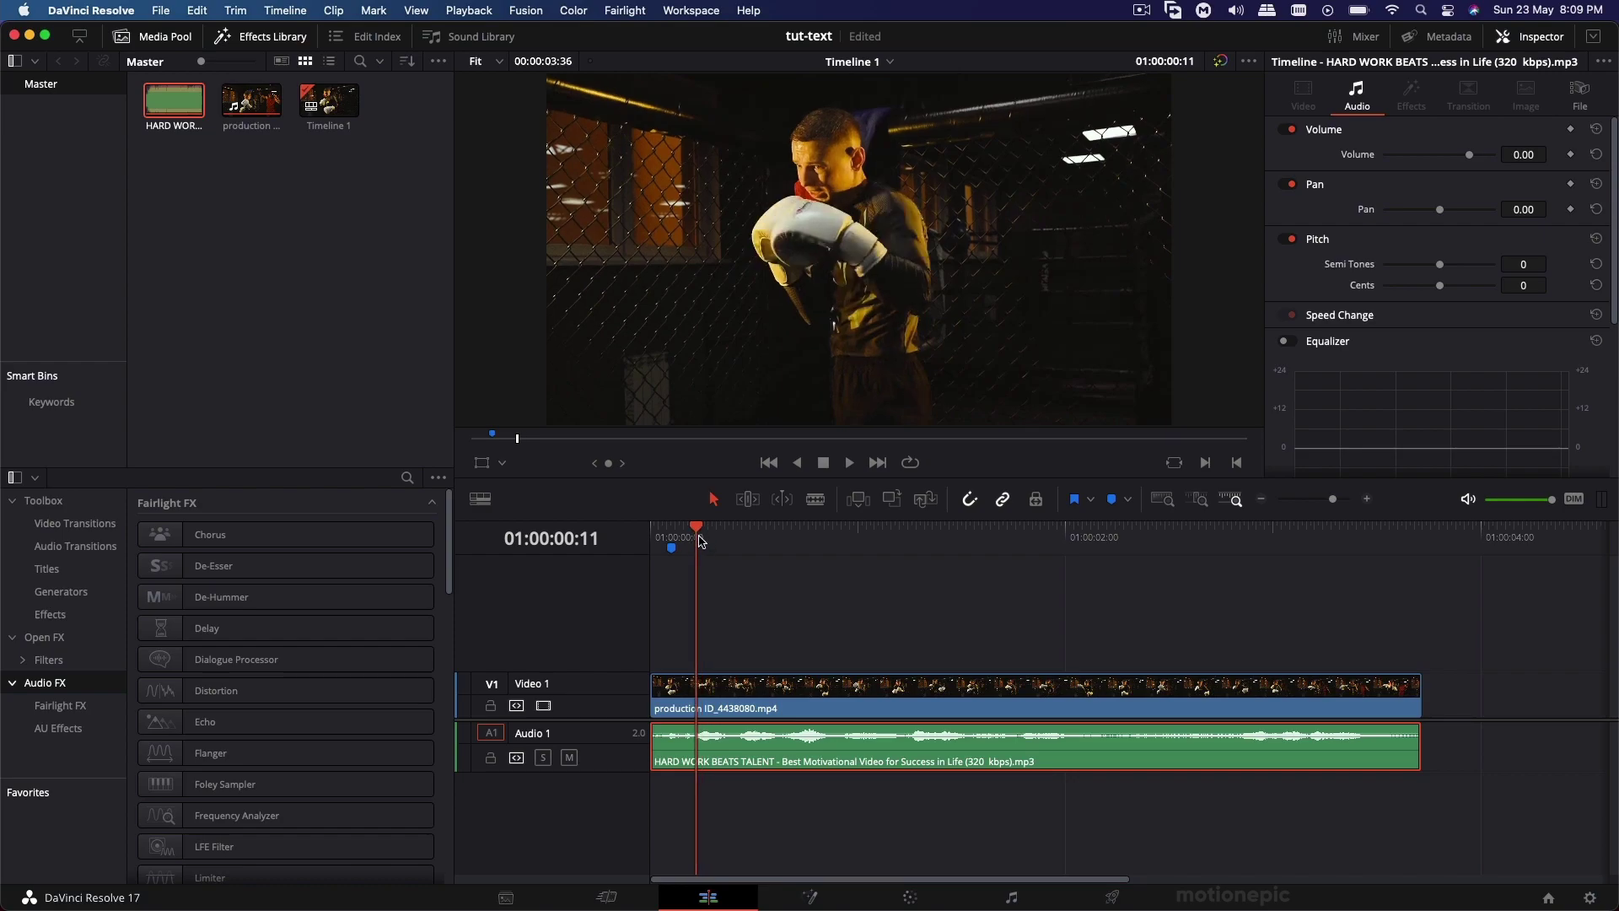
pyautogui.click(710, 586)
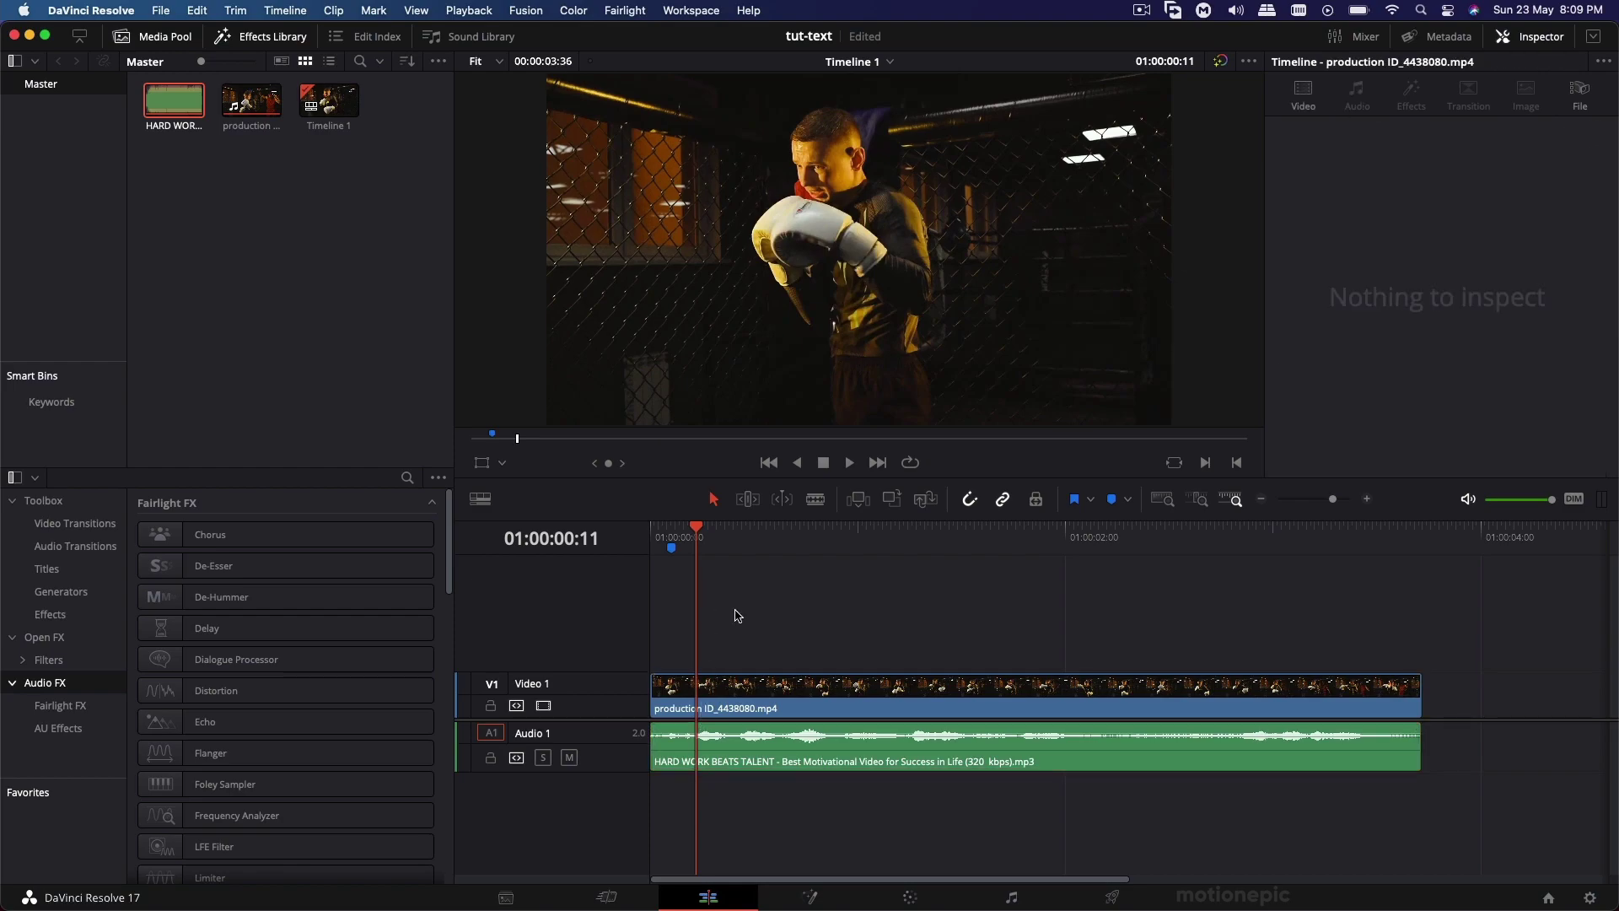
# Step: Add Marker 2 at 01:00:00:11, name it YOU, and move the playhead to 01:00:00:22
pyautogui.press('m')
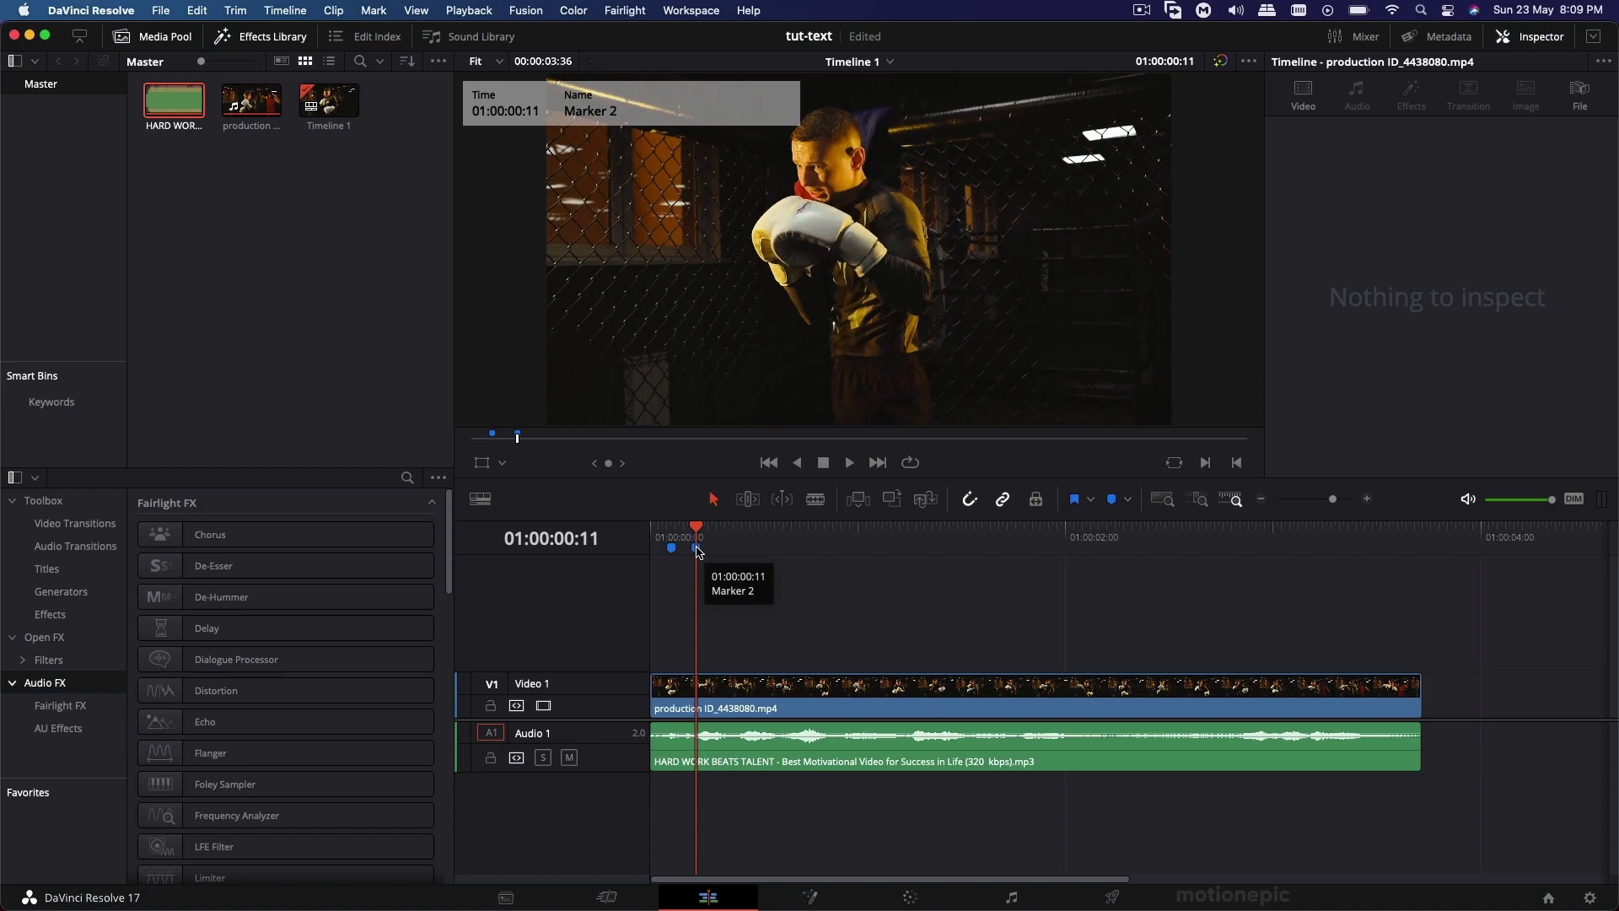
pyautogui.doubleClick(697, 548)
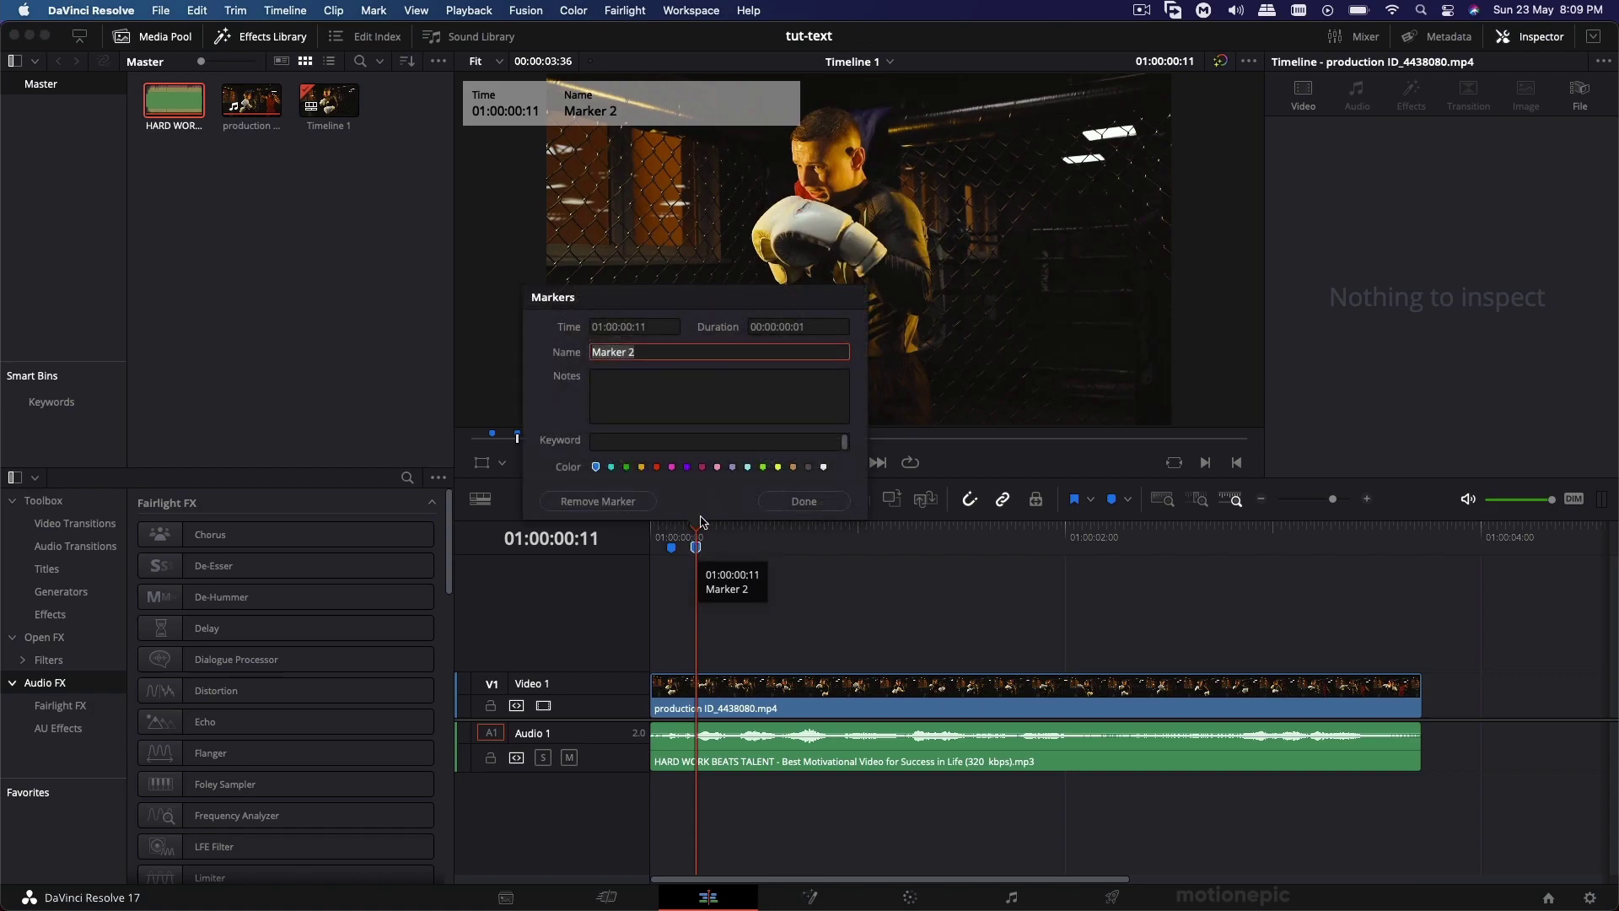
pyautogui.write('YOU')
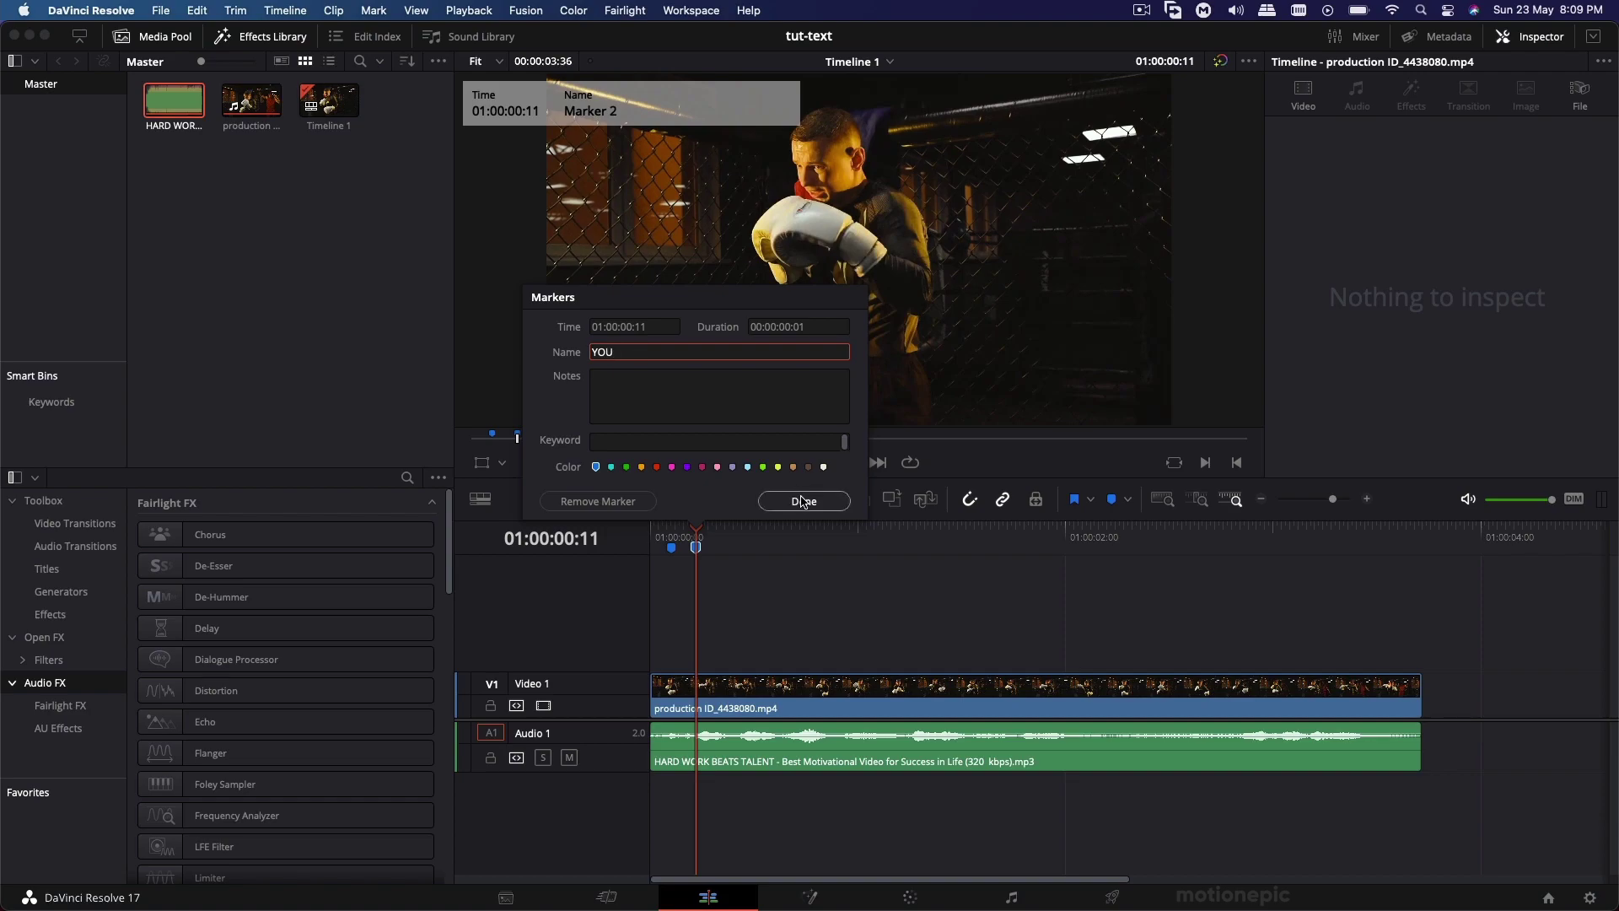
pyautogui.click(803, 501)
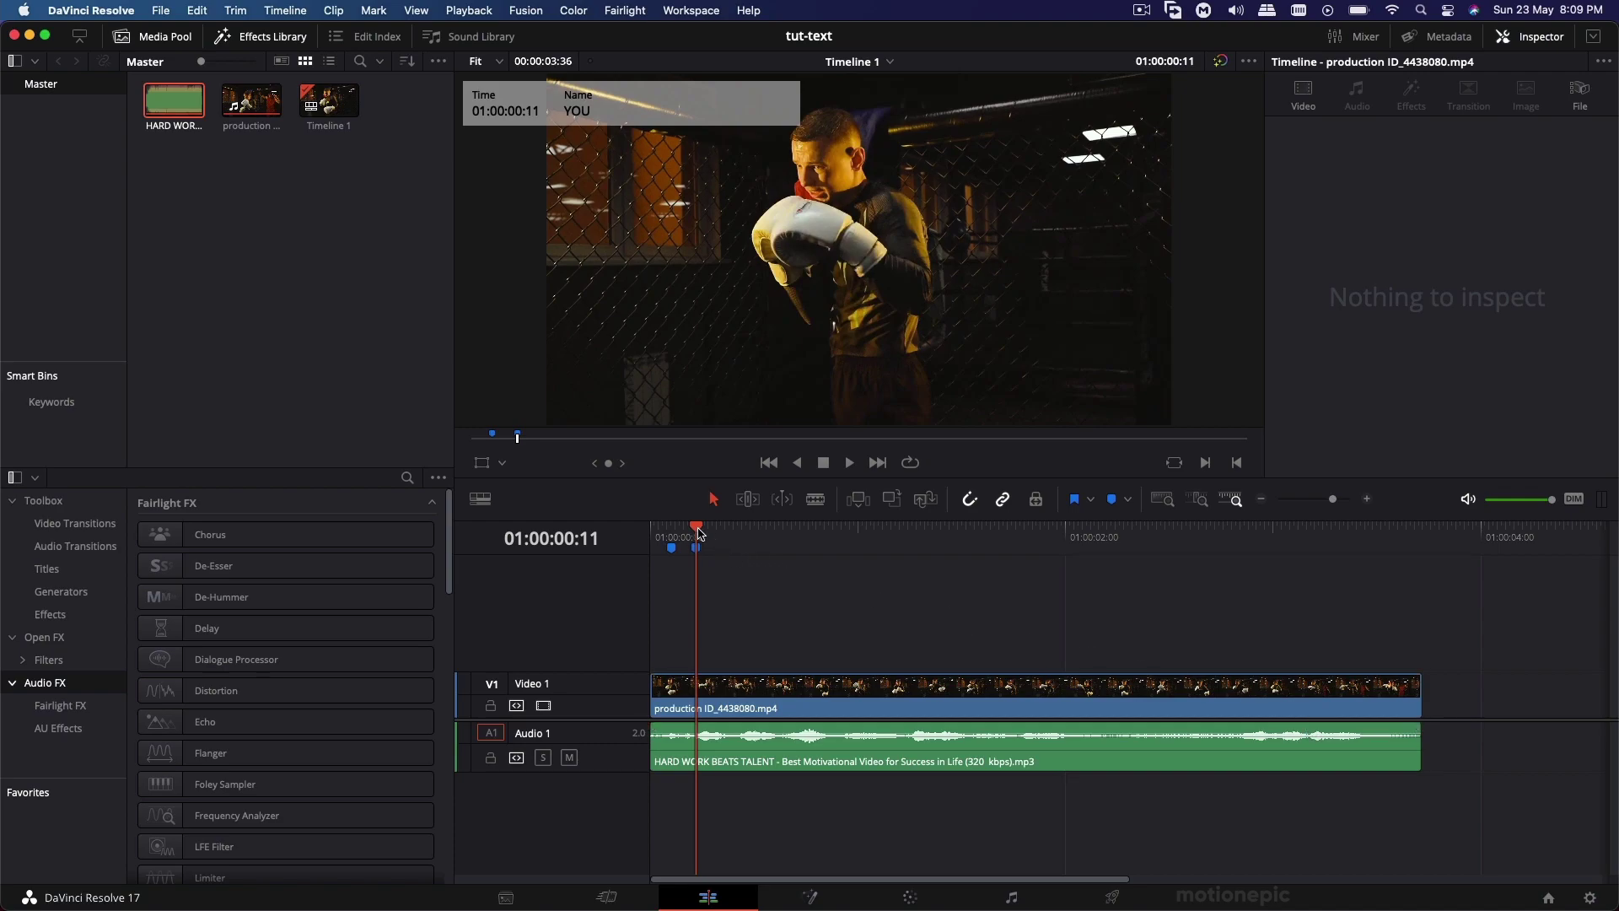
pyautogui.moveTo(698, 531); pyautogui.dragTo(742, 531)
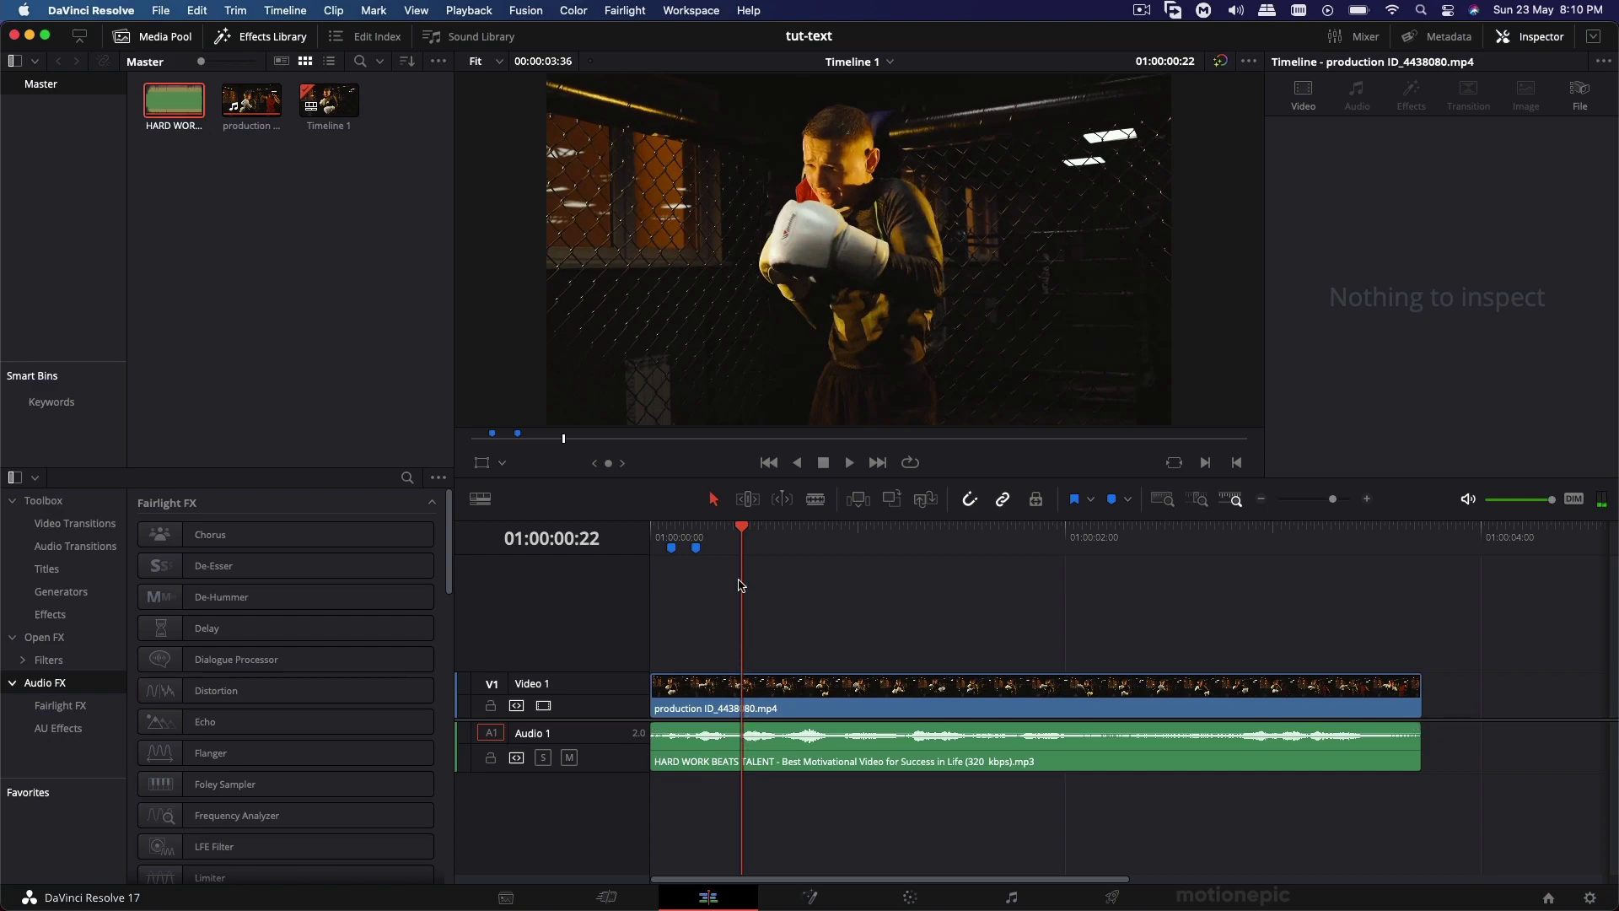
# Step: Add Marker 3 at 01:00:00:22 and name it THINK
pyautogui.press('m')
pyautogui.doubleClick(743, 550)
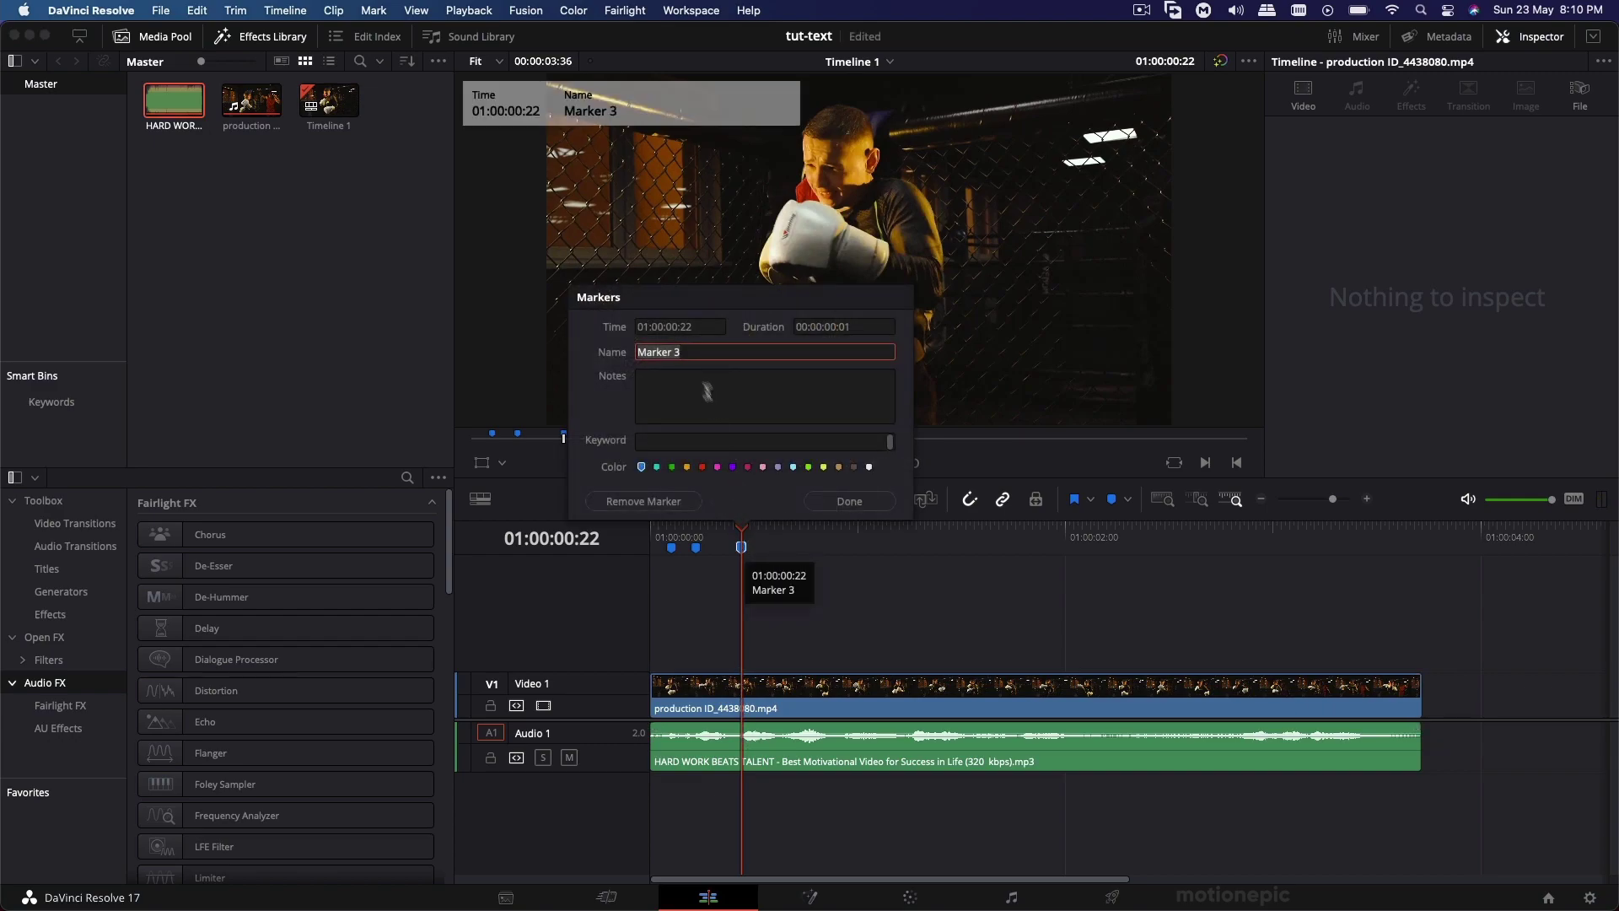
pyautogui.write('THINK')
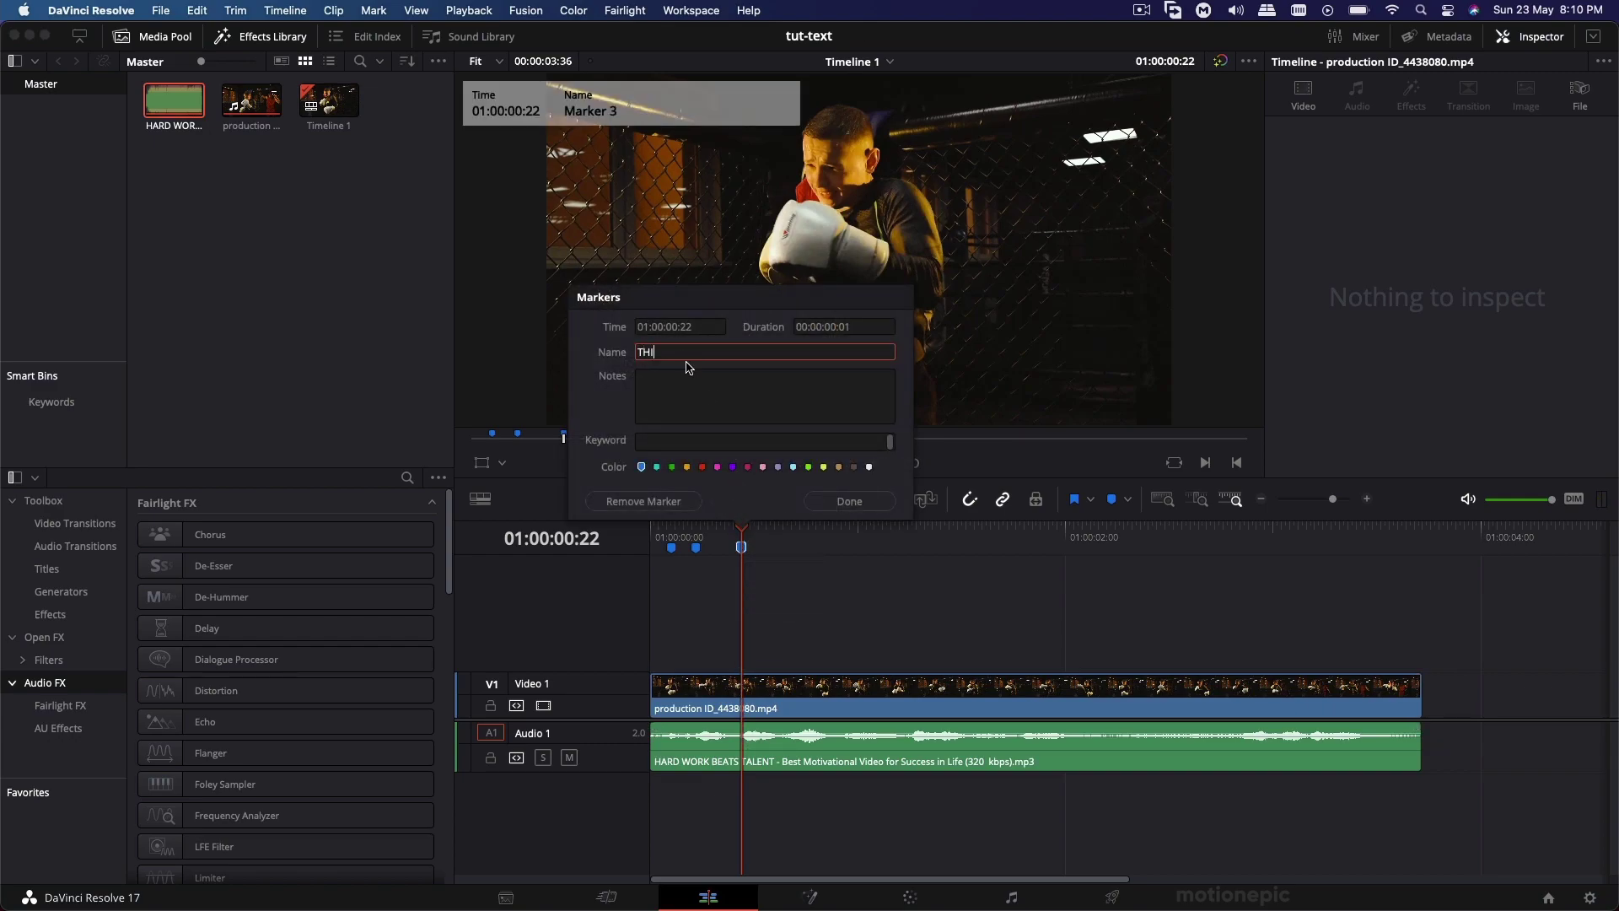
pyautogui.click(849, 501)
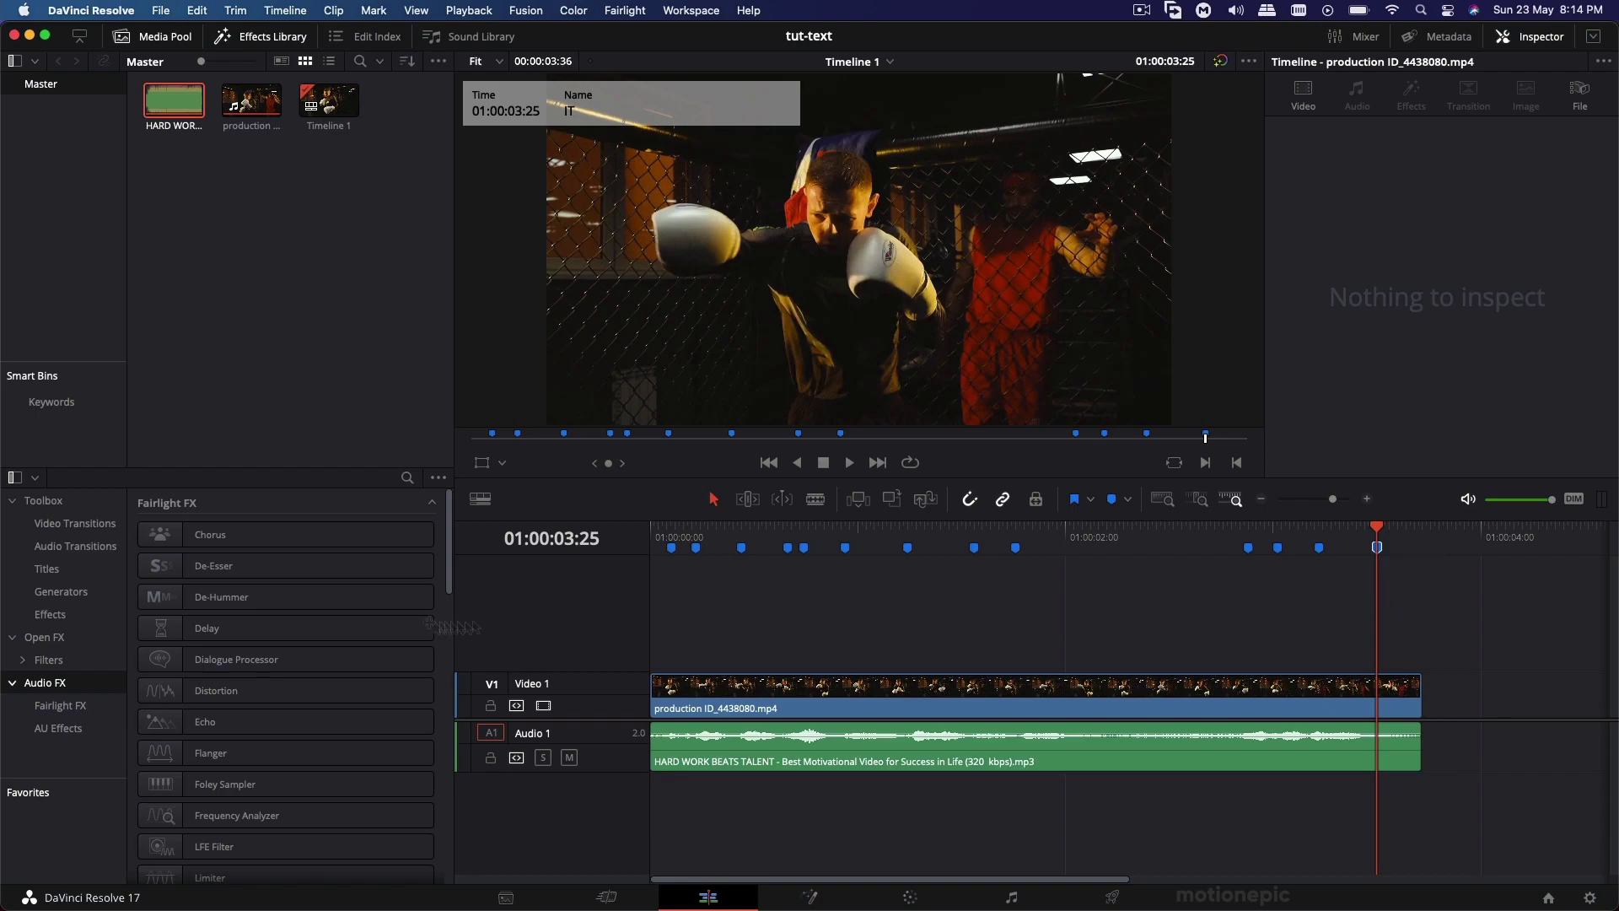
# Step: Place a Text title on V2 above the boxing clip and blade it at the video's end
pyautogui.click(46, 568)
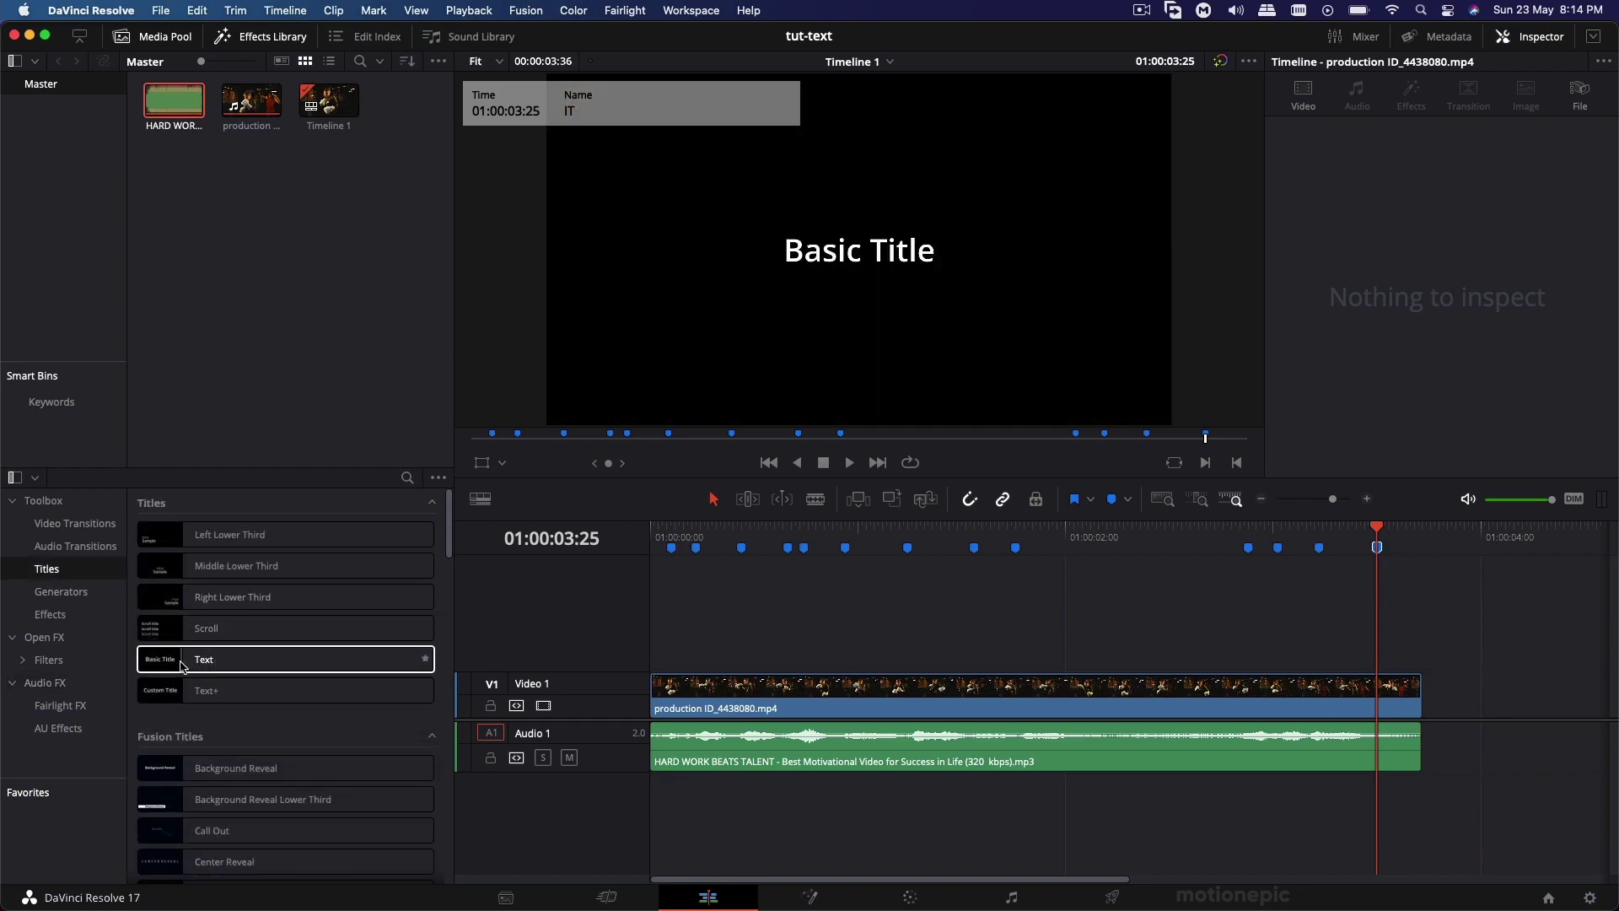
pyautogui.moveTo(173, 660); pyautogui.dragTo(620, 643)
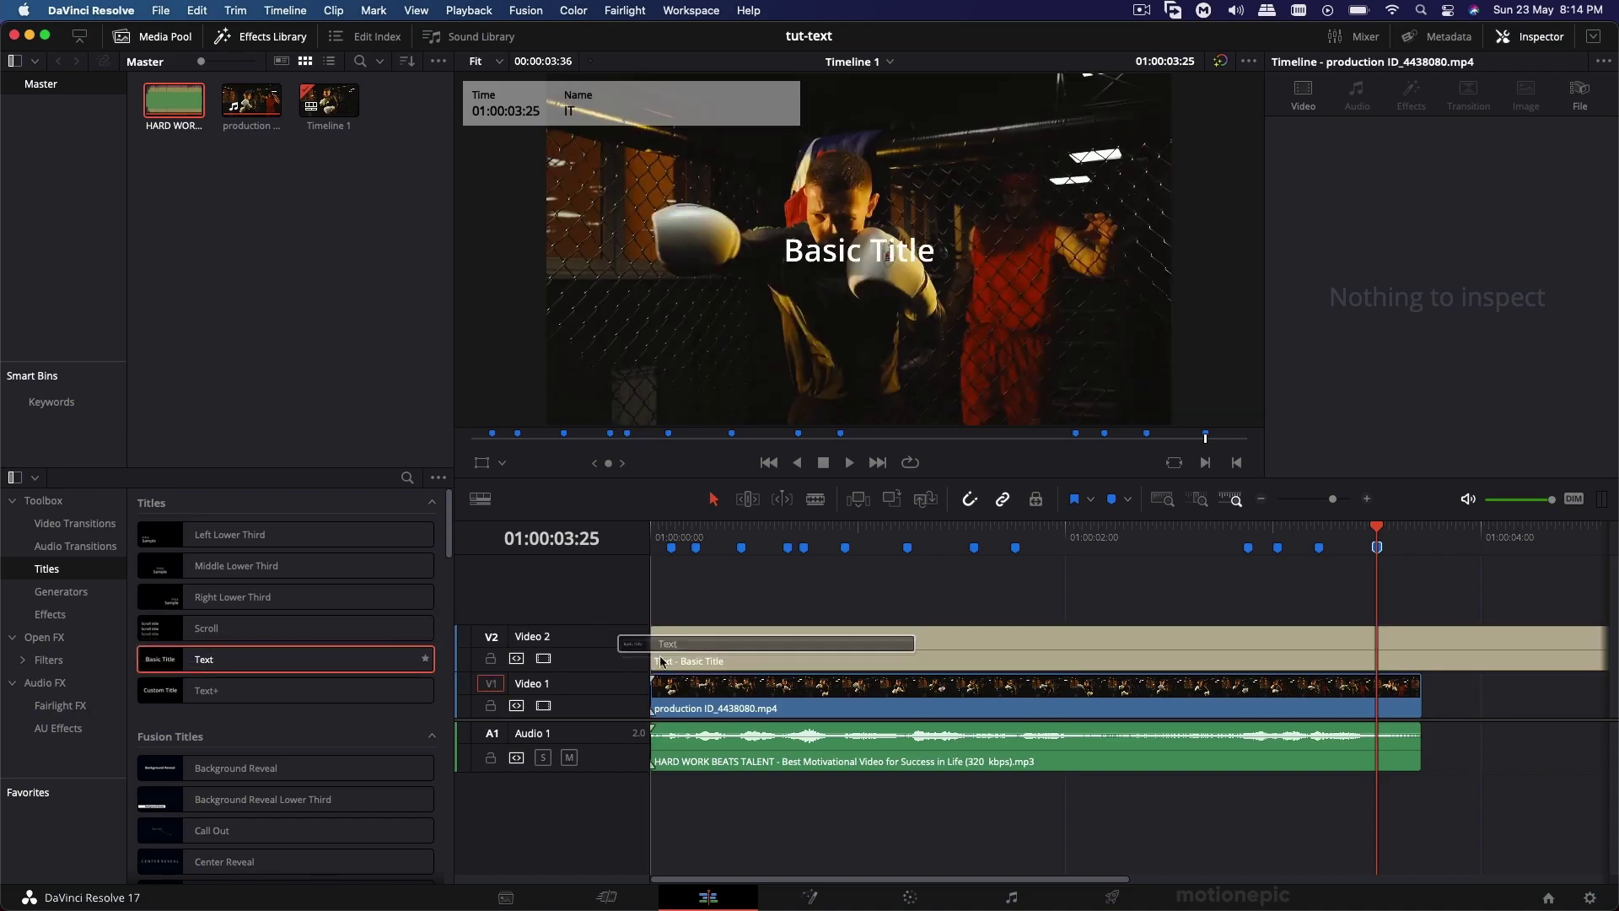
pyautogui.press('b')
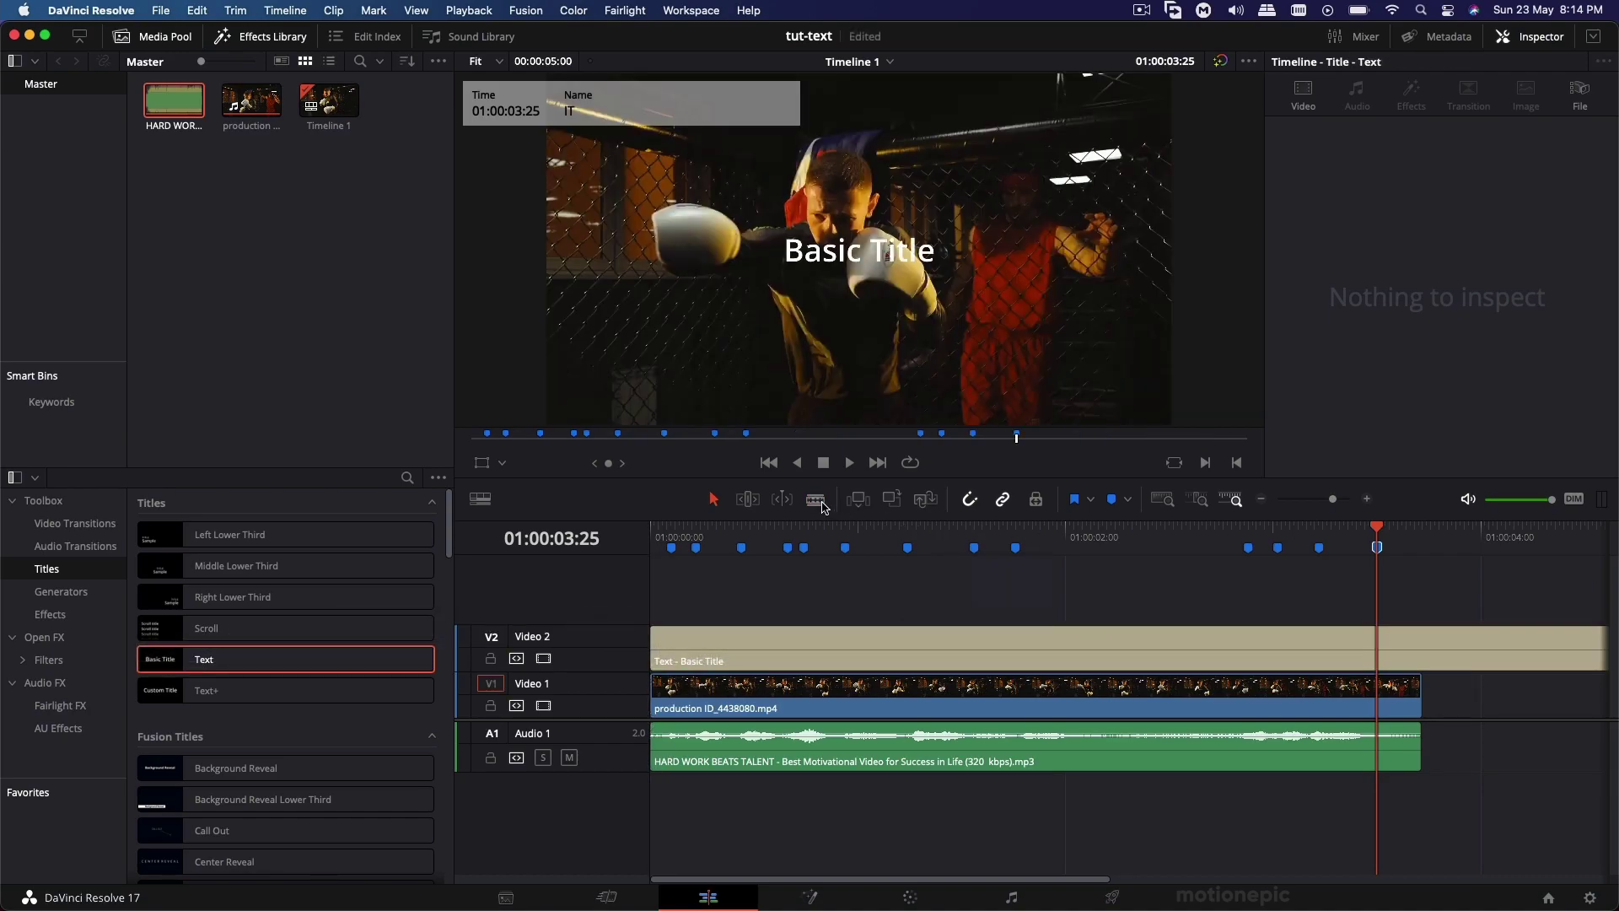
pyautogui.click(1421, 649)
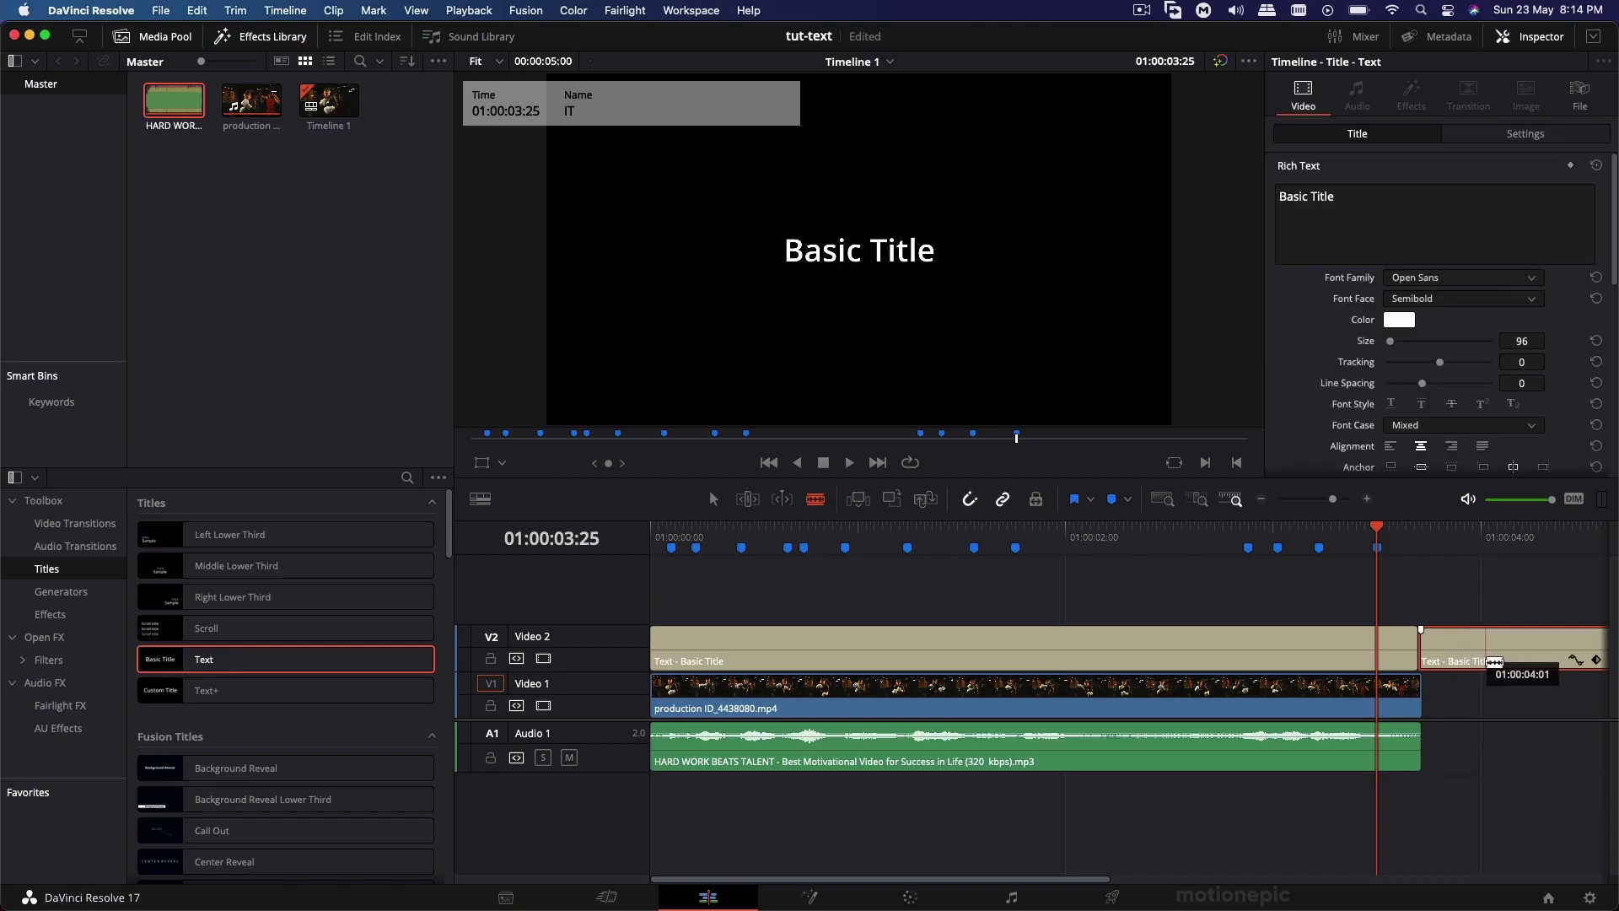
# Step: Delete the title piece past the video's end and turn on Snapping
pyautogui.press('Delete')
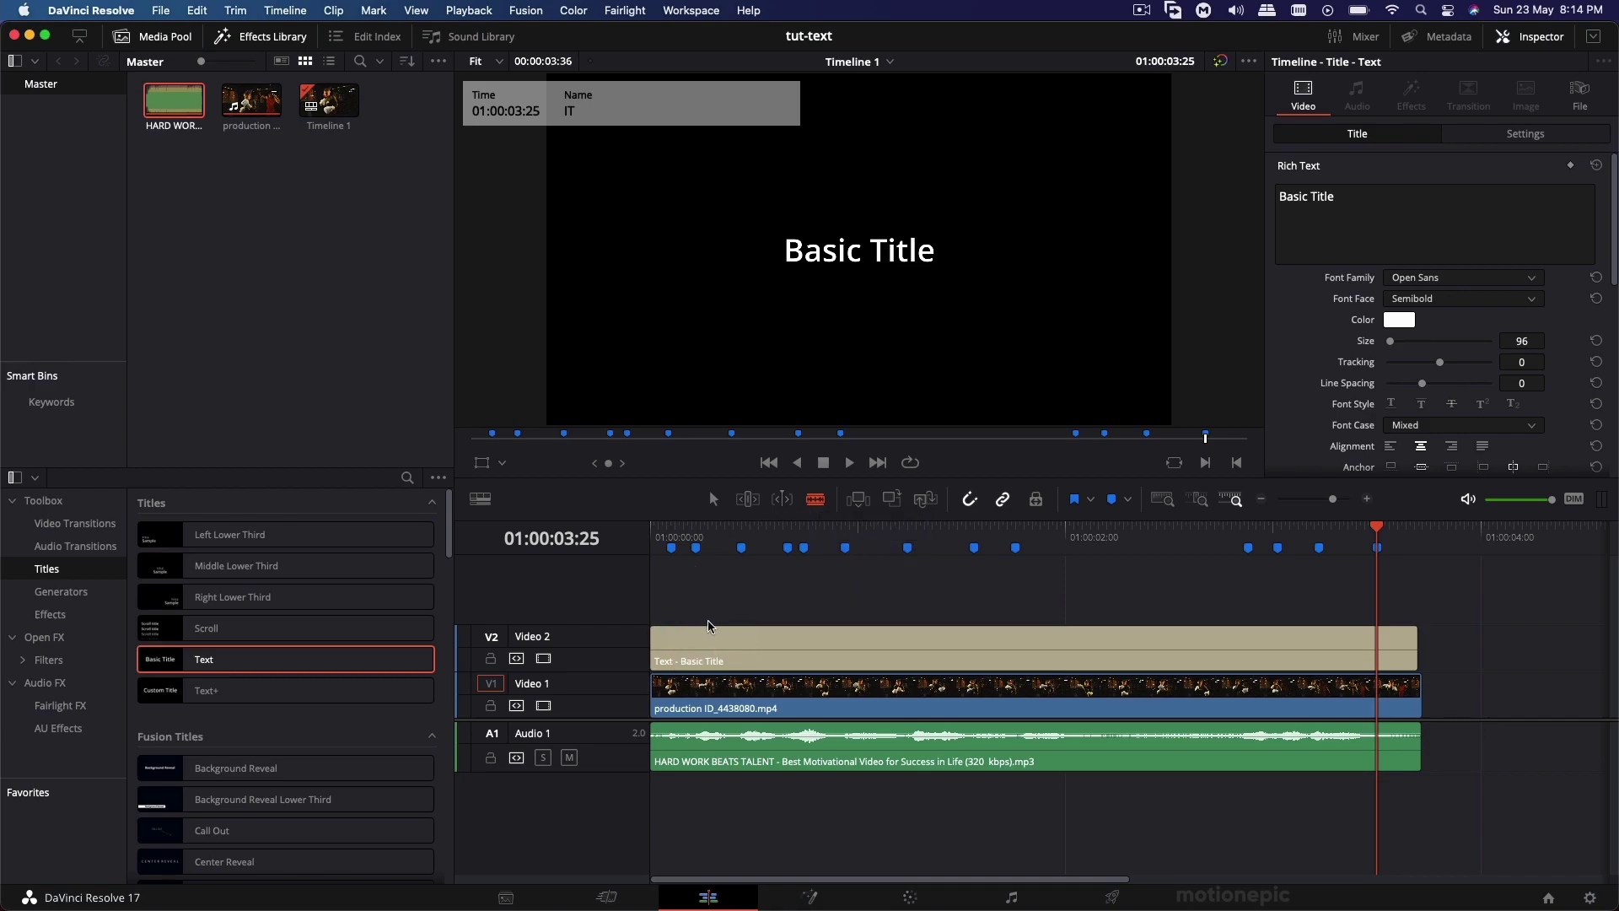
pyautogui.moveTo(673, 552)
pyautogui.click(970, 499)
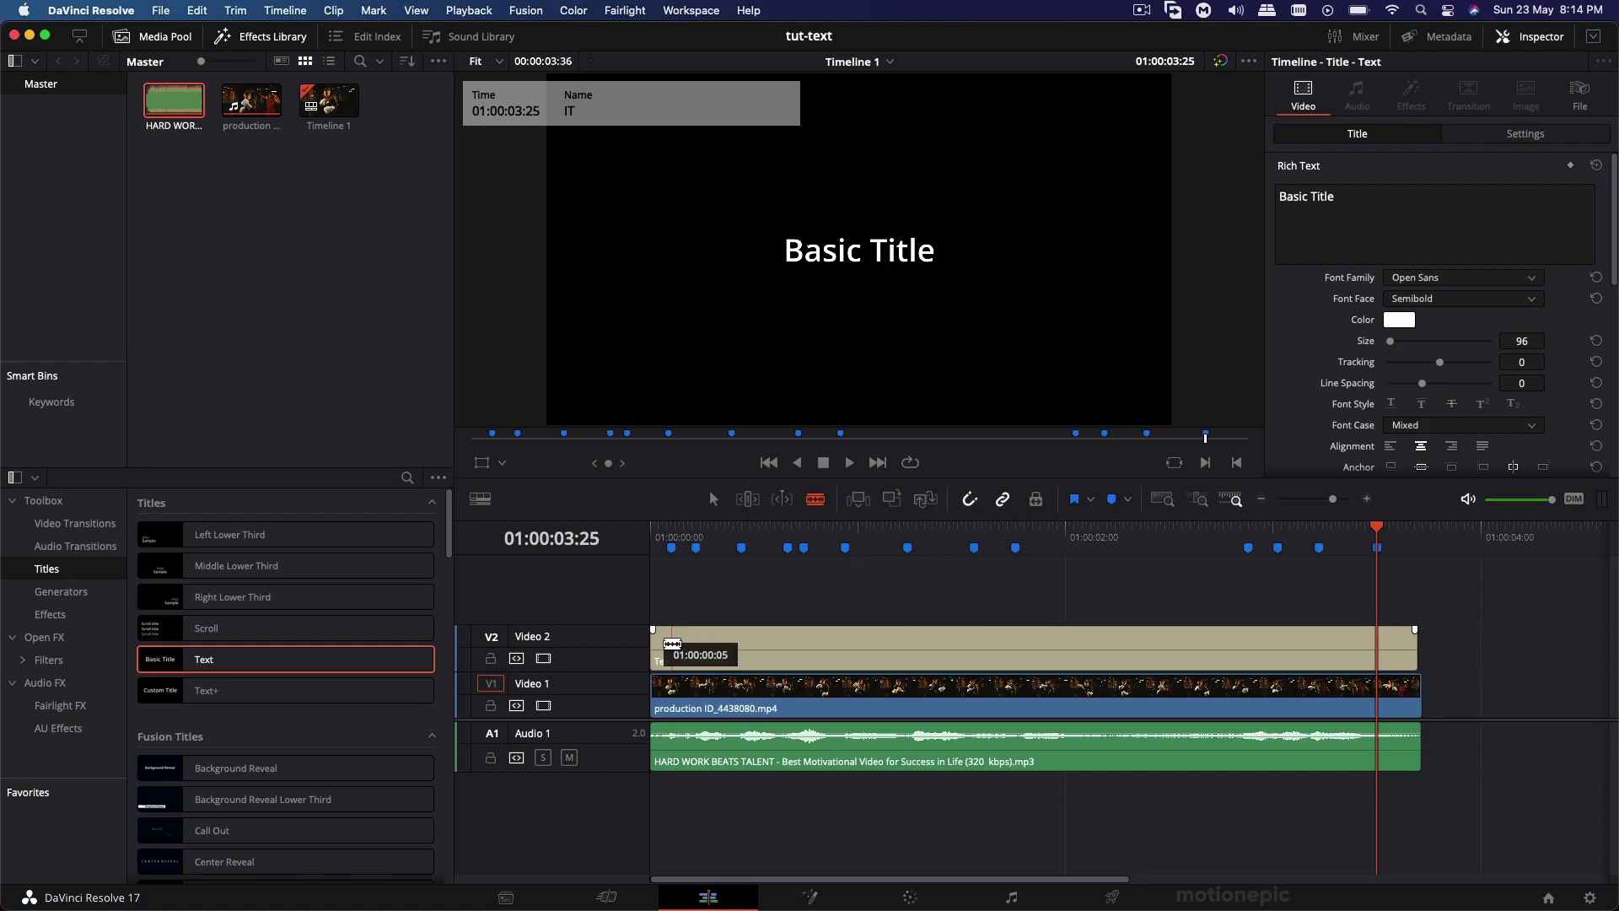
# Step: Blade the V2 title at every word marker, from IF through the last marker
pyautogui.click(672, 643)
pyautogui.click(696, 644)
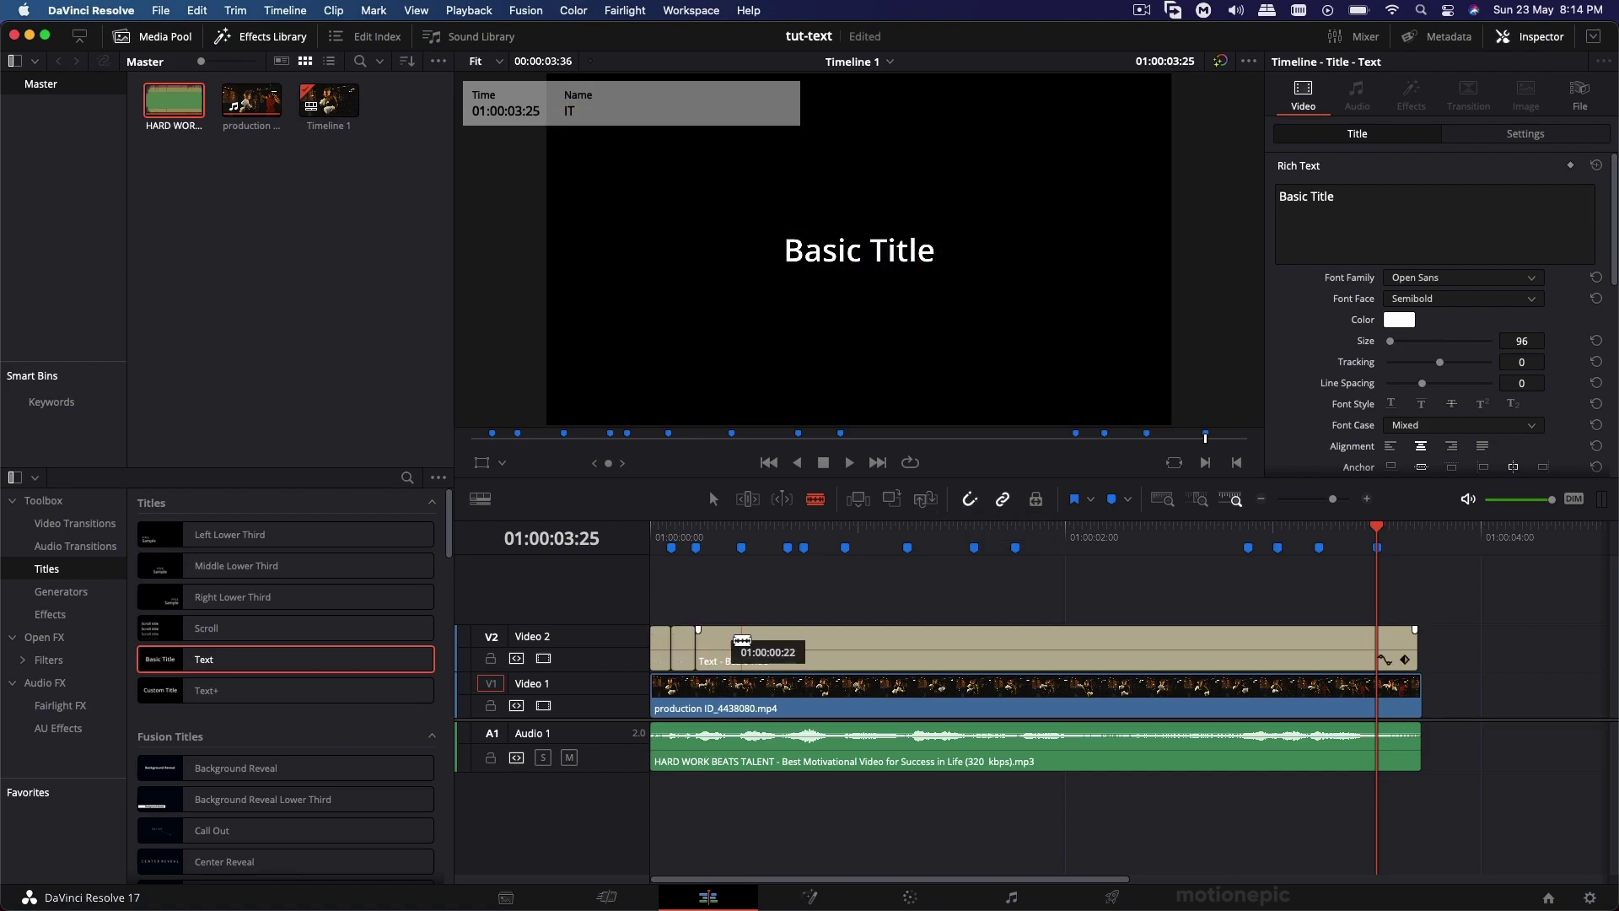
pyautogui.click(742, 644)
pyautogui.click(787, 643)
pyautogui.click(804, 643)
pyautogui.click(845, 643)
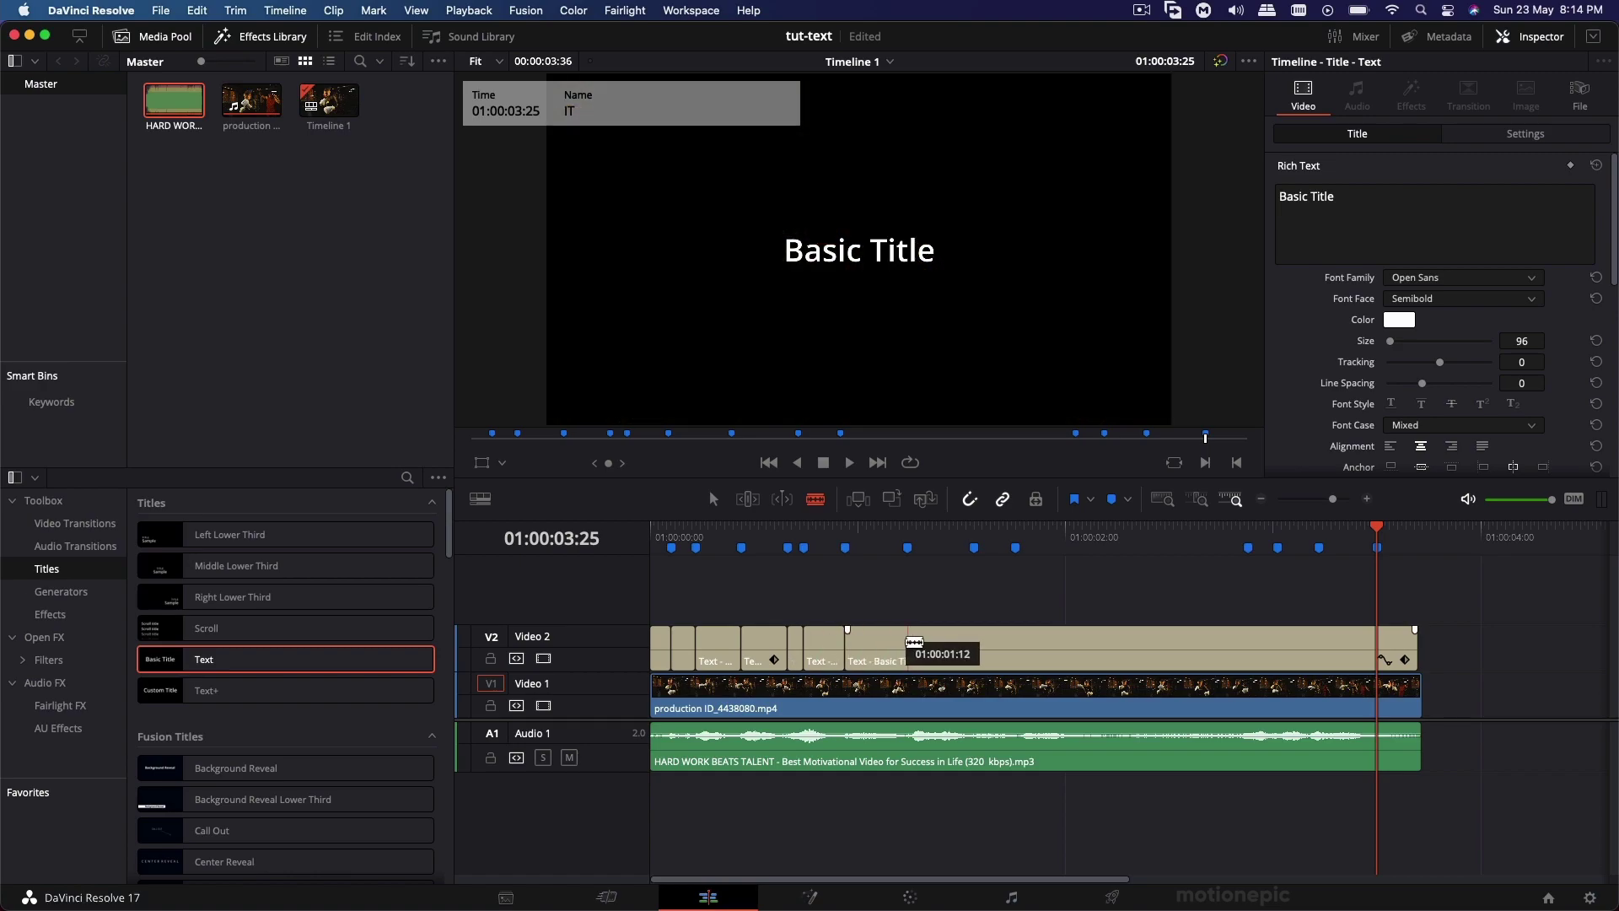
pyautogui.click(907, 643)
pyautogui.click(974, 644)
pyautogui.click(1015, 644)
pyautogui.click(1248, 643)
pyautogui.click(1279, 644)
pyautogui.click(1318, 644)
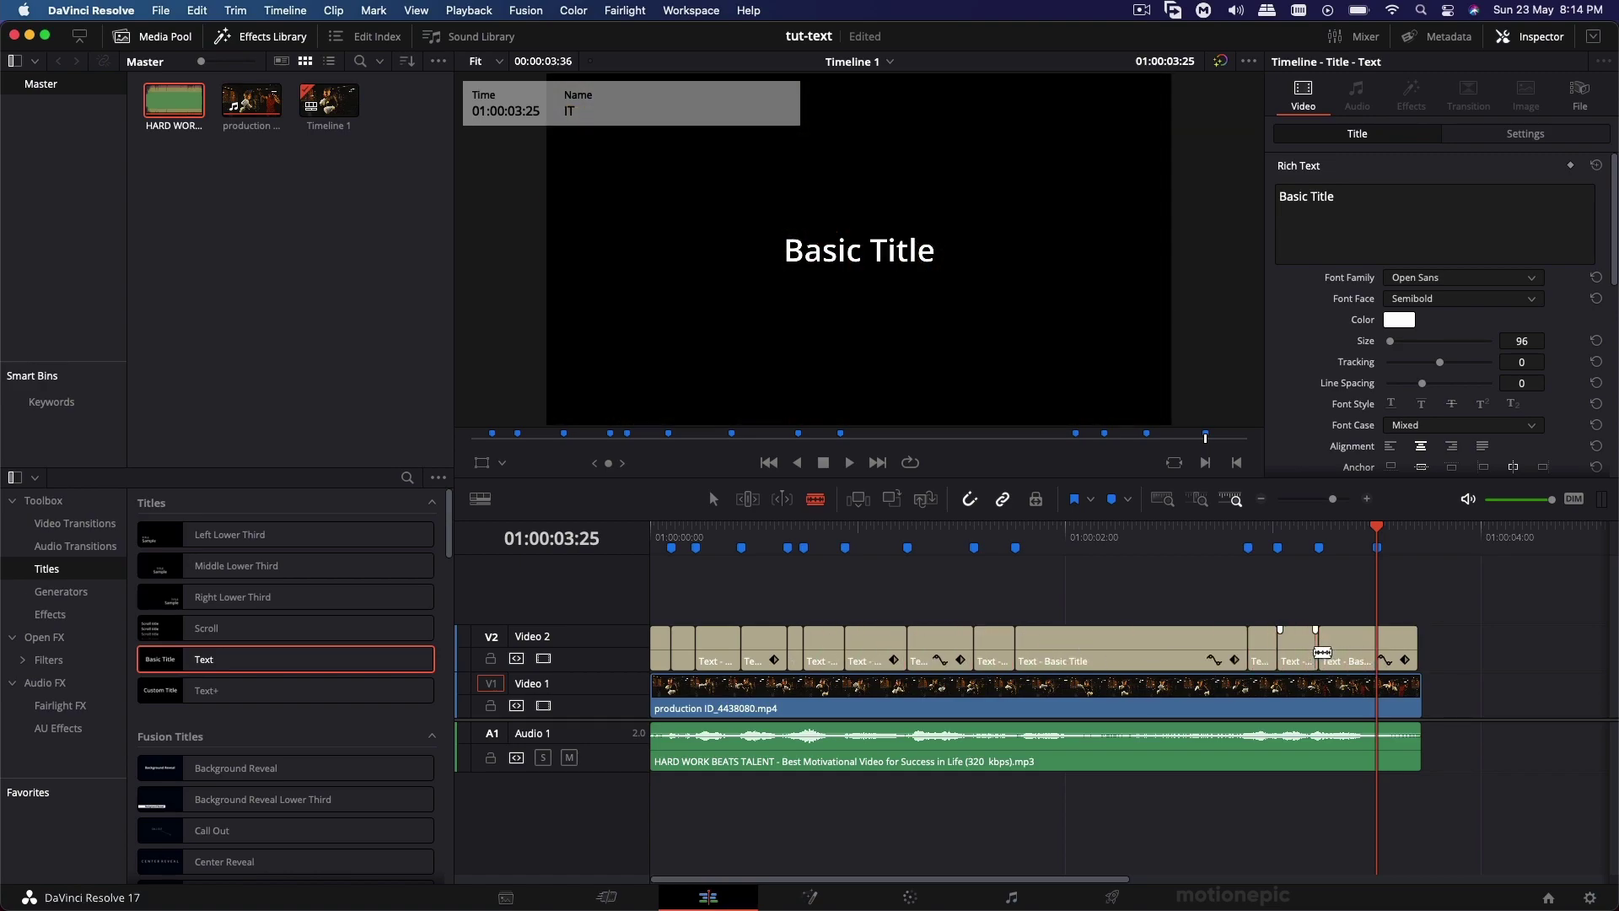
pyautogui.click(1352, 539)
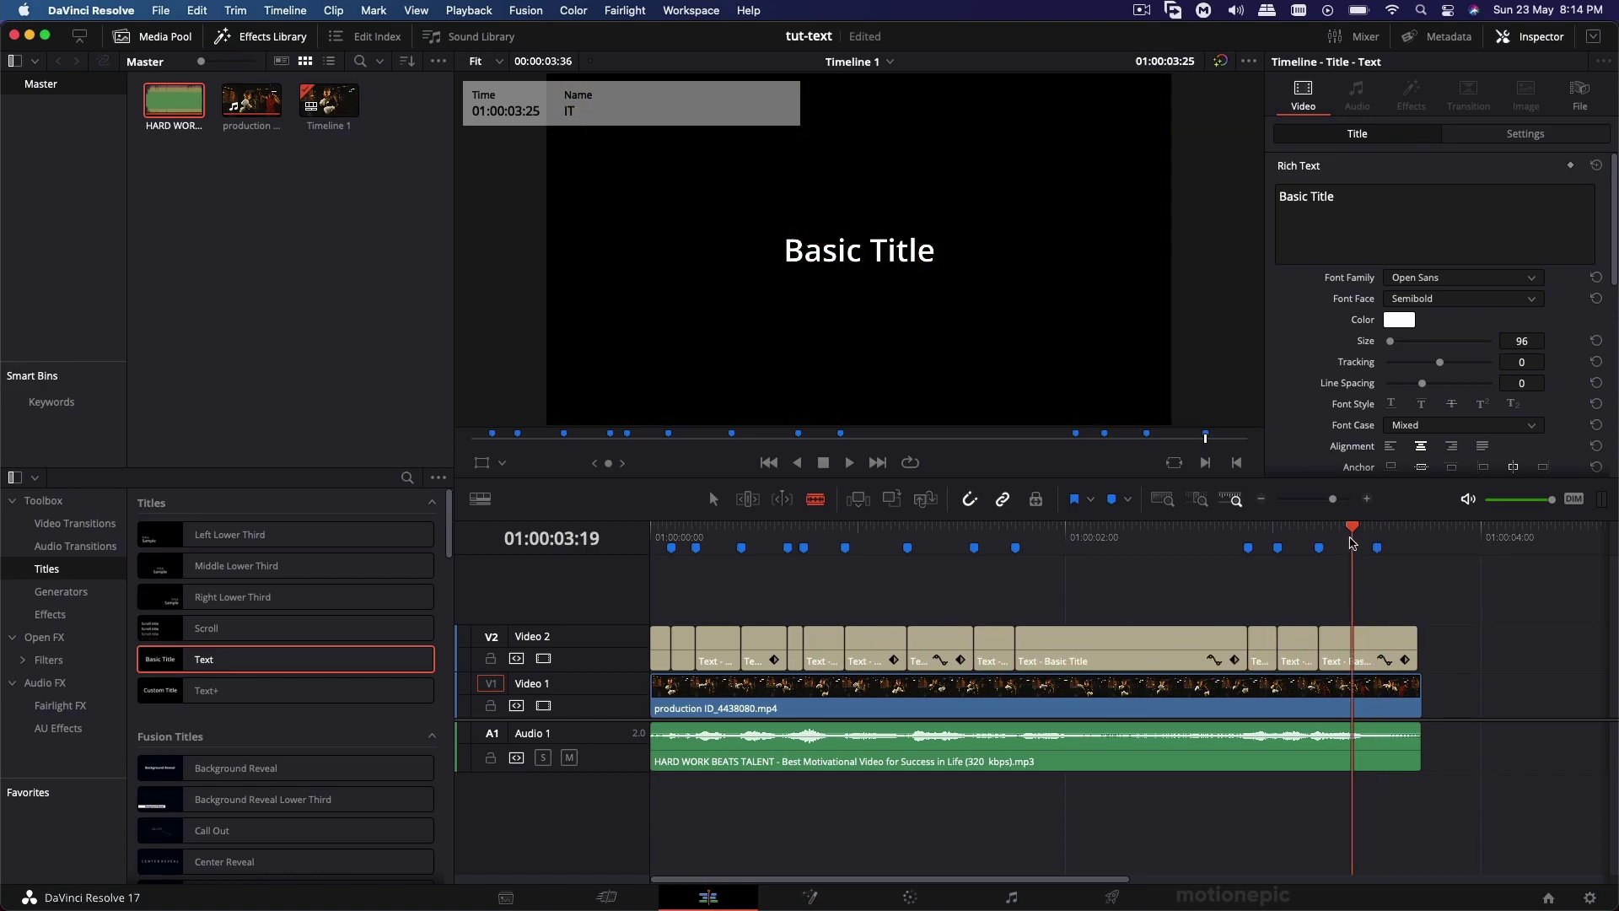
pyautogui.click(1377, 643)
# Step: Return to Selection mode, jump the playhead to the start, and zoom the timeline in
pyautogui.click(713, 499)
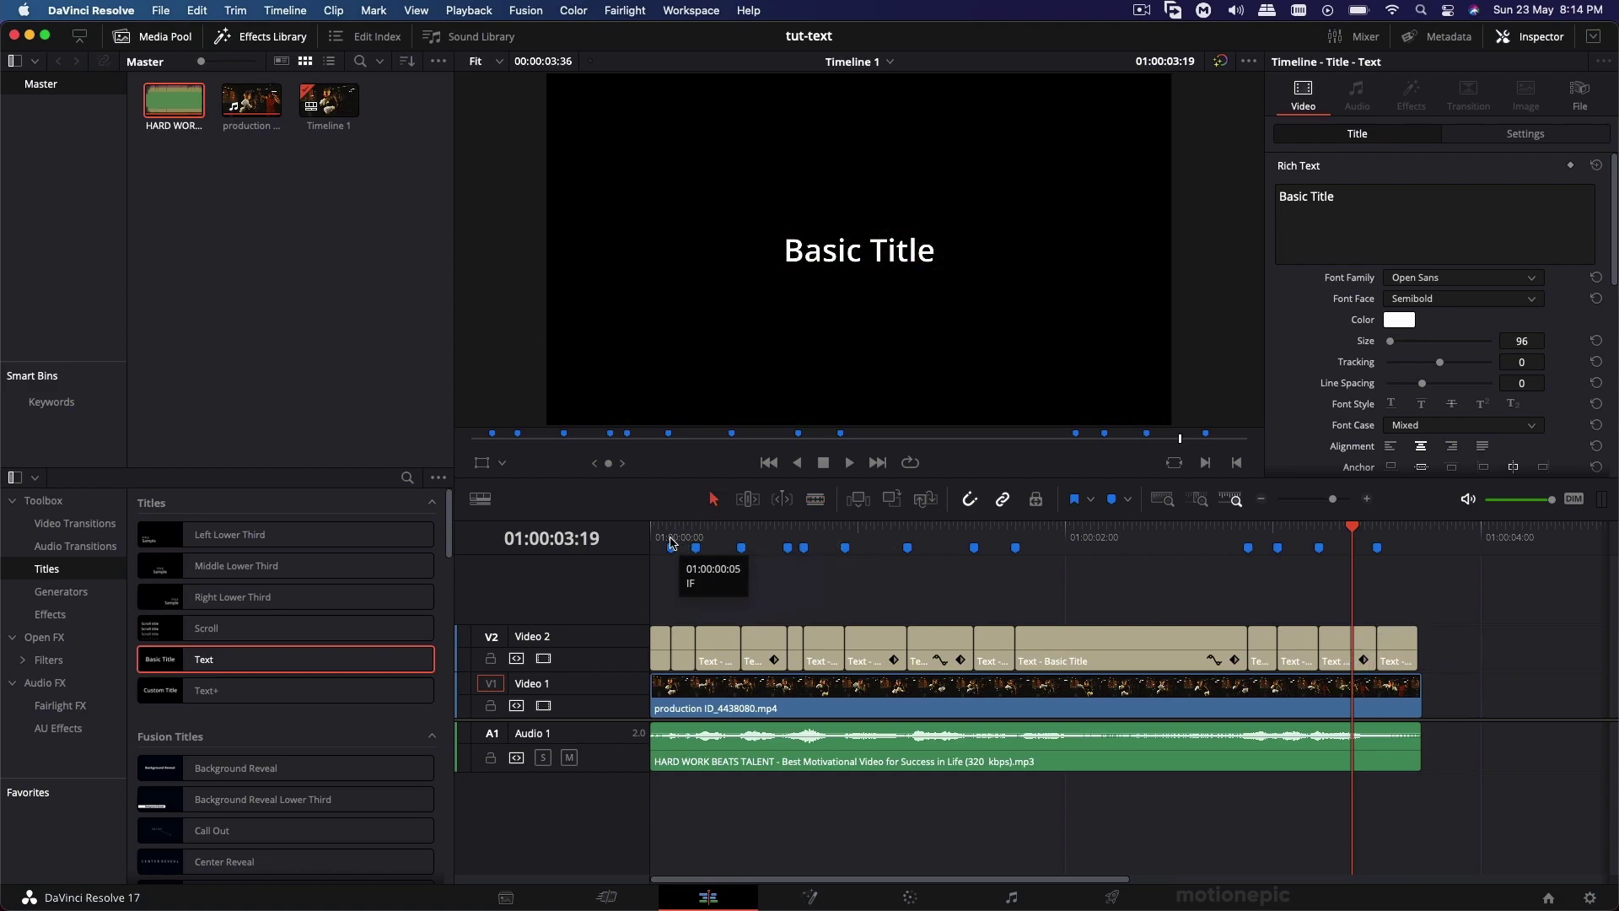
pyautogui.press('Home')
pyautogui.moveTo(1332, 499); pyautogui.dragTo(1340, 499)
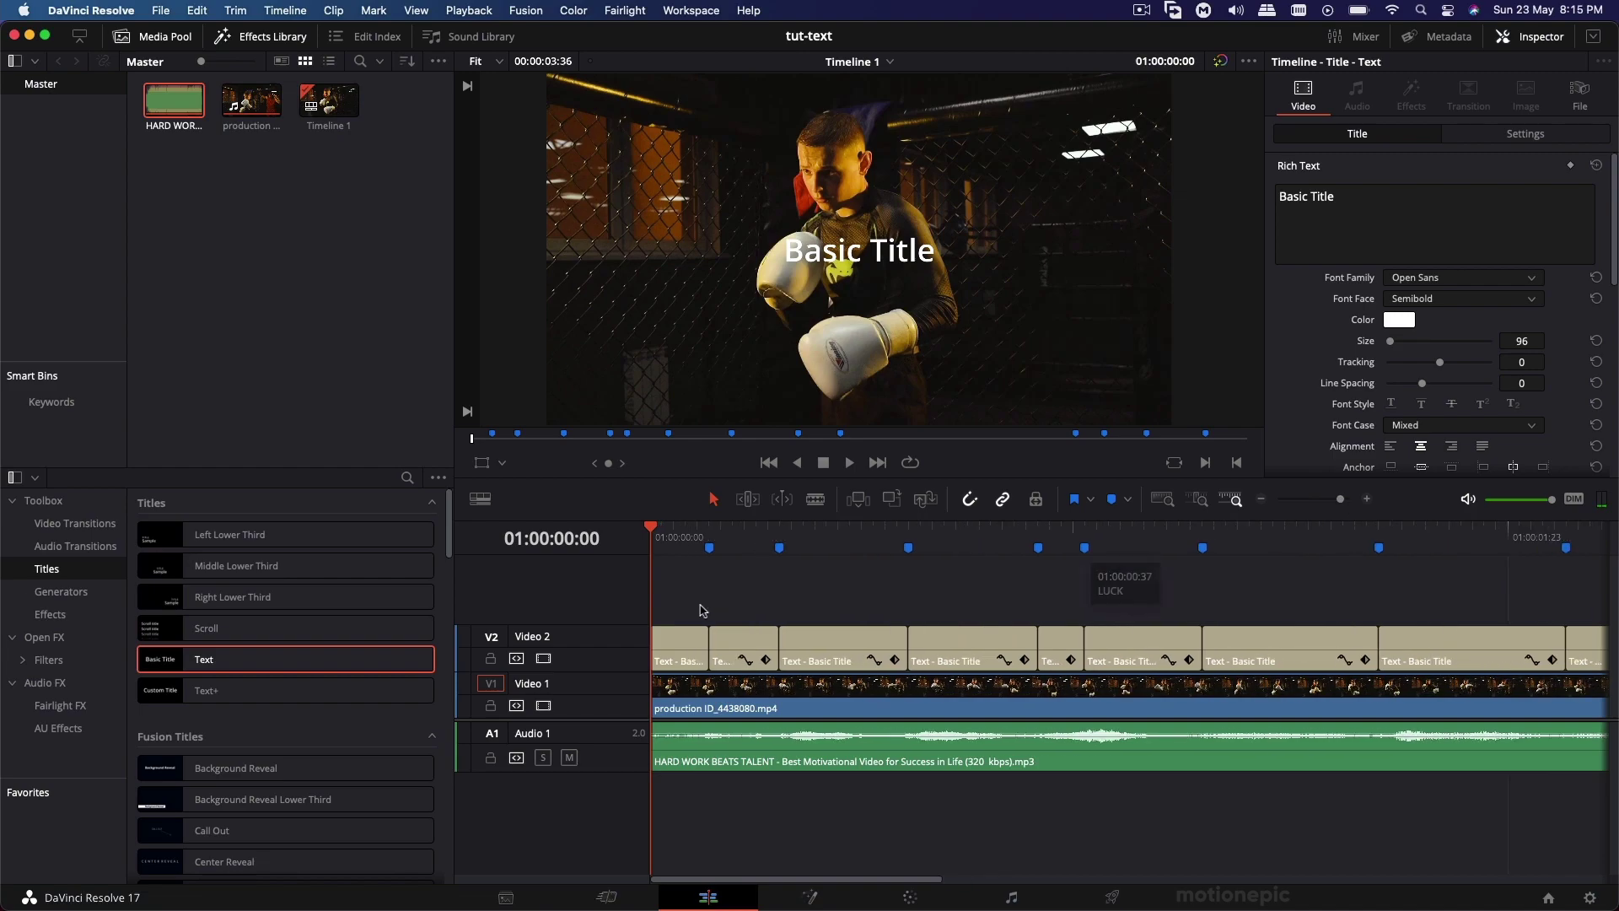
# Step: Delete the title piece before the IF marker and save the project
pyautogui.click(675, 644)
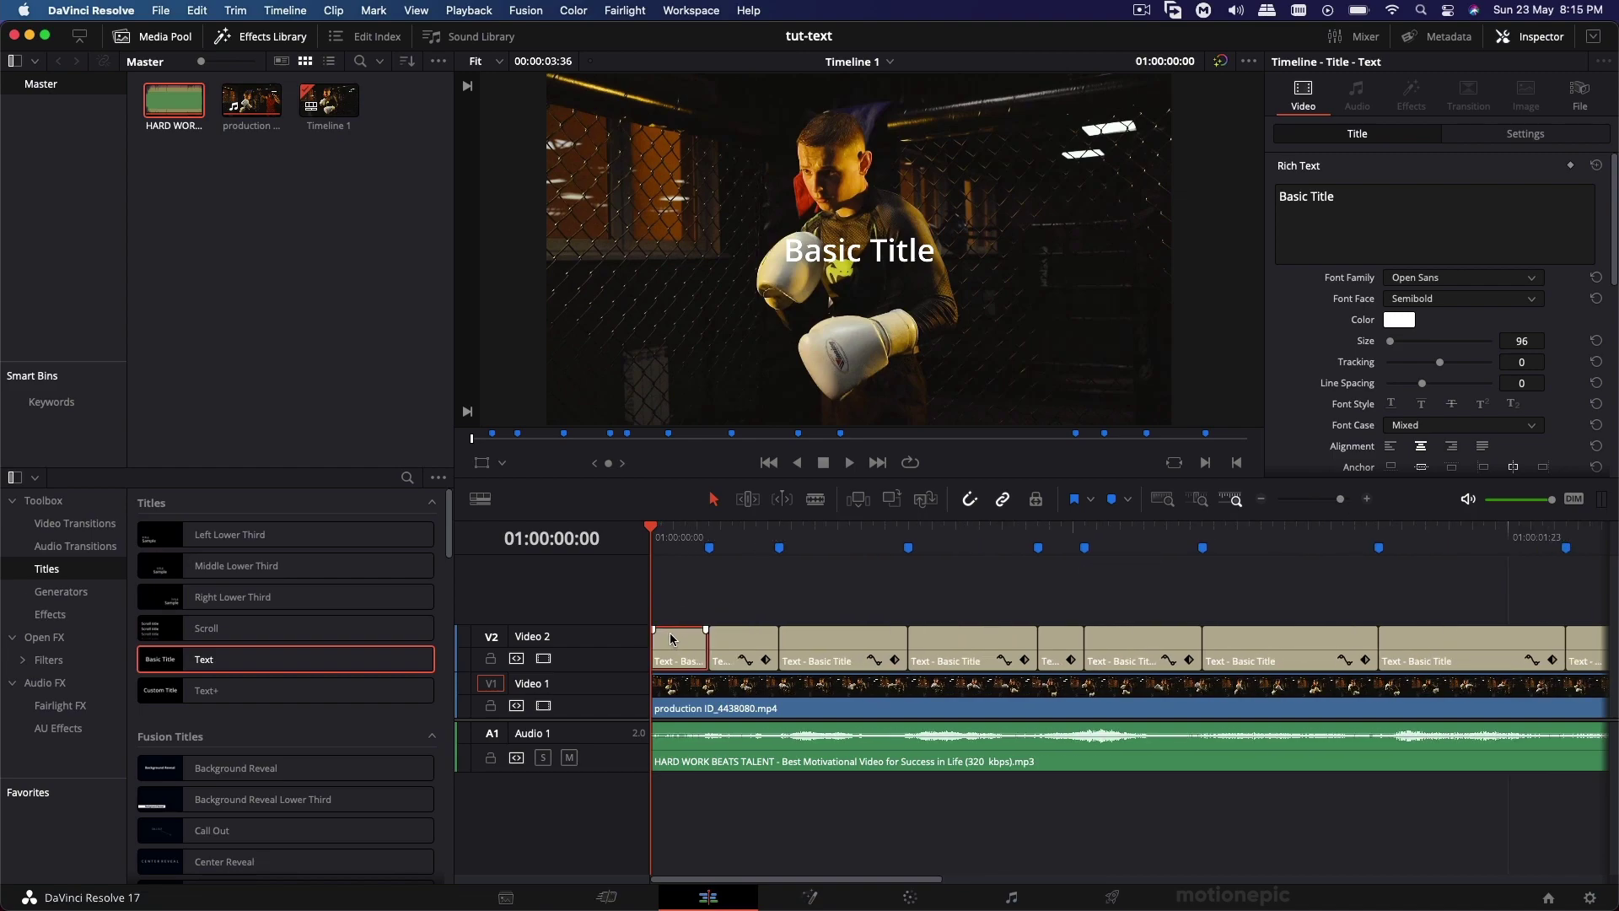
pyautogui.press('BackSpace')
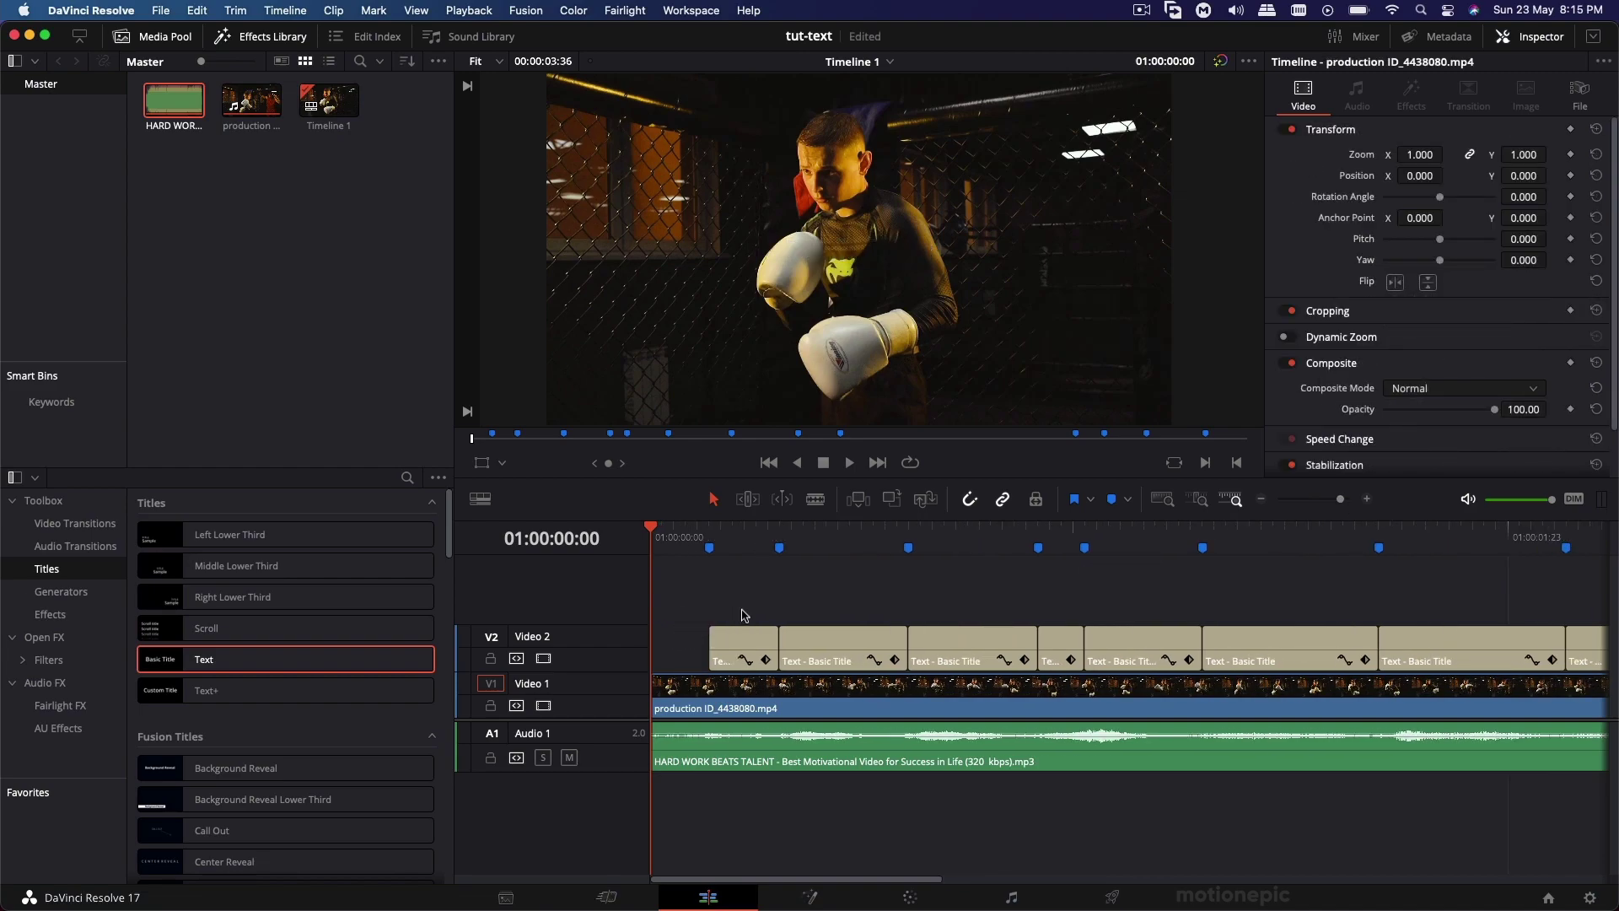
pyautogui.click(714, 544)
pyautogui.press('super+s')
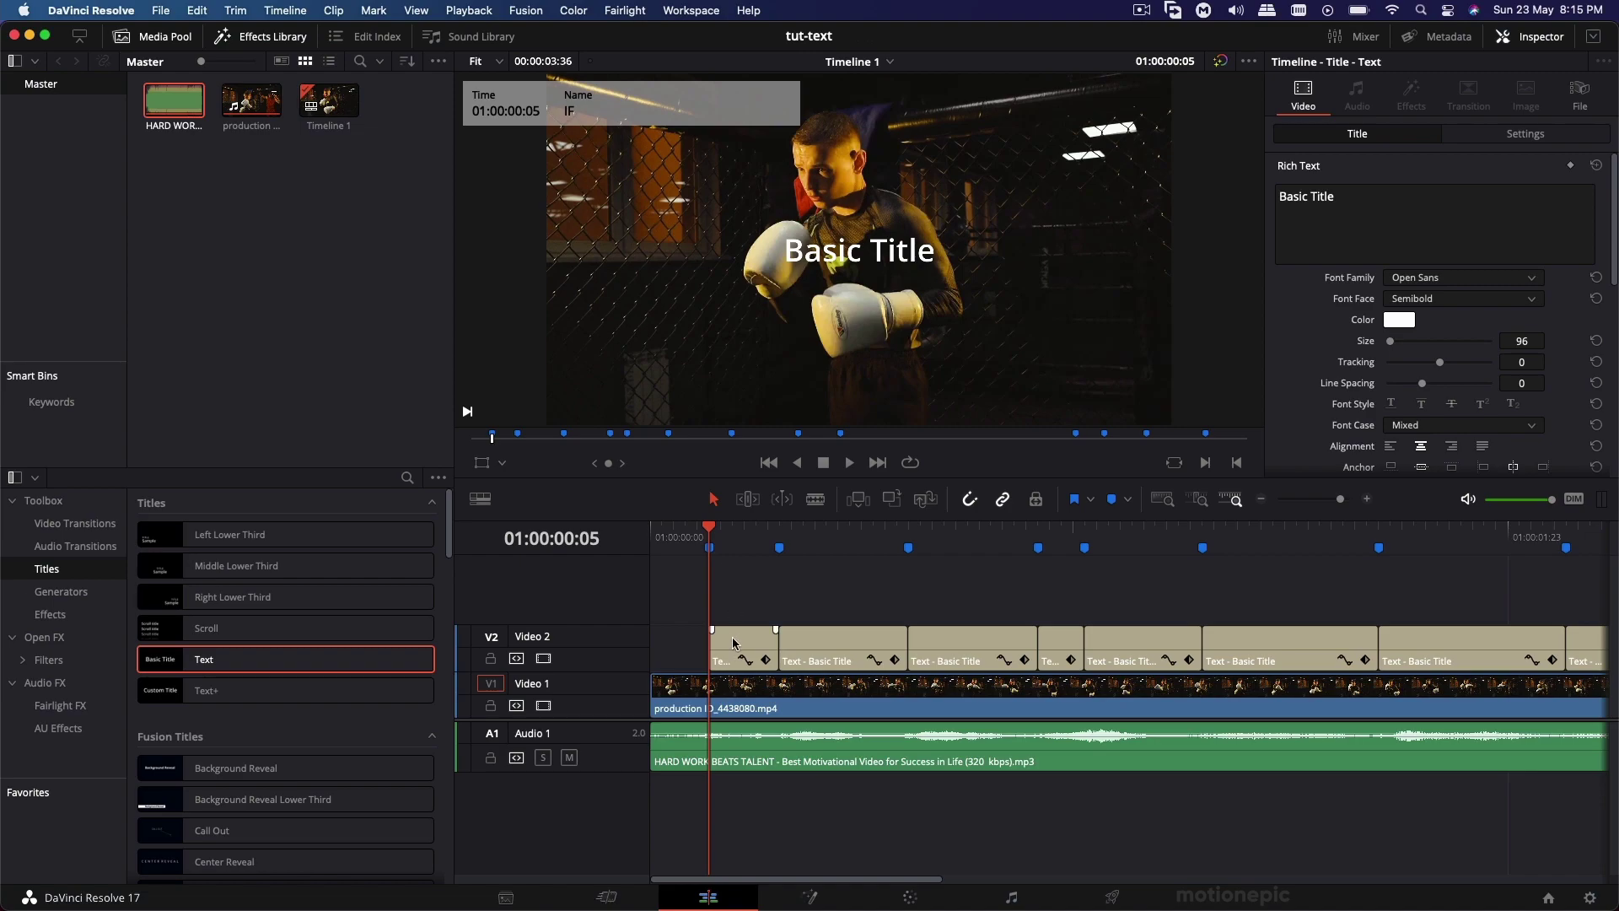
# Step: Replace 'Basic Title' with IF and YOU on the first two title pieces
pyautogui.click(733, 643)
pyautogui.tripleClick(1311, 220)
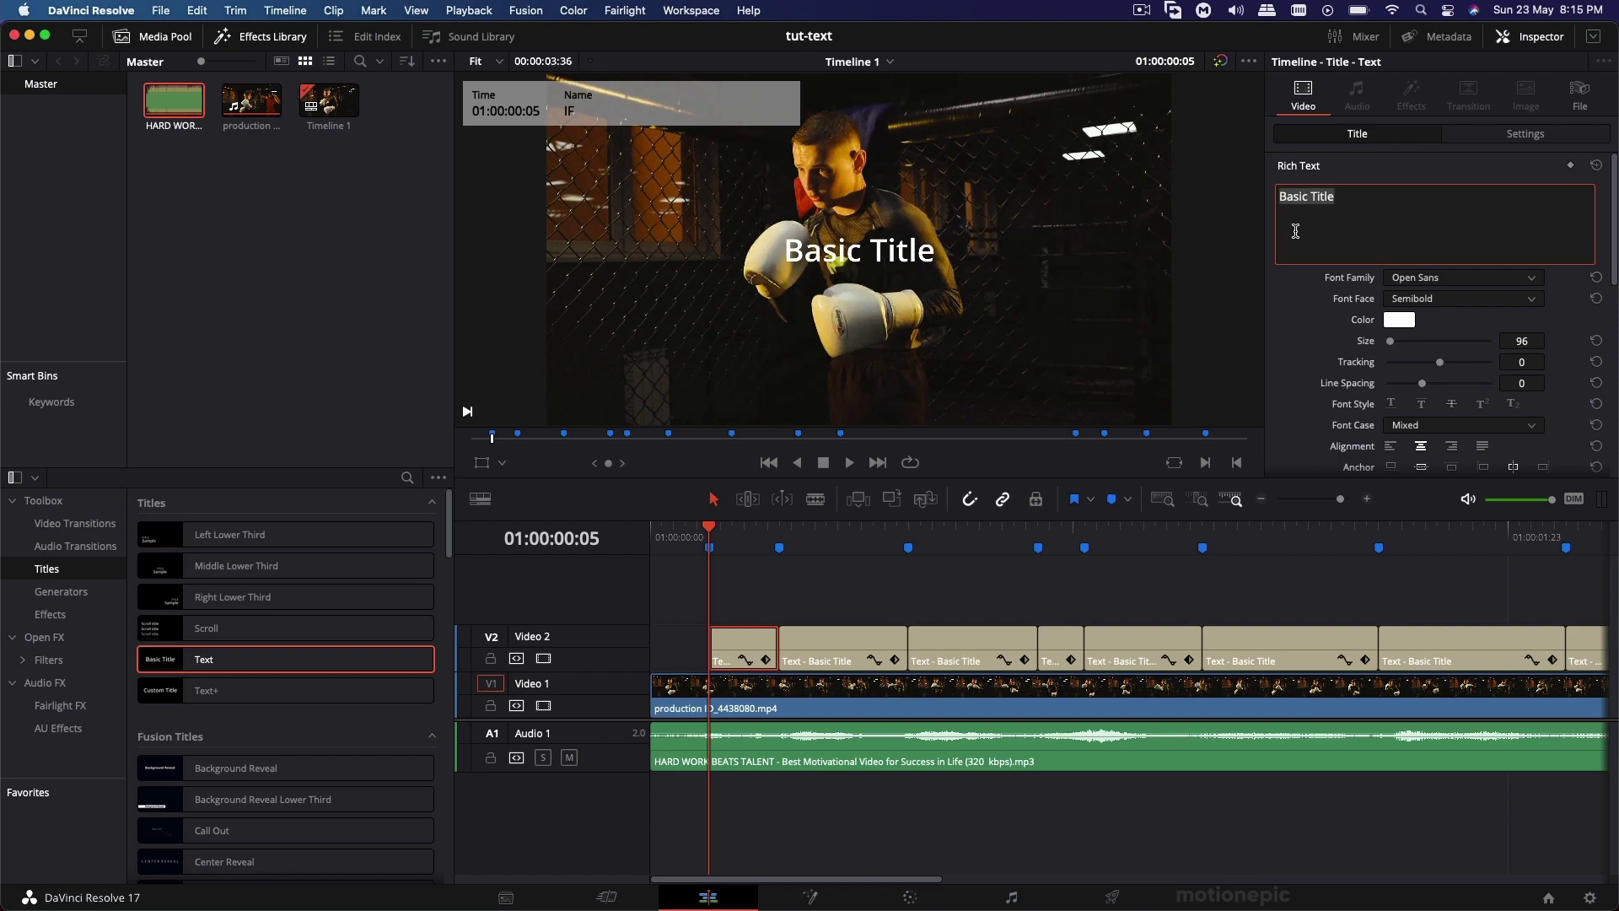
pyautogui.write('IF')
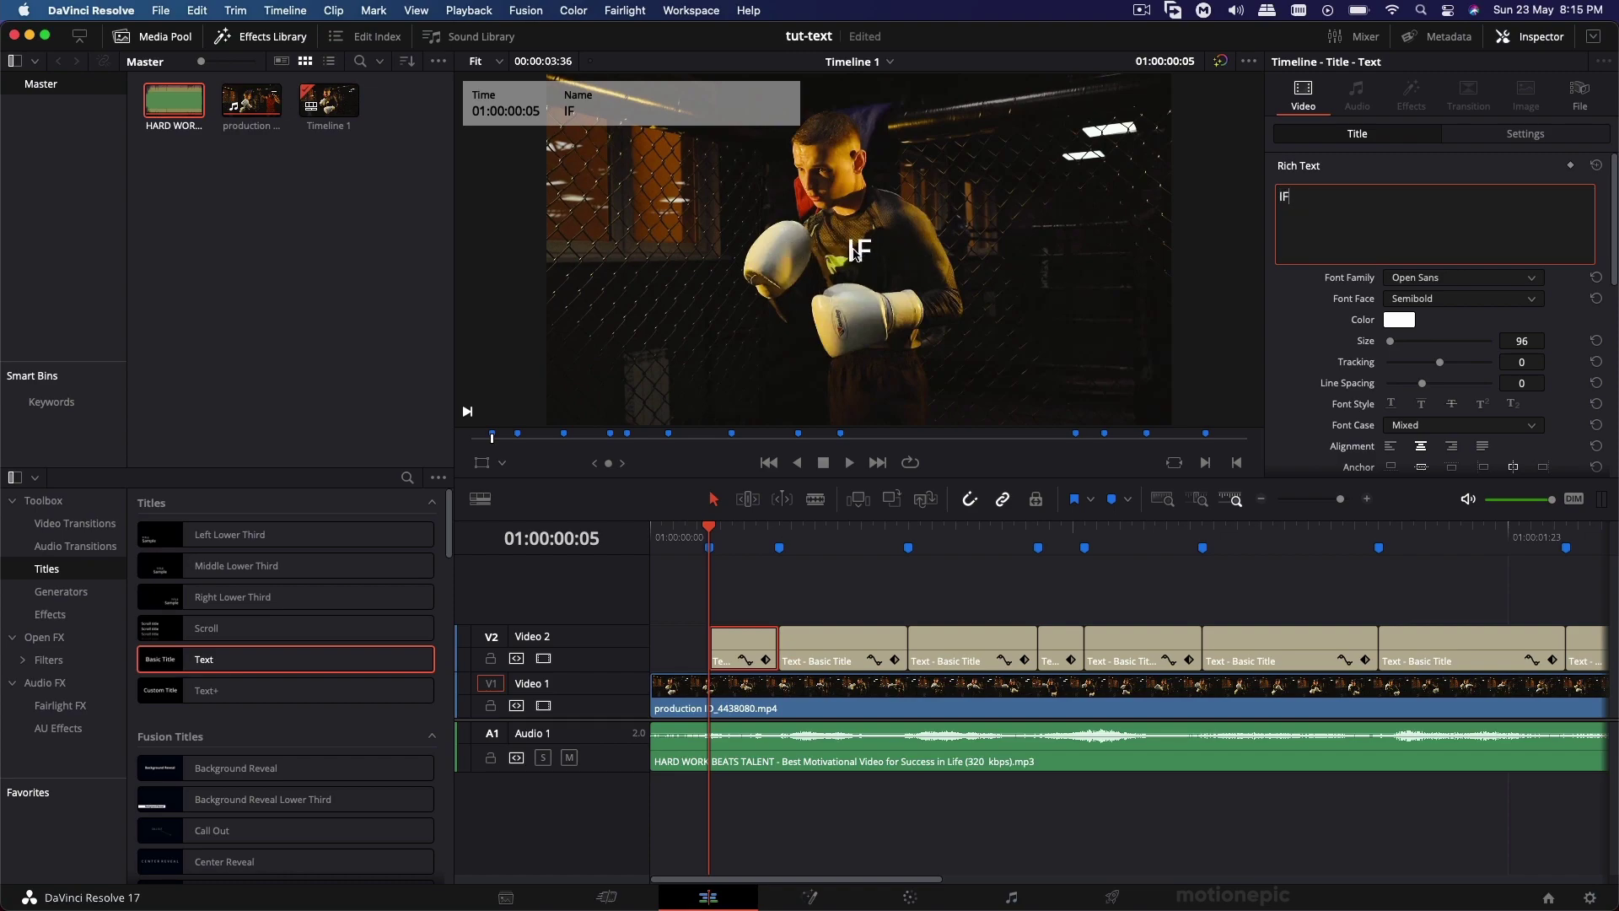
pyautogui.click(780, 539)
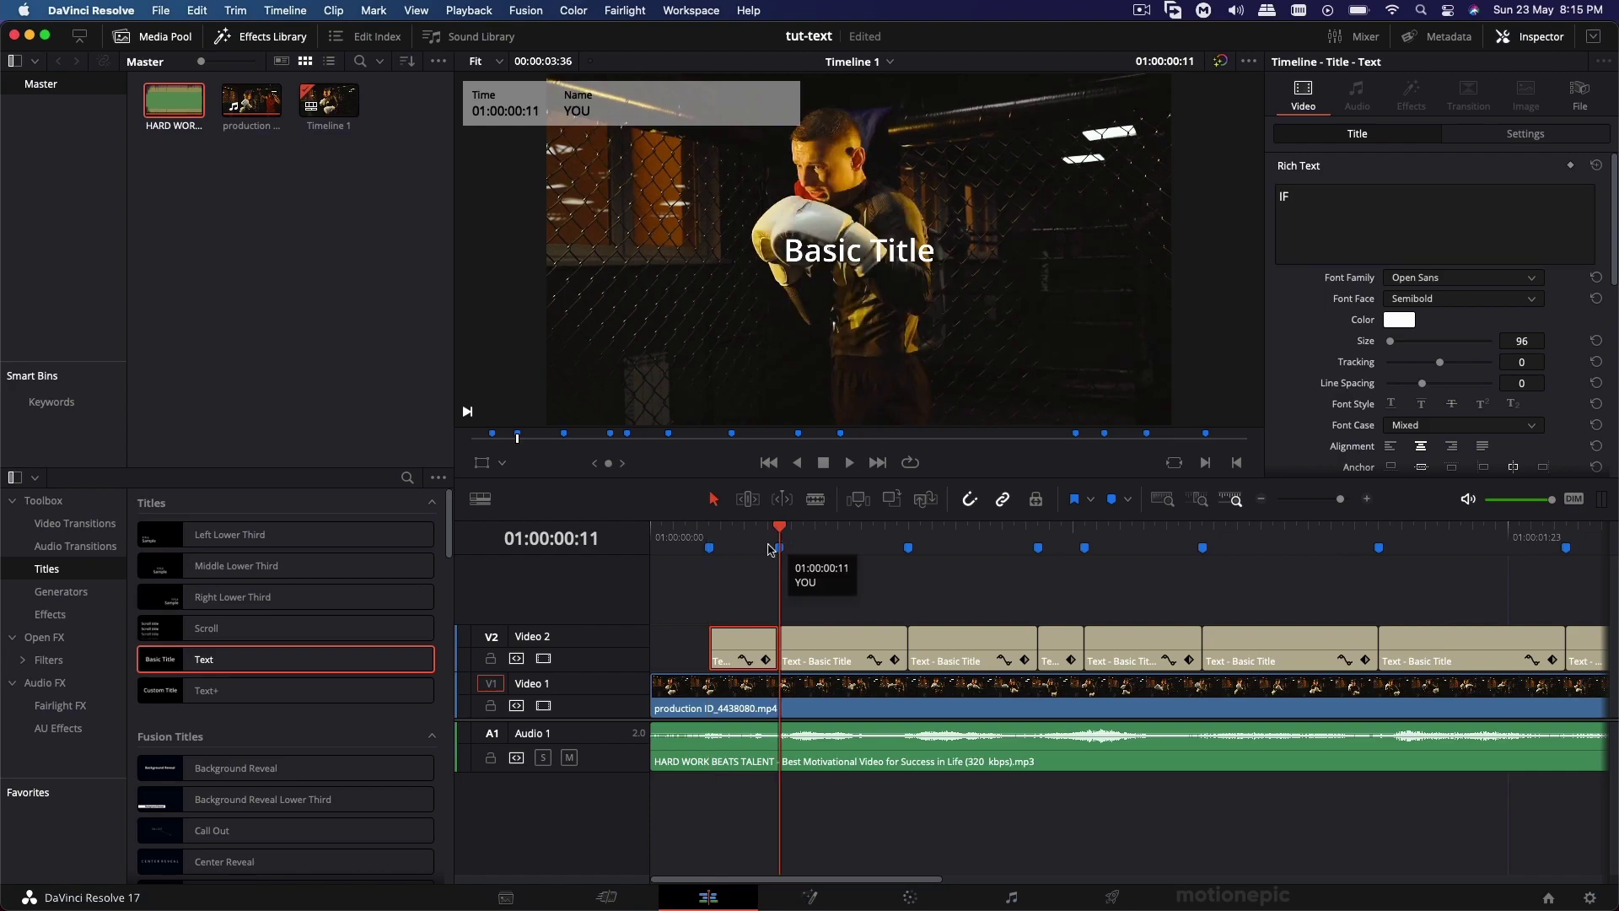
pyautogui.click(801, 648)
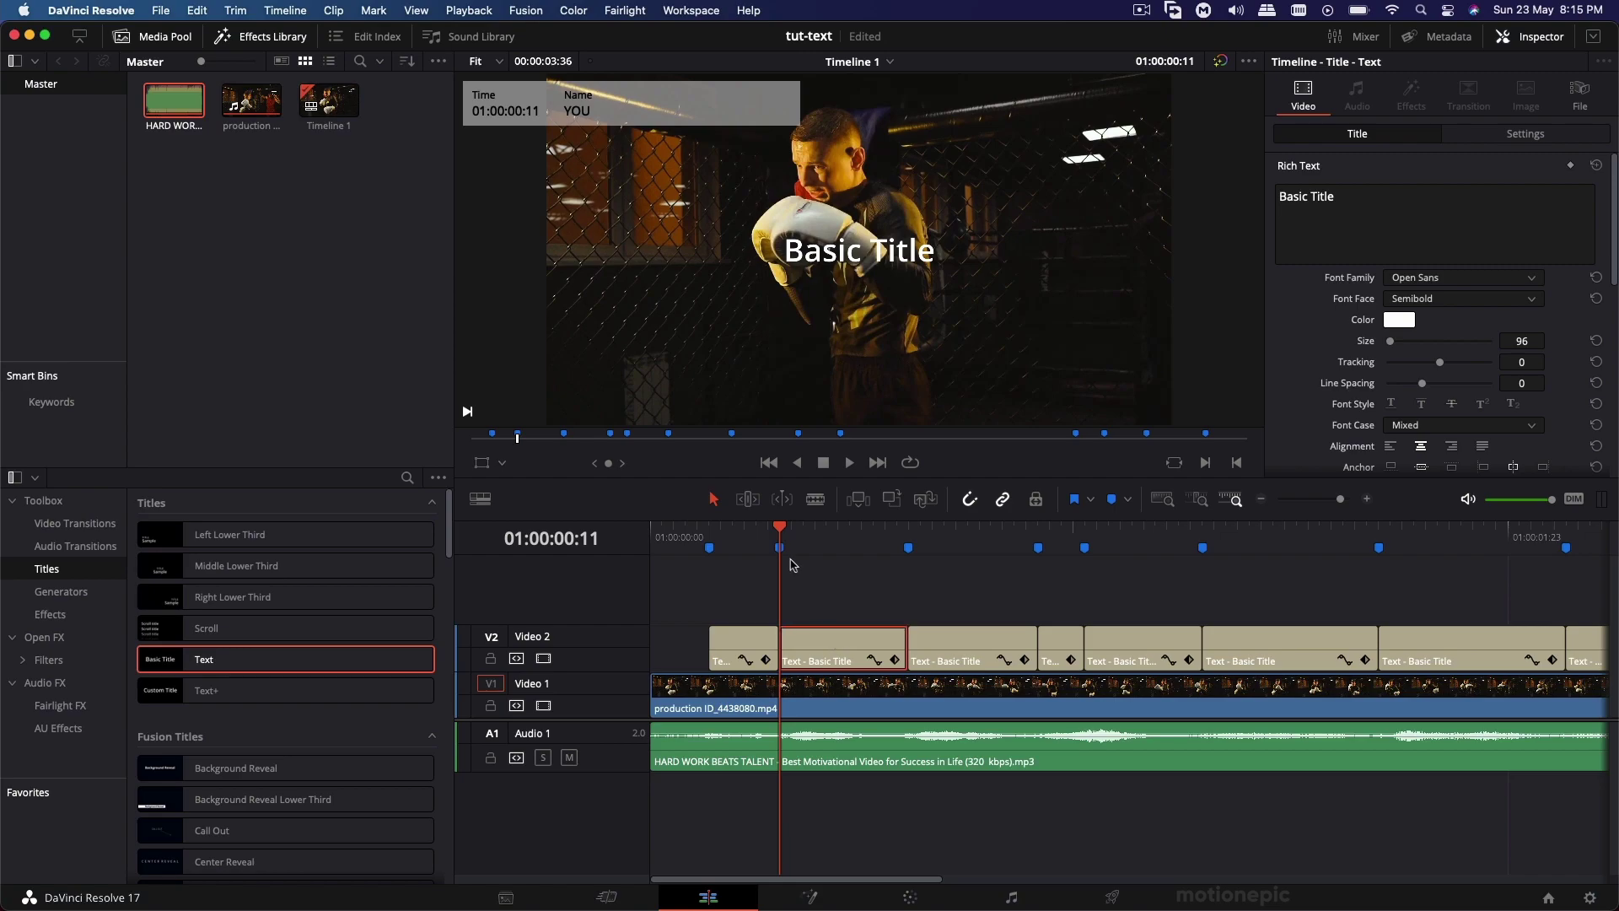
pyautogui.moveTo(780, 553)
pyautogui.click(1338, 219)
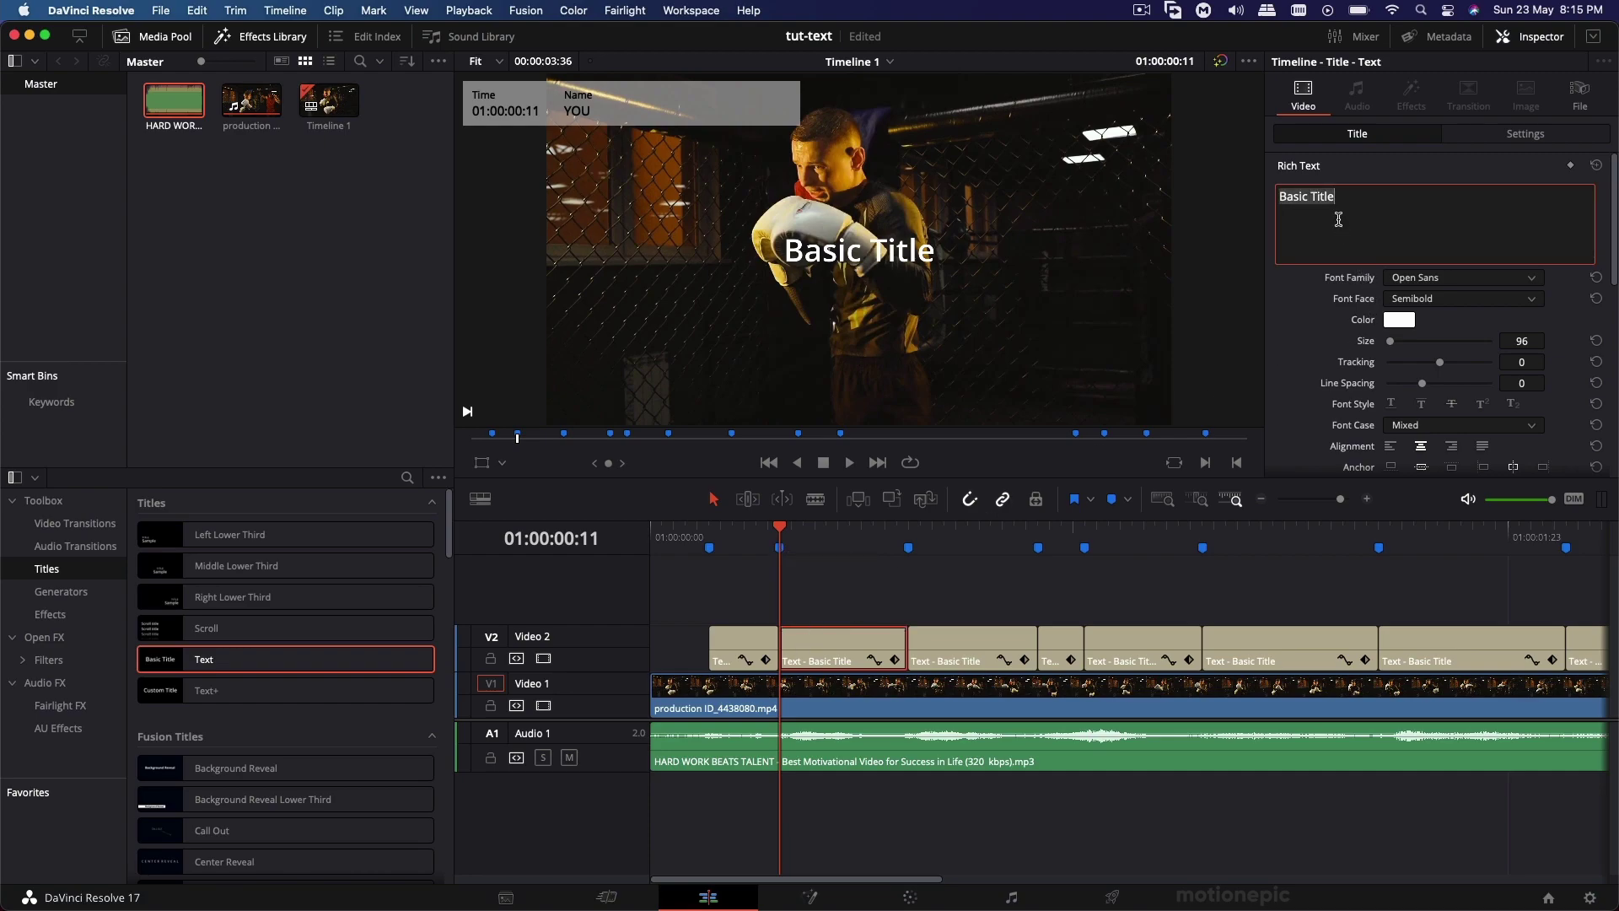
pyautogui.write('YOU')
# Step: Change the third title piece's text to THINK, then reselect that piece
pyautogui.click(949, 645)
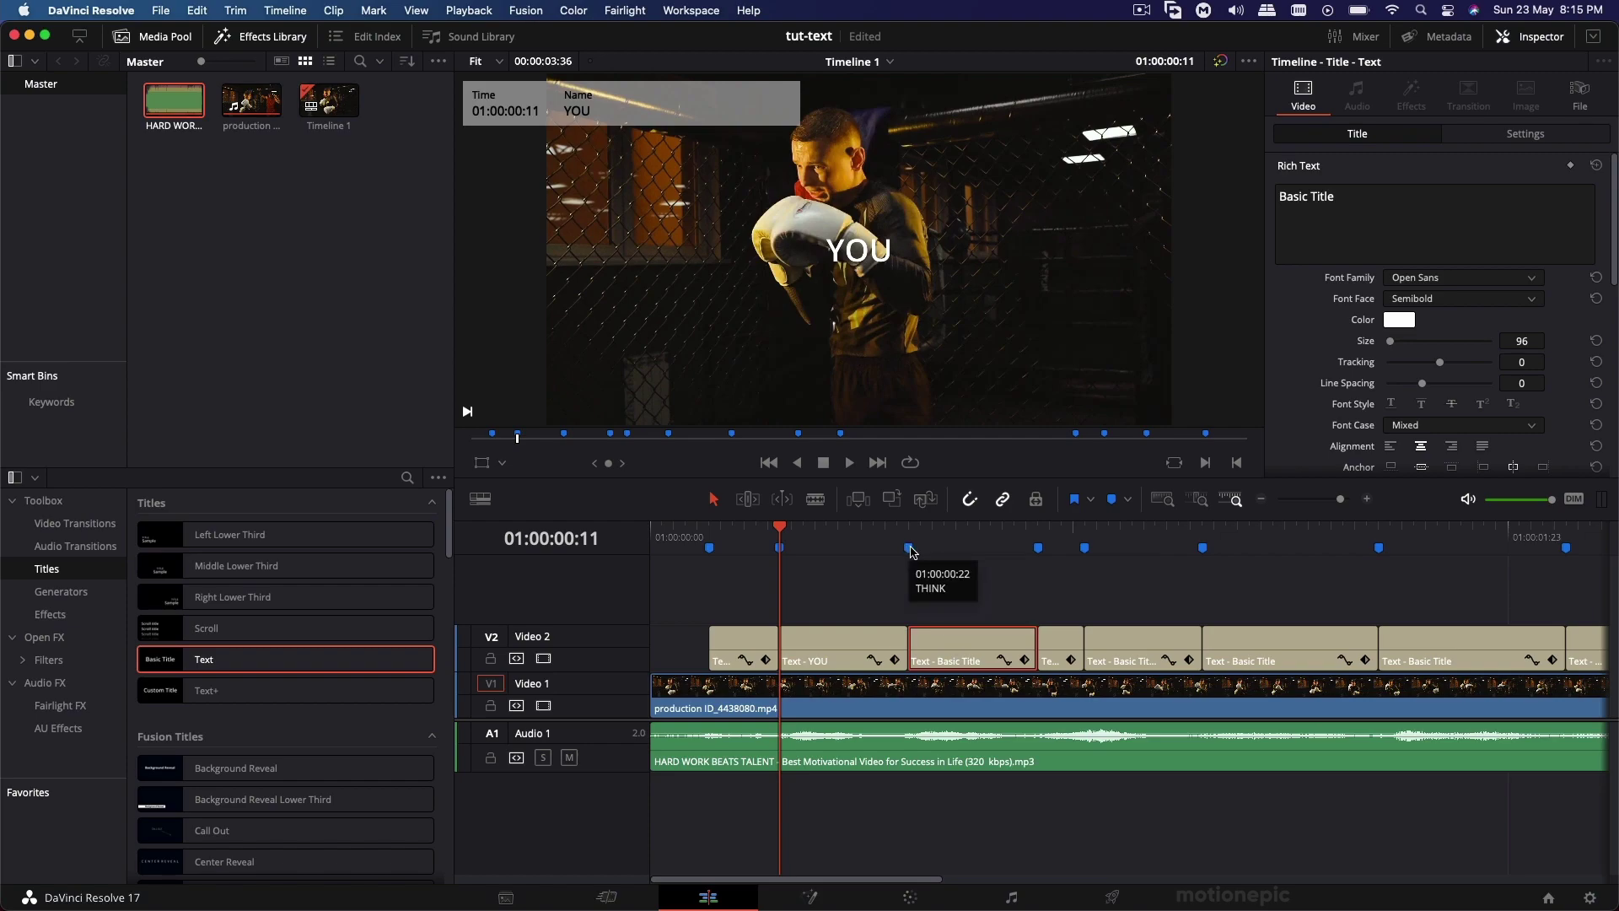
pyautogui.tripleClick(1332, 217)
pyautogui.write('THINK')
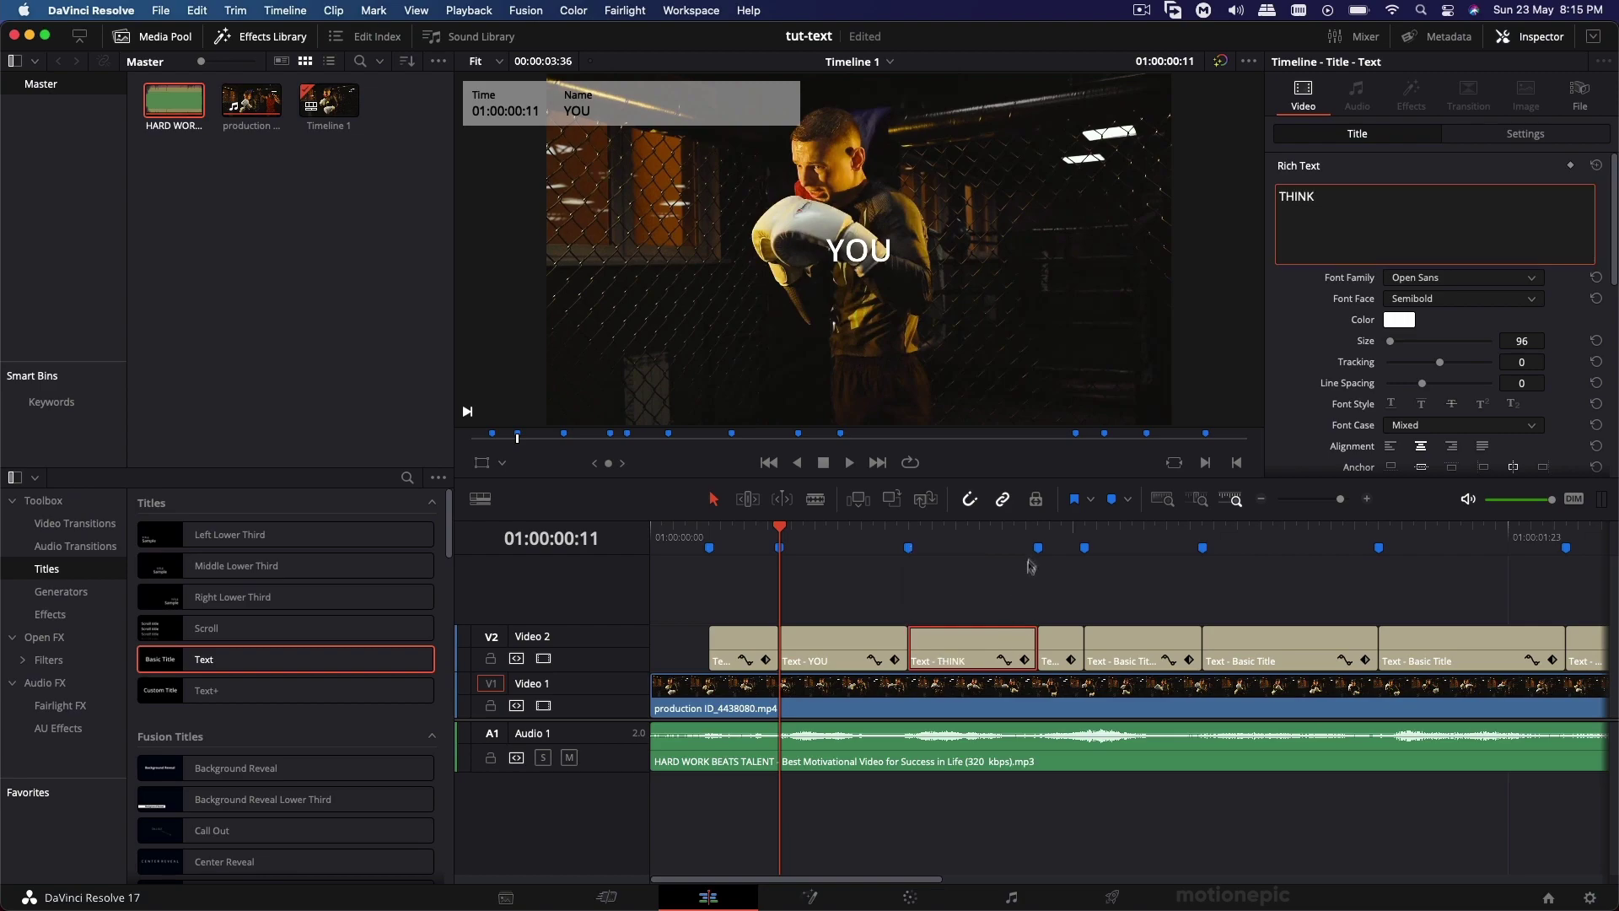
pyautogui.moveTo(1340, 499); pyautogui.dragTo(1334, 503)
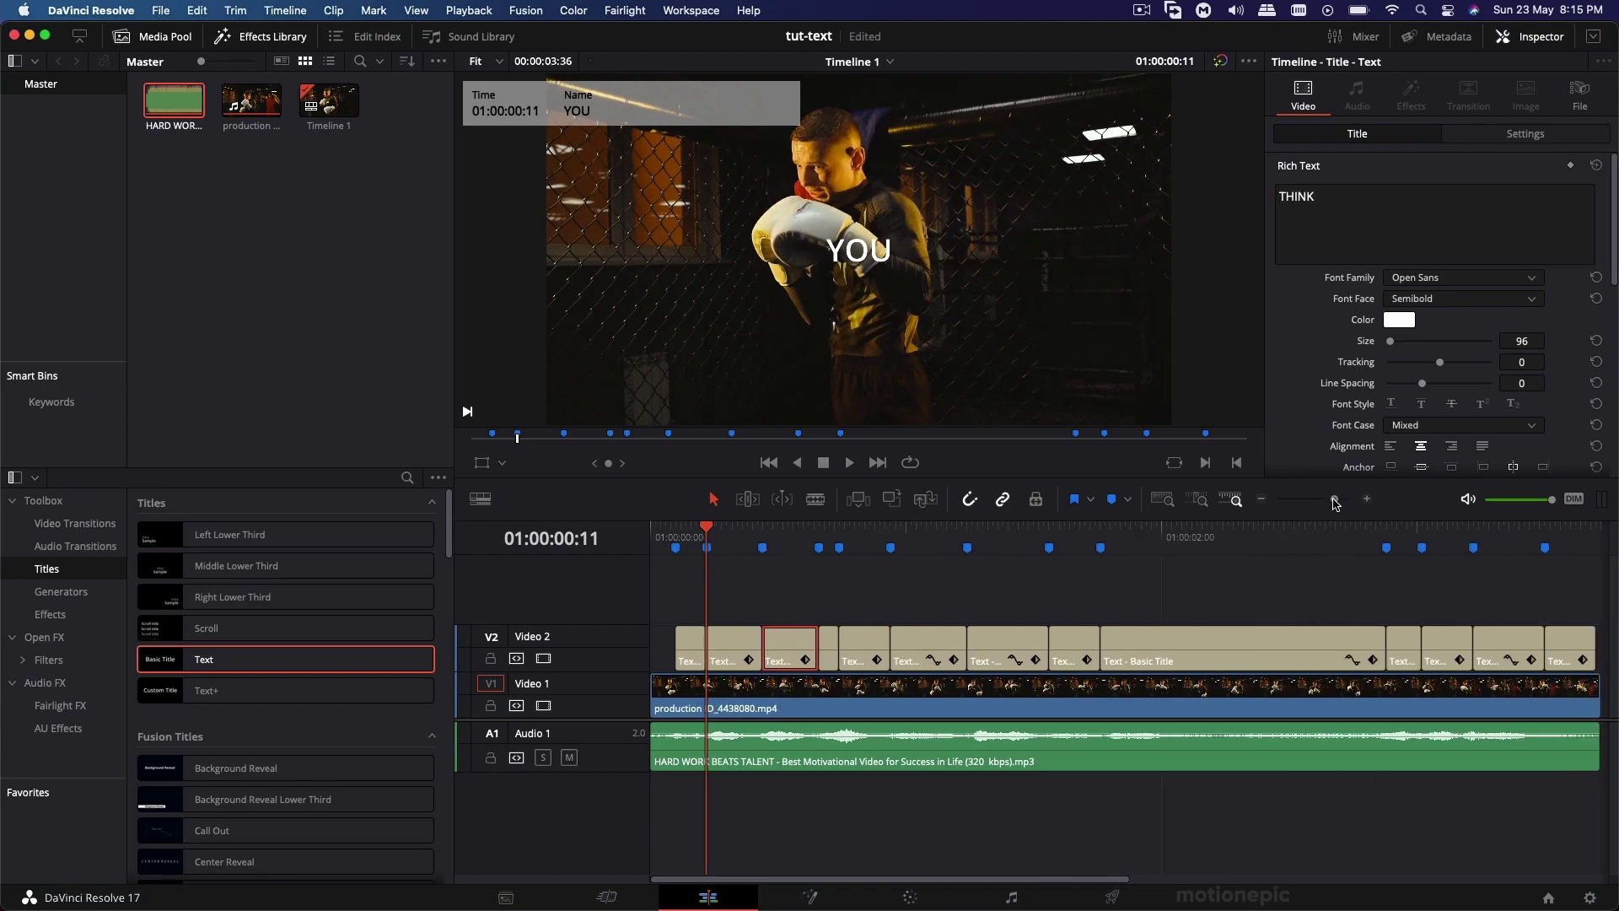
pyautogui.click(820, 546)
pyautogui.click(830, 647)
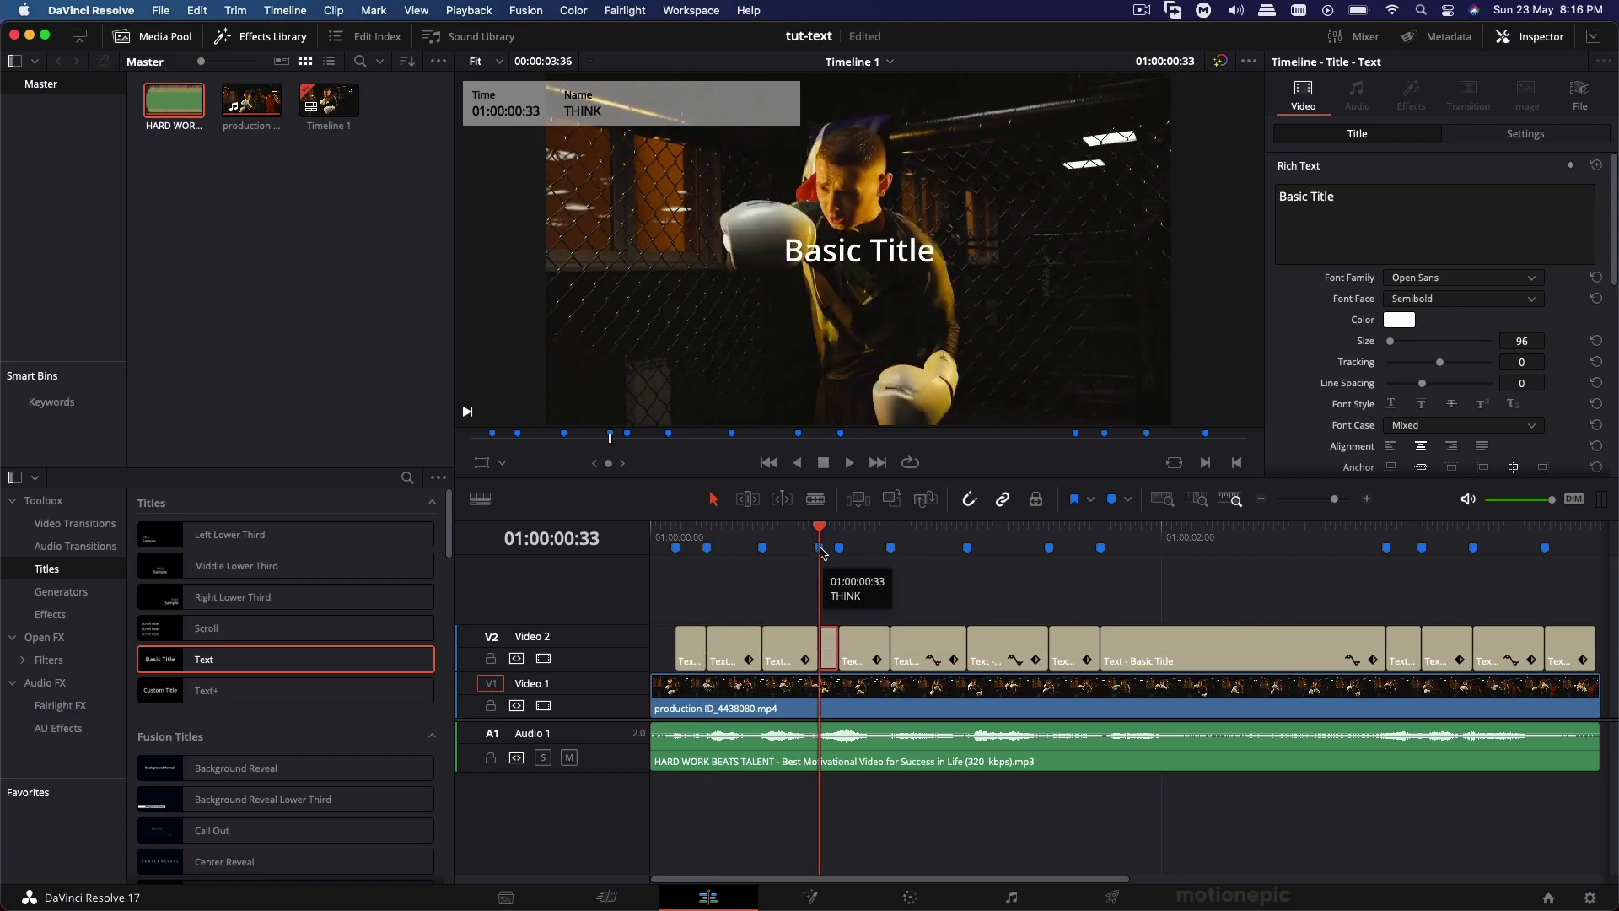
pyautogui.press('Up')
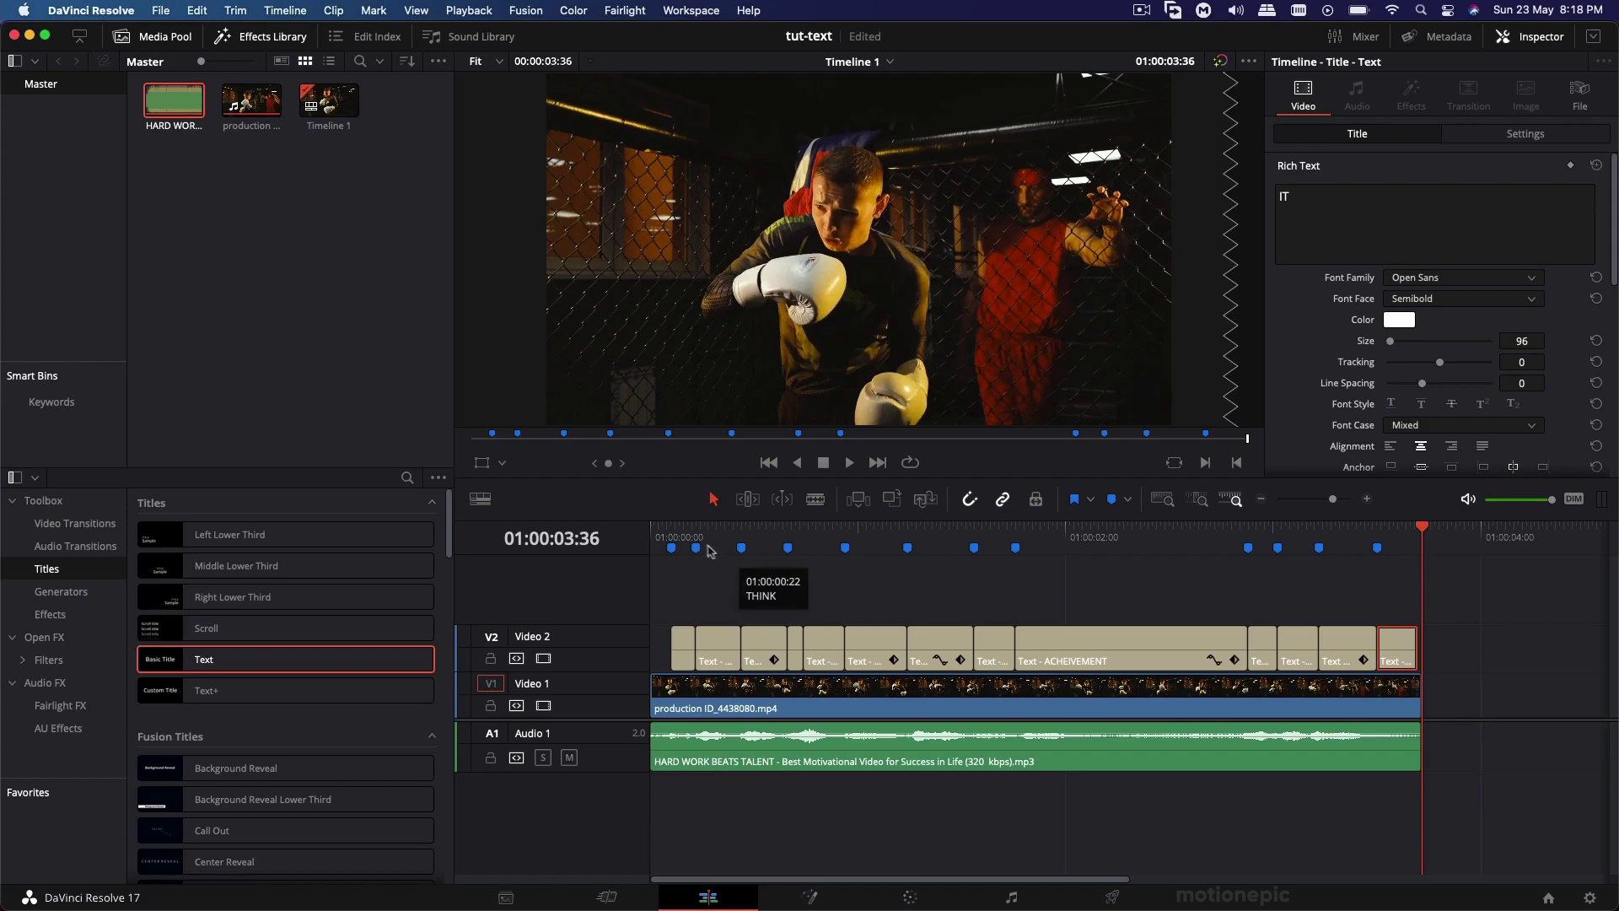
# Step: Play the titled clip from the start, then move the playhead to the YOU title
pyautogui.click(666, 534)
pyautogui.press('space')
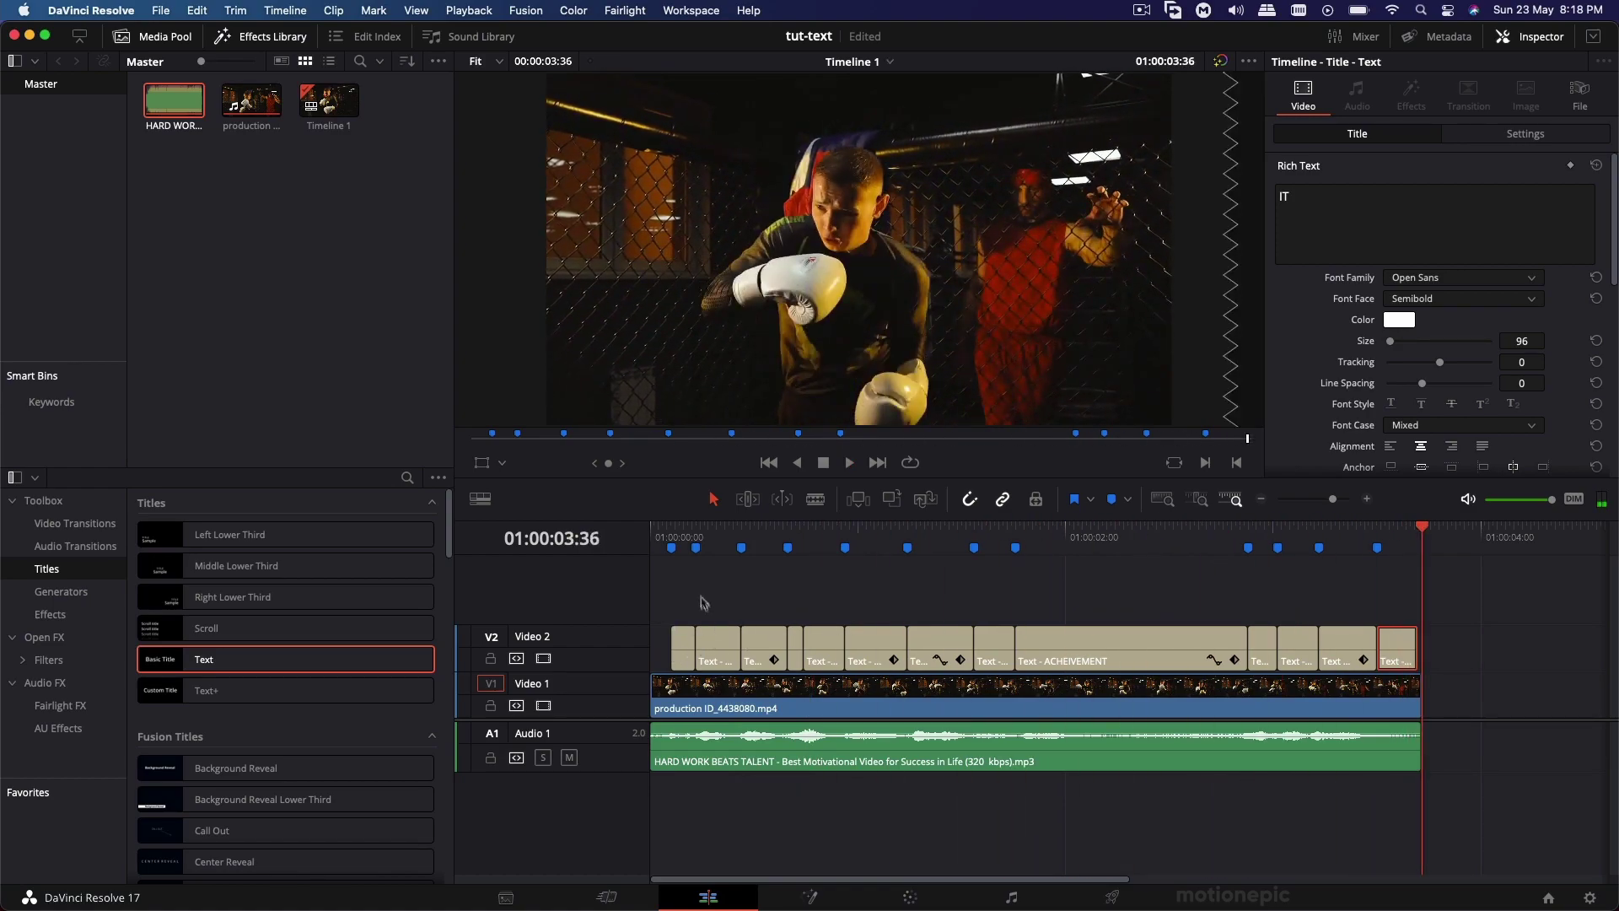
pyautogui.click(697, 539)
# Step: Lift the YOU, THINK, LUCK and IS titles onto new tracks V3–V6, keeping their timing
pyautogui.click(716, 650)
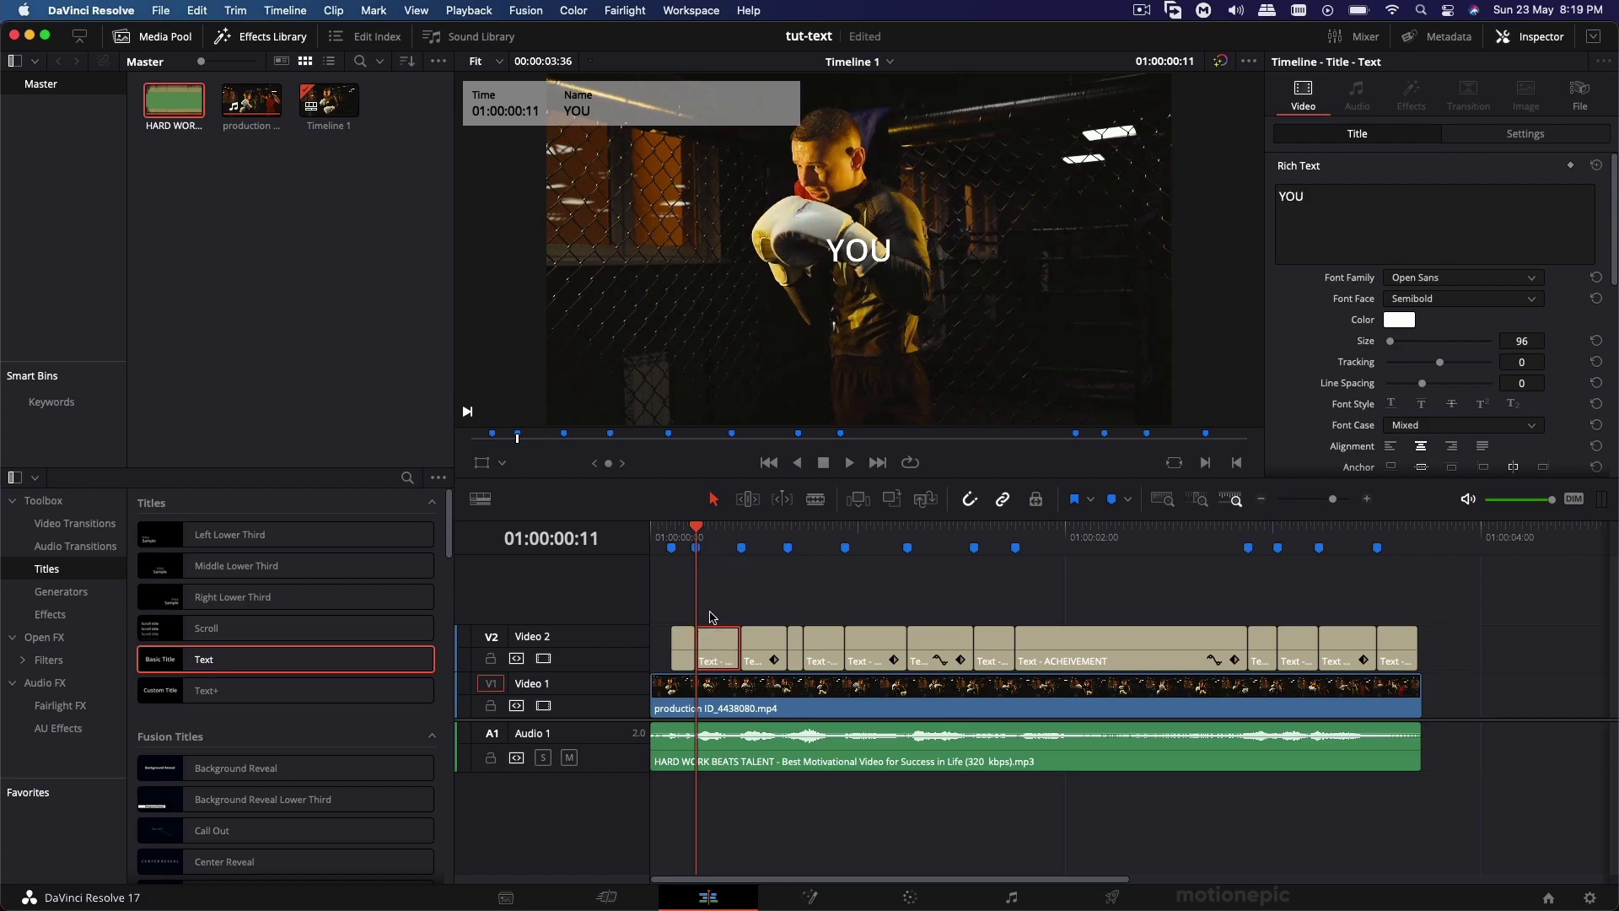
pyautogui.moveTo(714, 656); pyautogui.dragTo(717, 603)
pyautogui.click(761, 649)
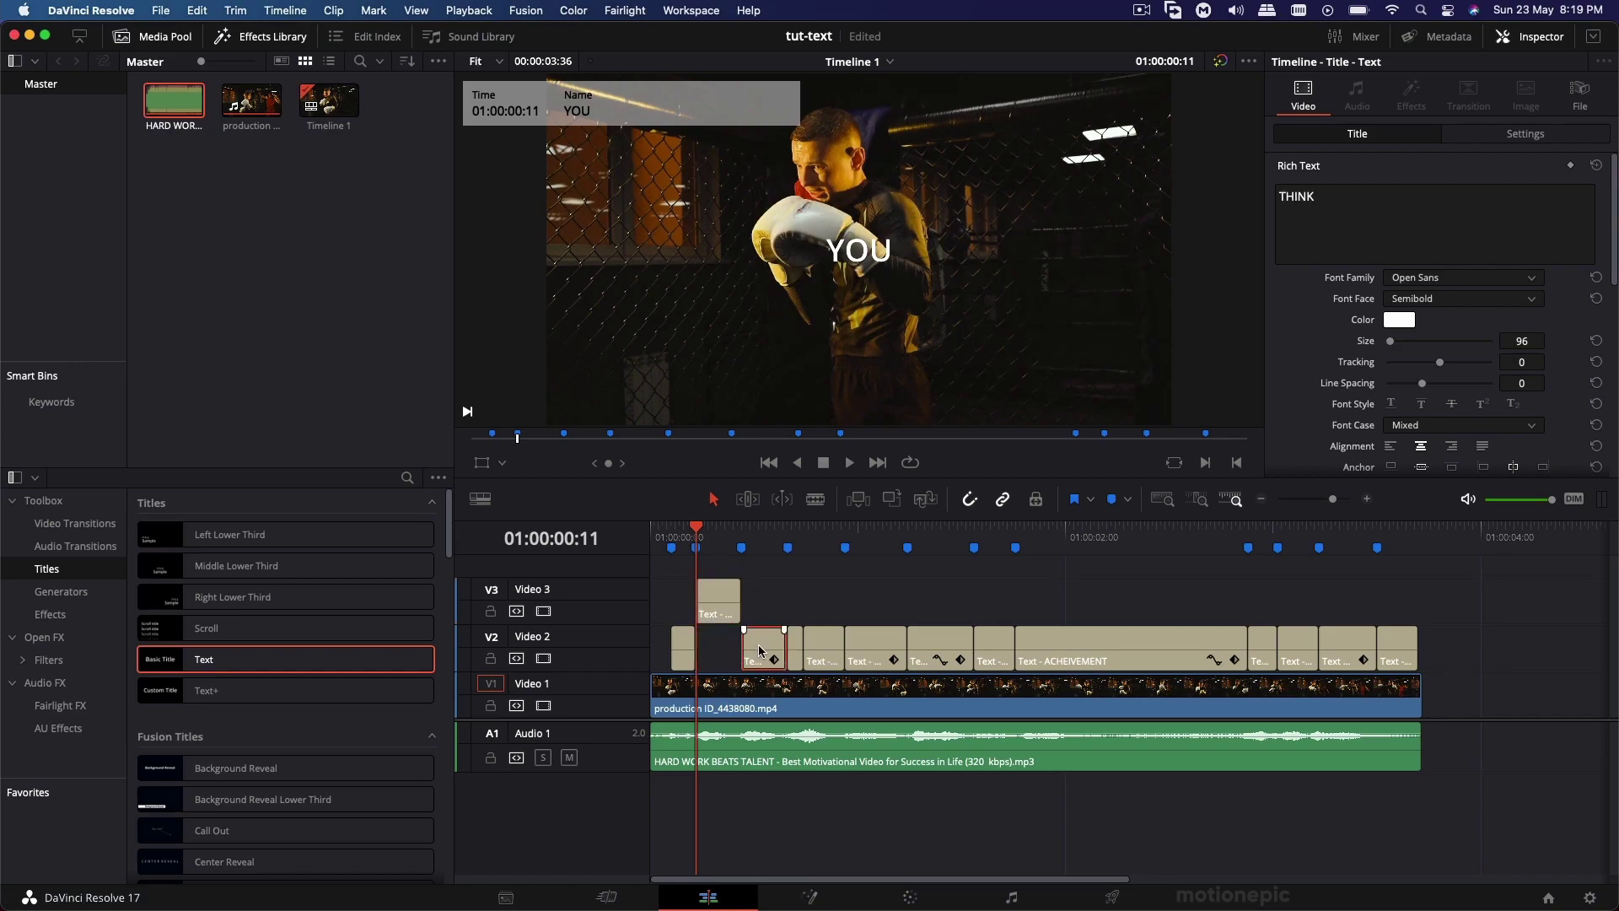
pyautogui.moveTo(758, 656); pyautogui.dragTo(758, 583)
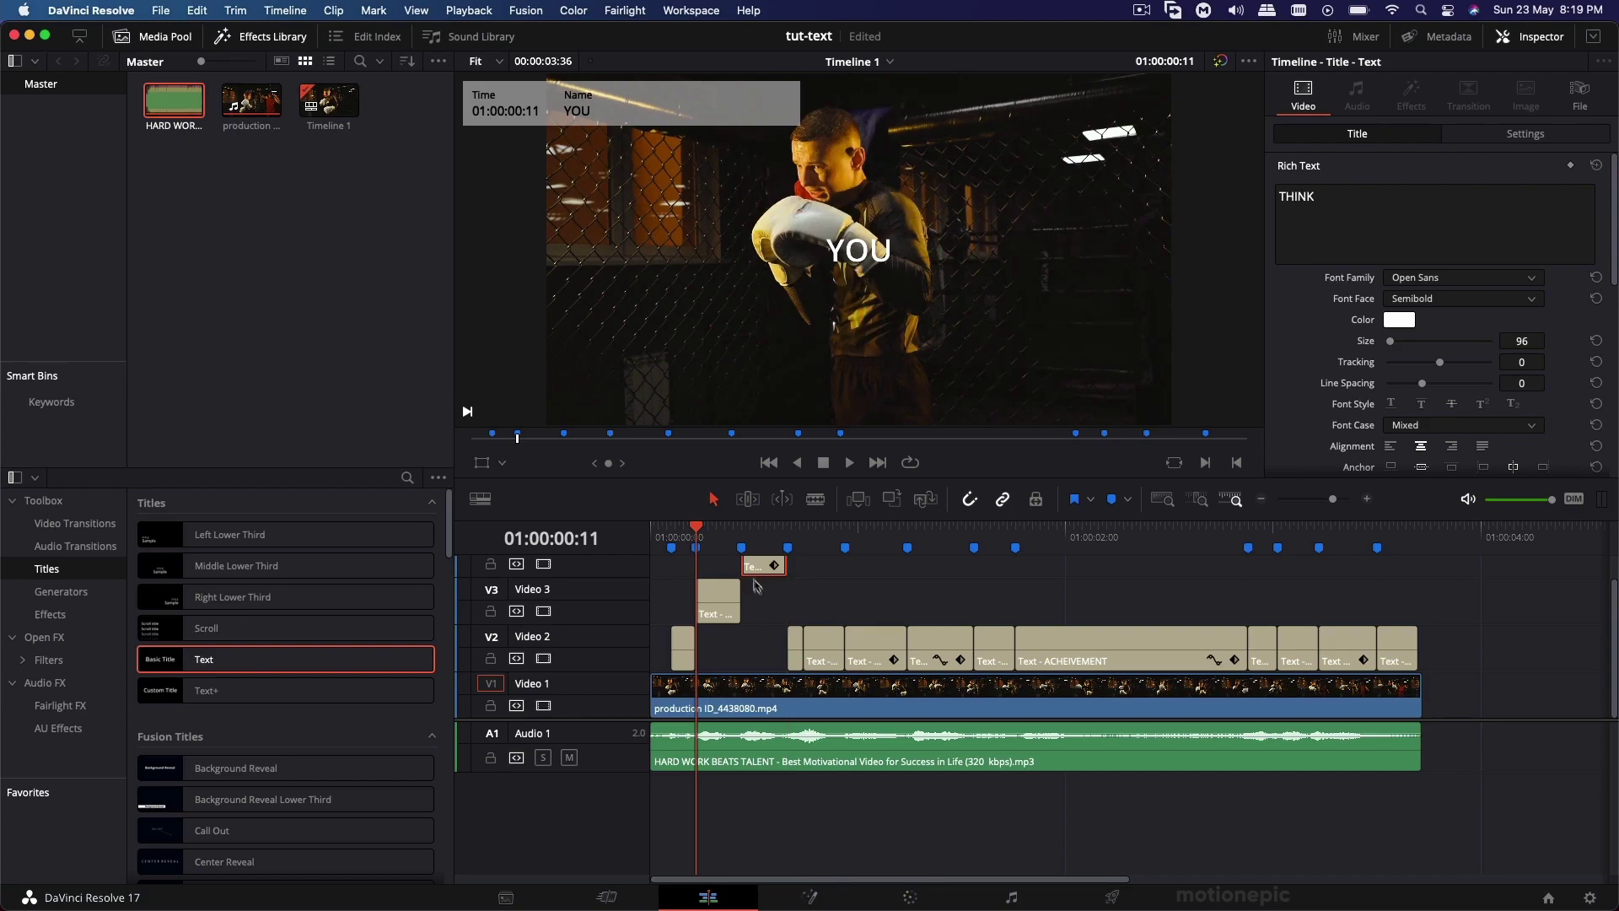
pyautogui.moveTo(795, 647); pyautogui.dragTo(795, 557)
pyautogui.moveTo(823, 713); pyautogui.dragTo(818, 557)
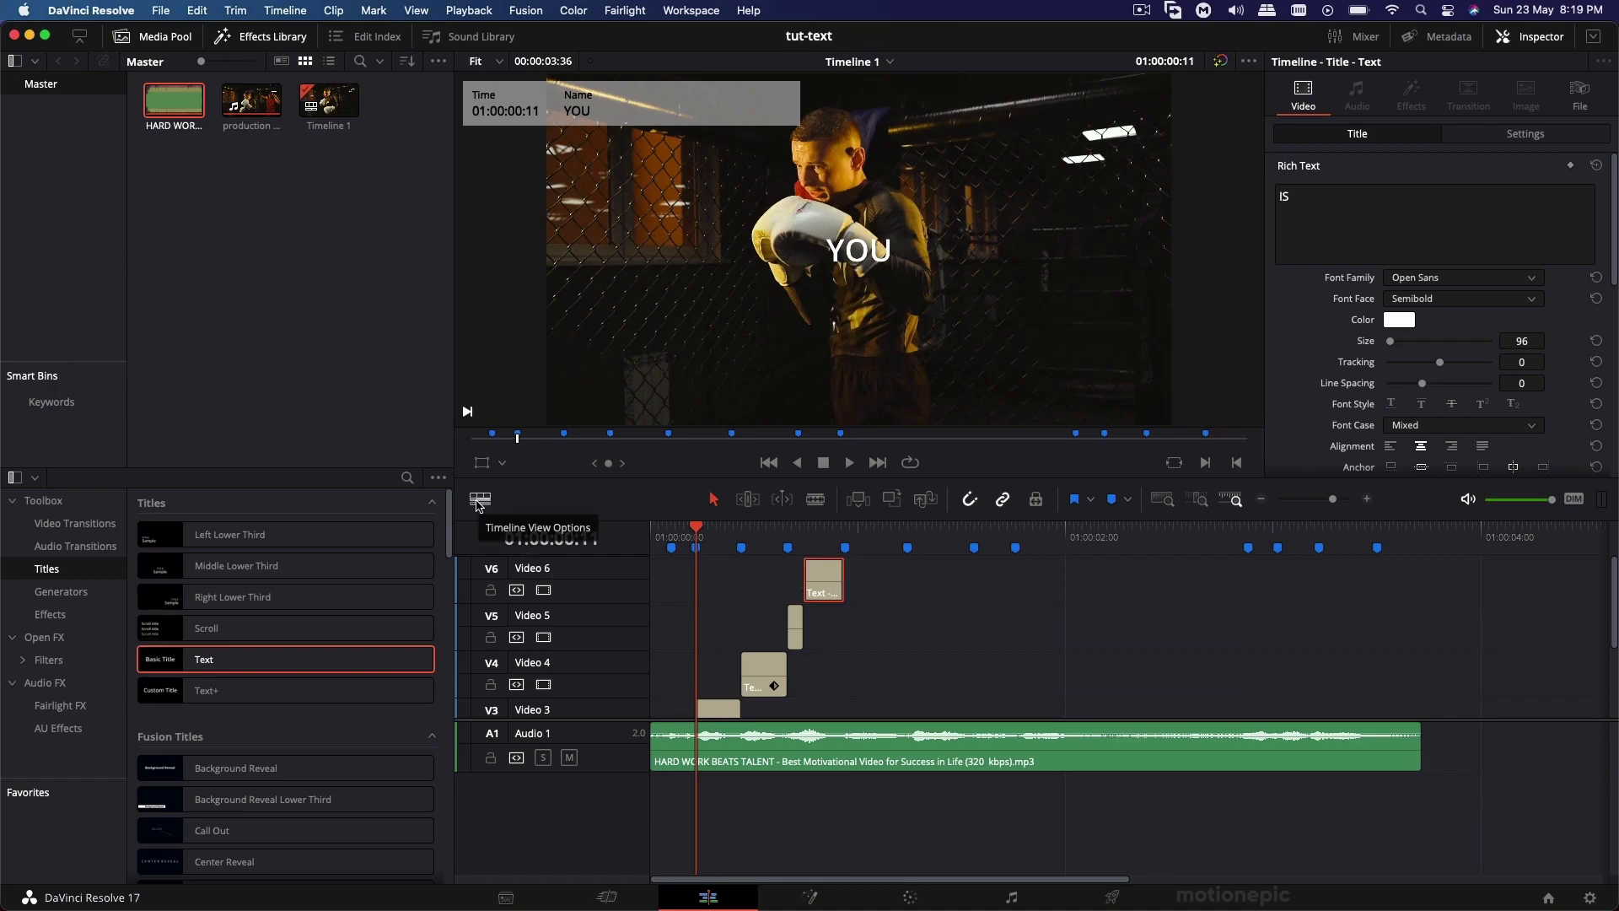
# Step: Lower the Video Track Height in Timeline View Options and enlarge the video track area
pyautogui.click(479, 502)
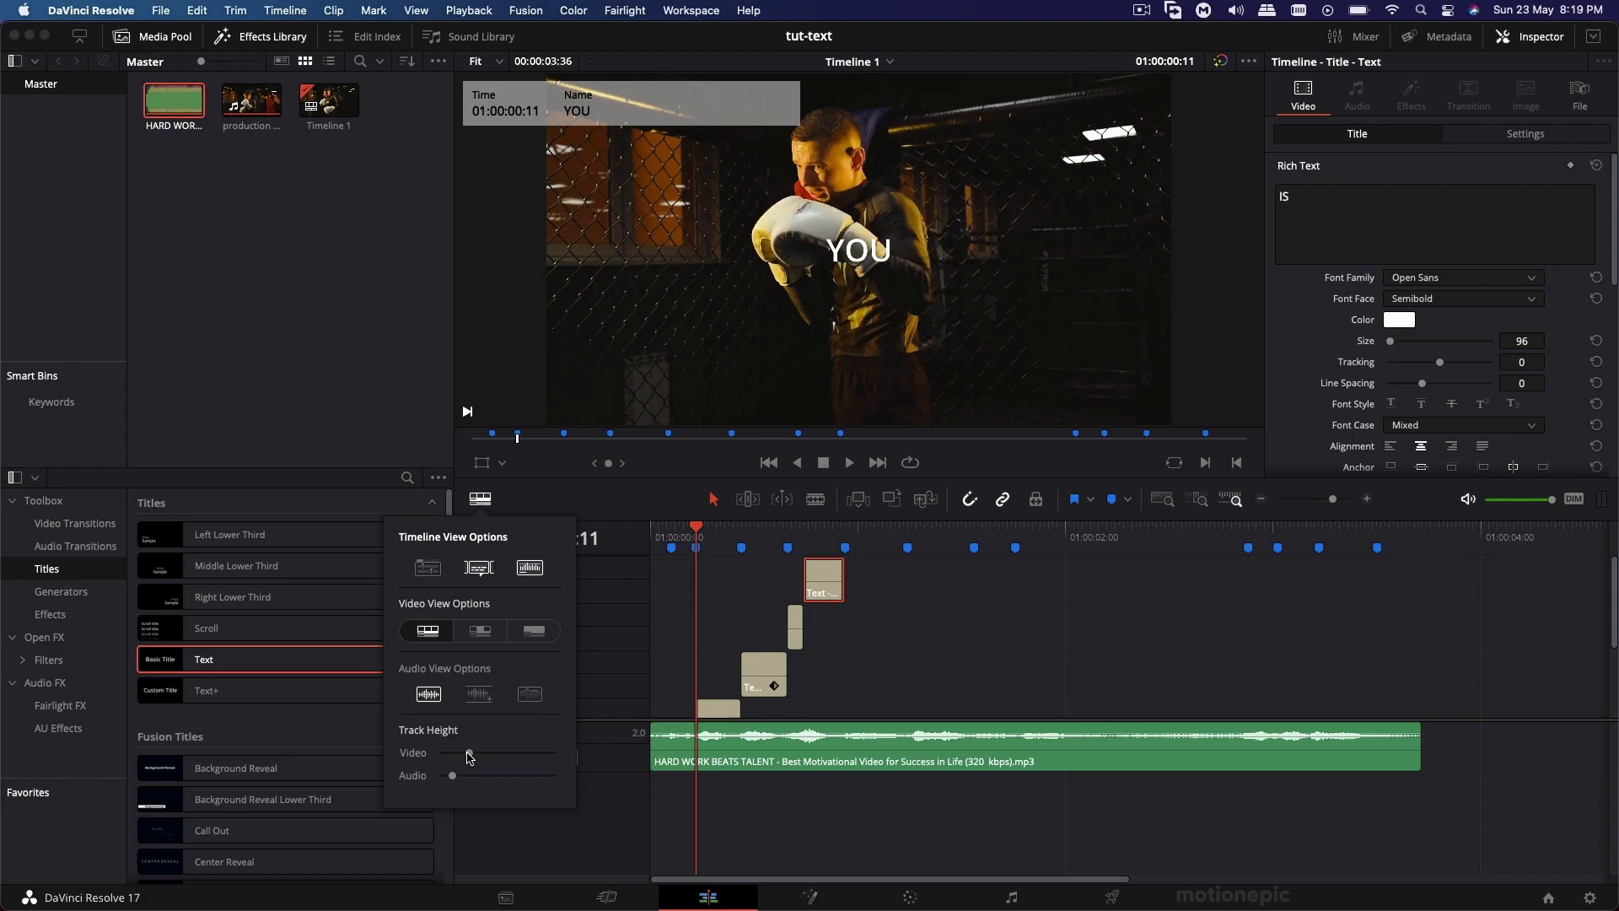
pyautogui.moveTo(469, 755); pyautogui.dragTo(431, 757)
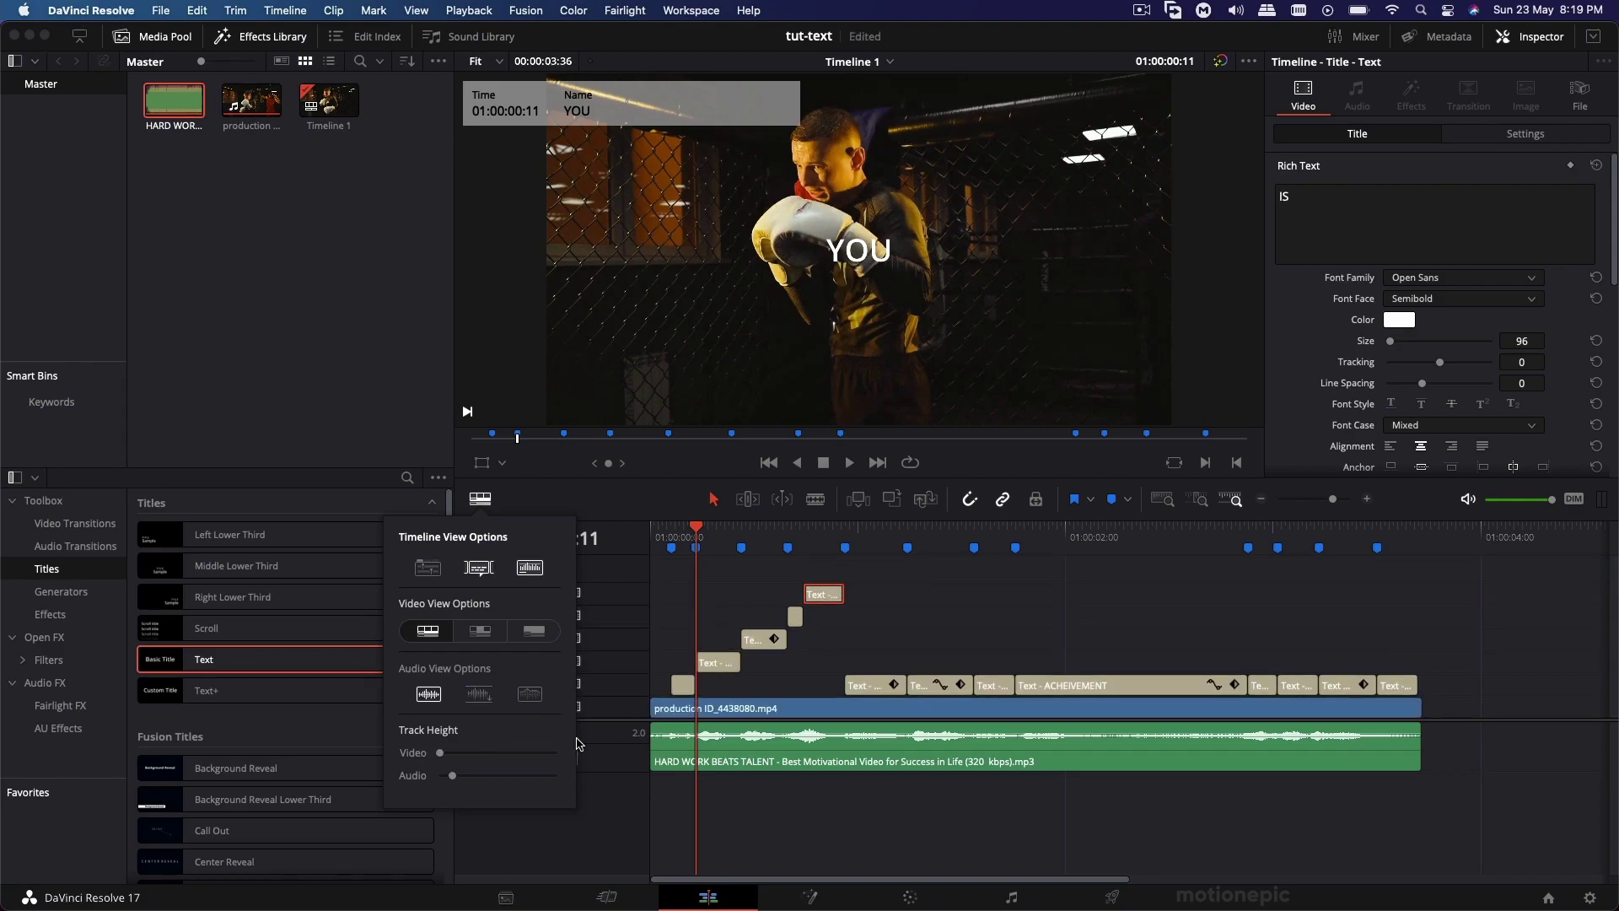
pyautogui.click(614, 721)
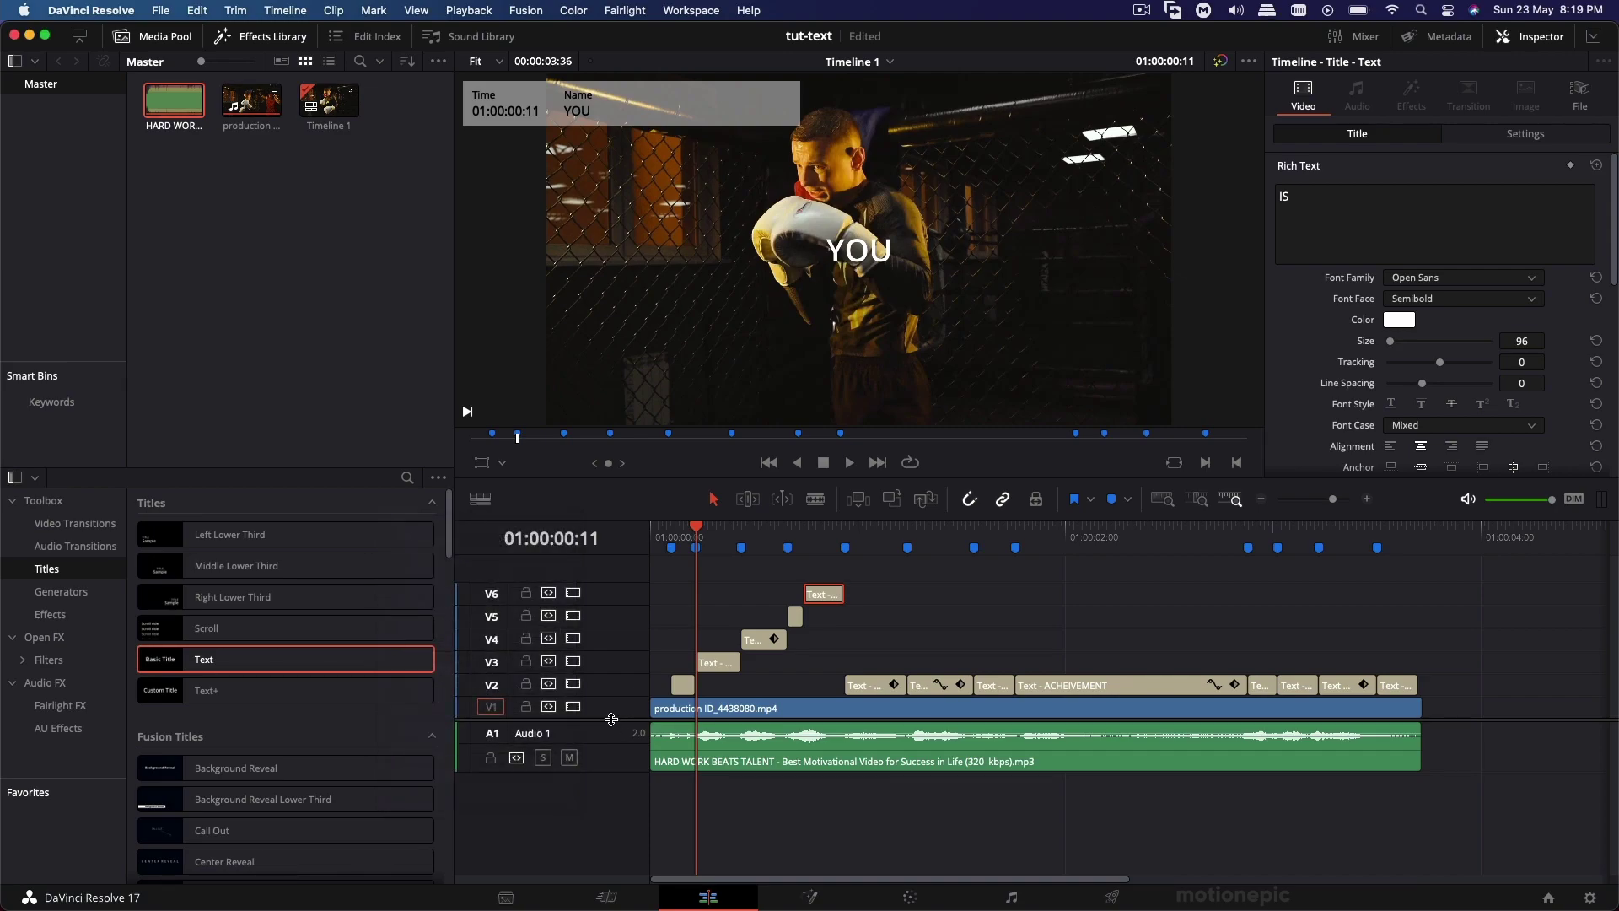
pyautogui.moveTo(611, 719); pyautogui.dragTo(616, 820)
# Step: Lift the remaining titles, INVOLVED through NEVER, MAKE and IT, onto new tracks V7–V14
pyautogui.moveTo(867, 800); pyautogui.dragTo(869, 685)
pyautogui.moveTo(932, 794); pyautogui.dragTo(933, 657)
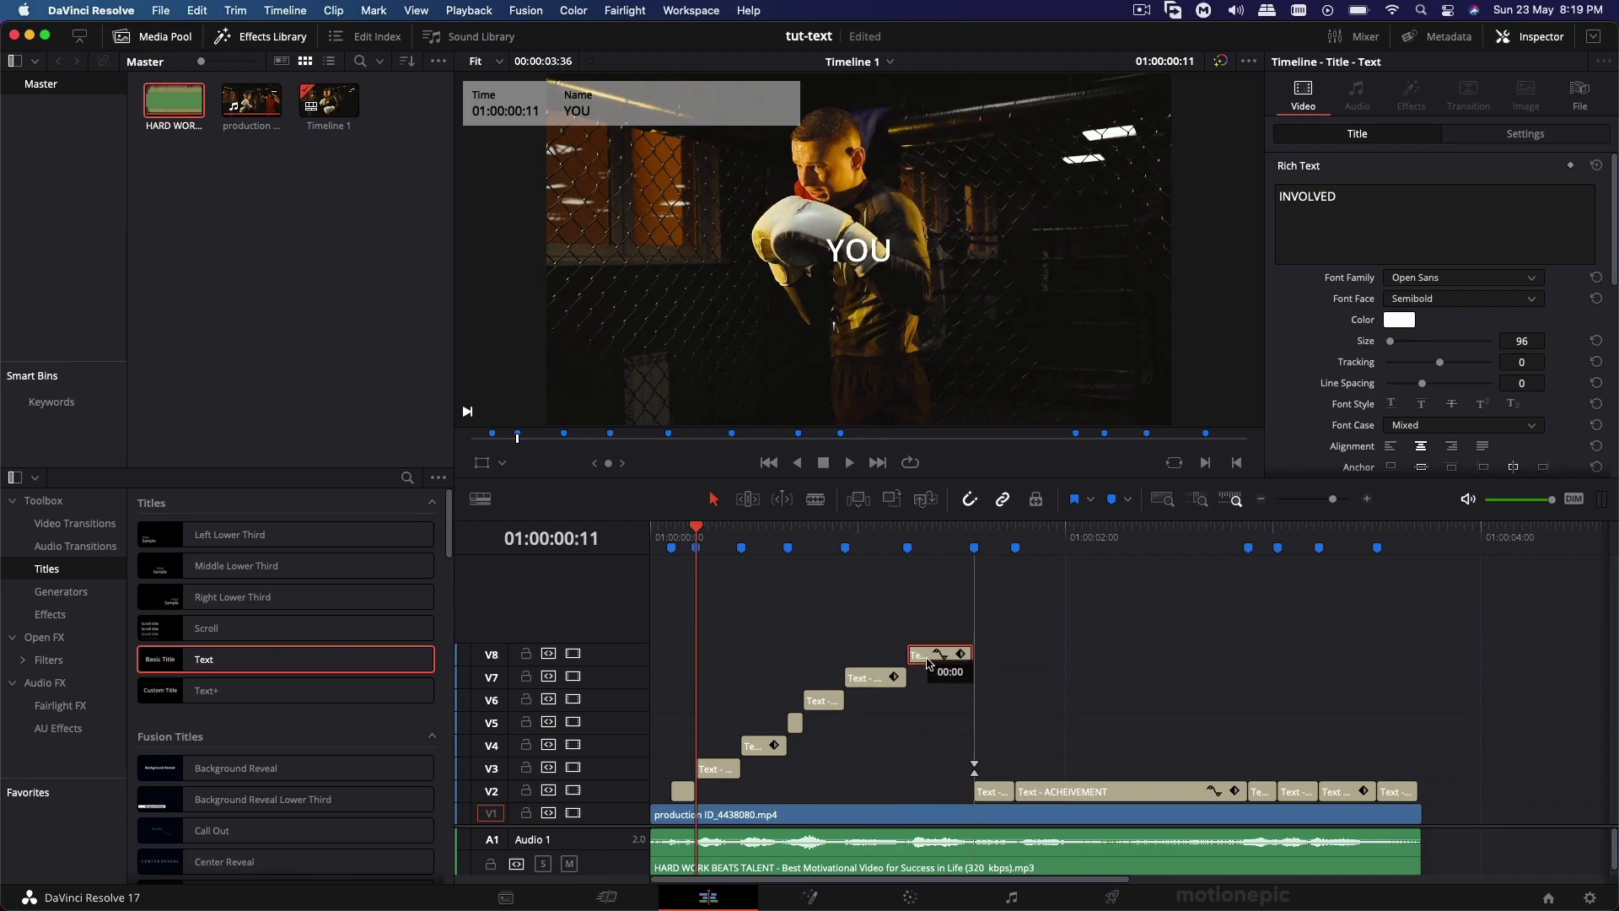
pyautogui.moveTo(991, 793); pyautogui.dragTo(992, 632)
pyautogui.moveTo(1062, 793); pyautogui.dragTo(1062, 609)
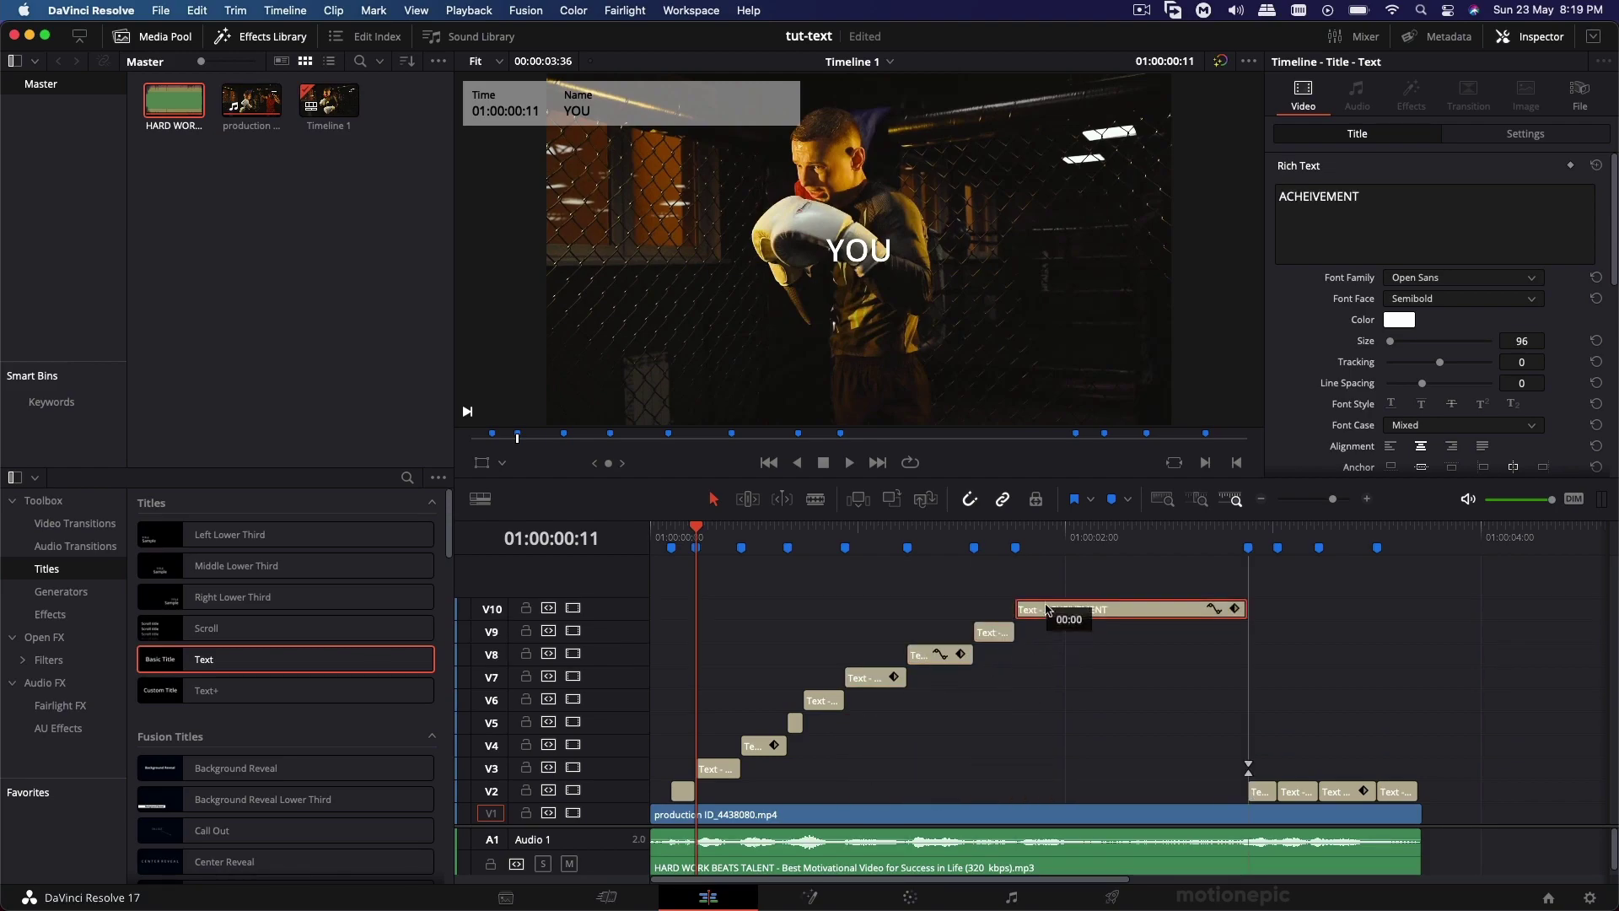
pyautogui.moveTo(1258, 788); pyautogui.dragTo(1259, 586)
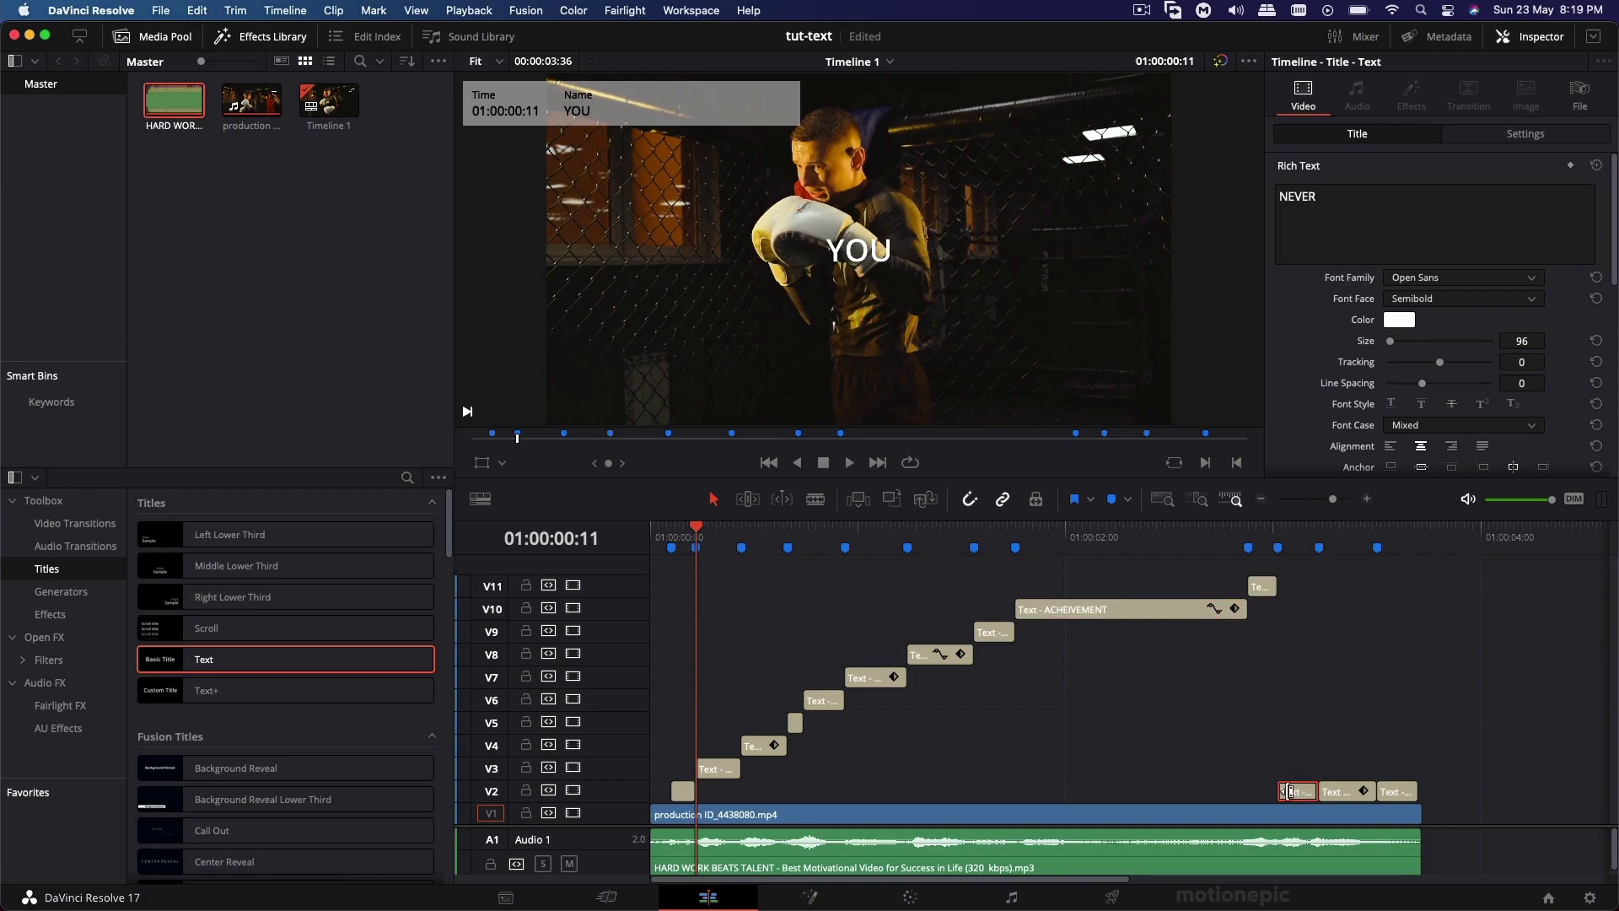
pyautogui.moveTo(1299, 791); pyautogui.dragTo(1302, 590)
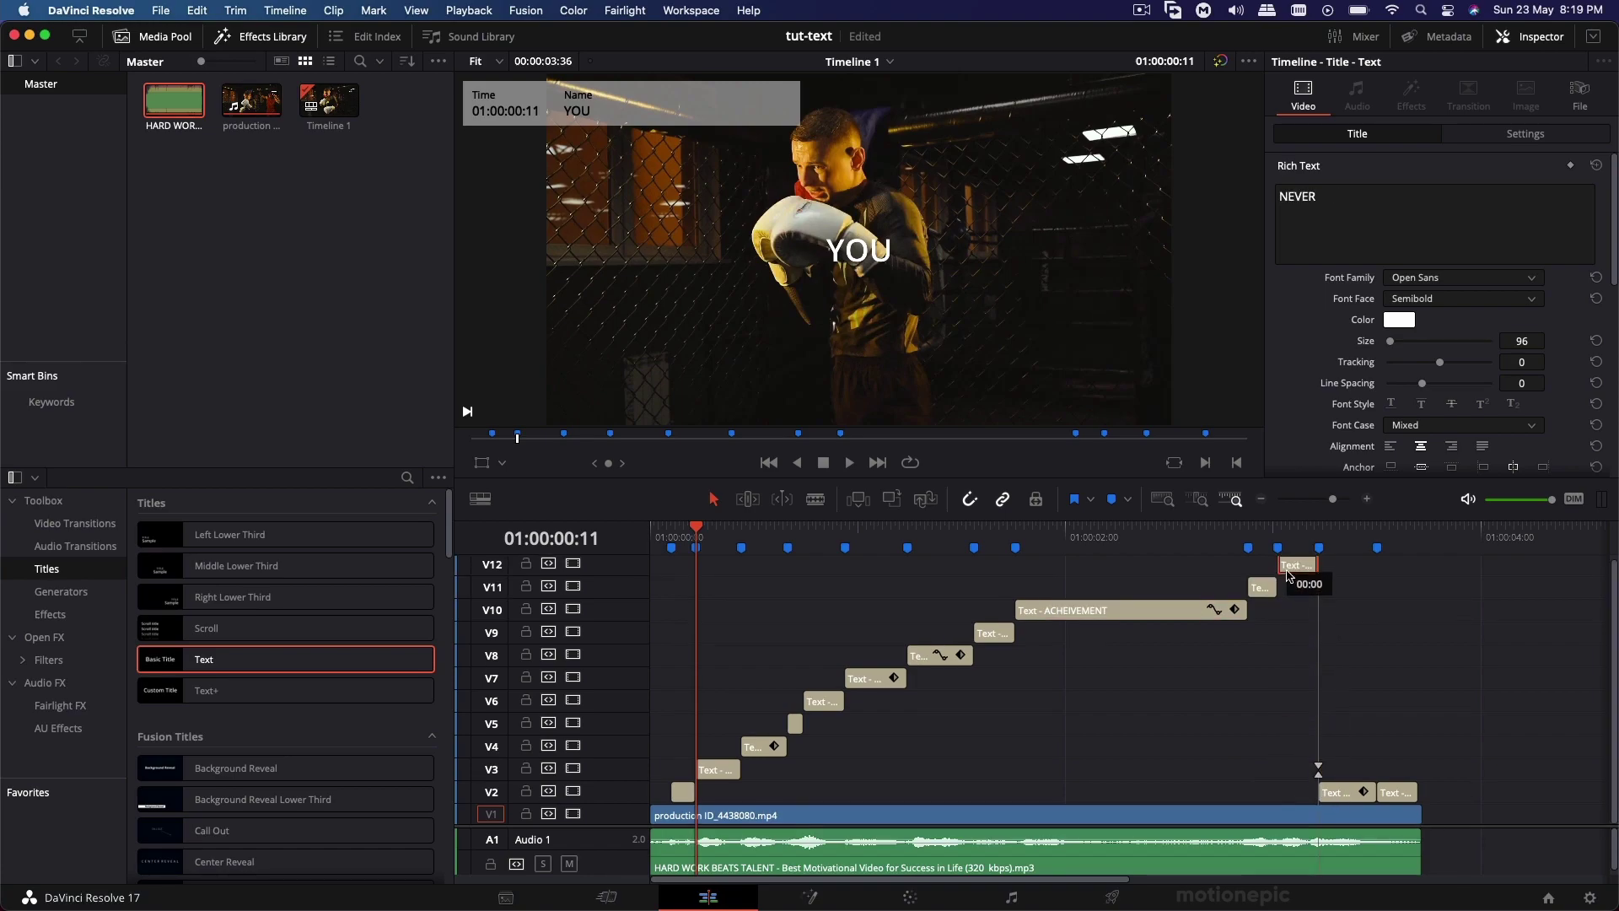
pyautogui.moveTo(1347, 791); pyautogui.dragTo(1348, 563)
pyautogui.click(1398, 811)
pyautogui.moveTo(1398, 812); pyautogui.dragTo(1398, 563)
pyautogui.scroll(-1, 759, 765)
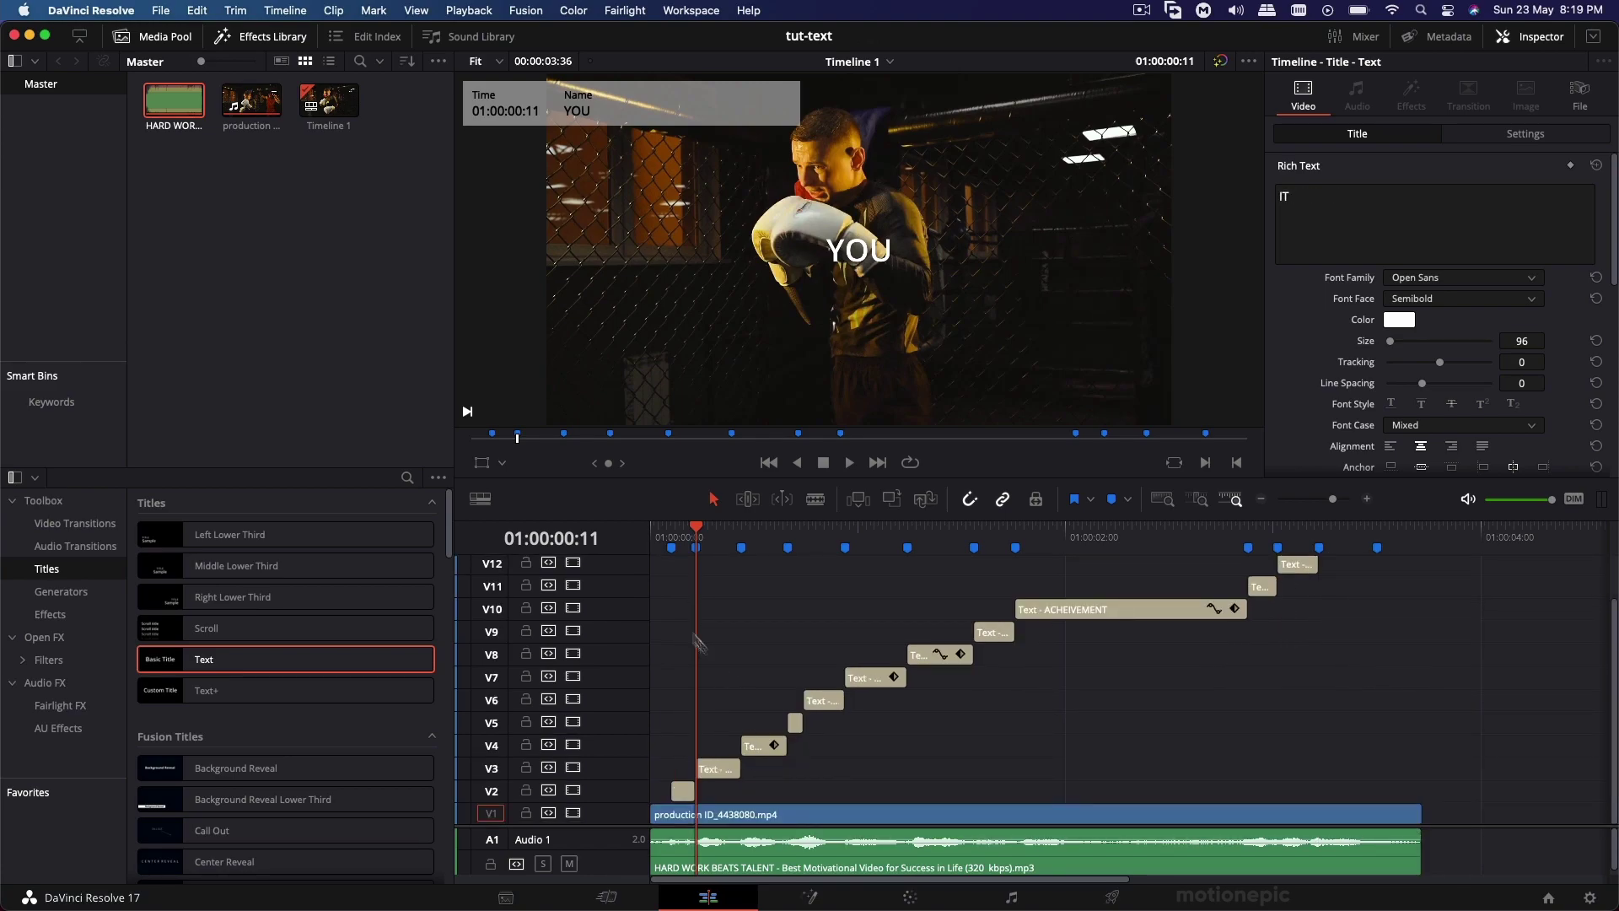
# Step: Play the word sequence back from the IF title to check its timing
pyautogui.click(672, 530)
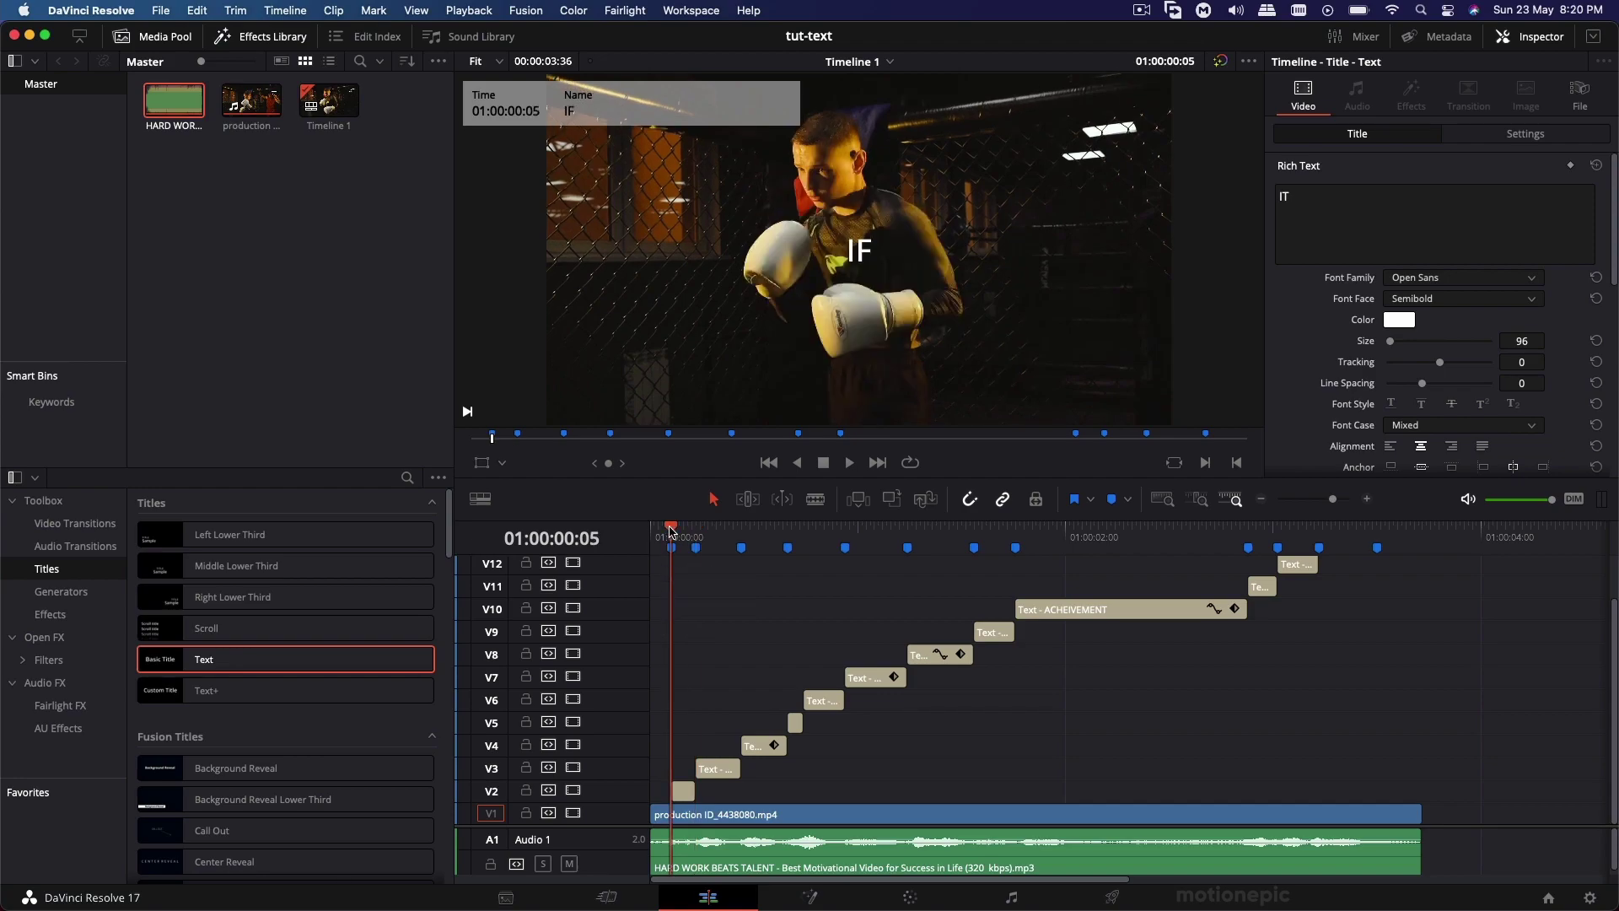
pyautogui.press('space')
pyautogui.press('space')
pyautogui.click(672, 529)
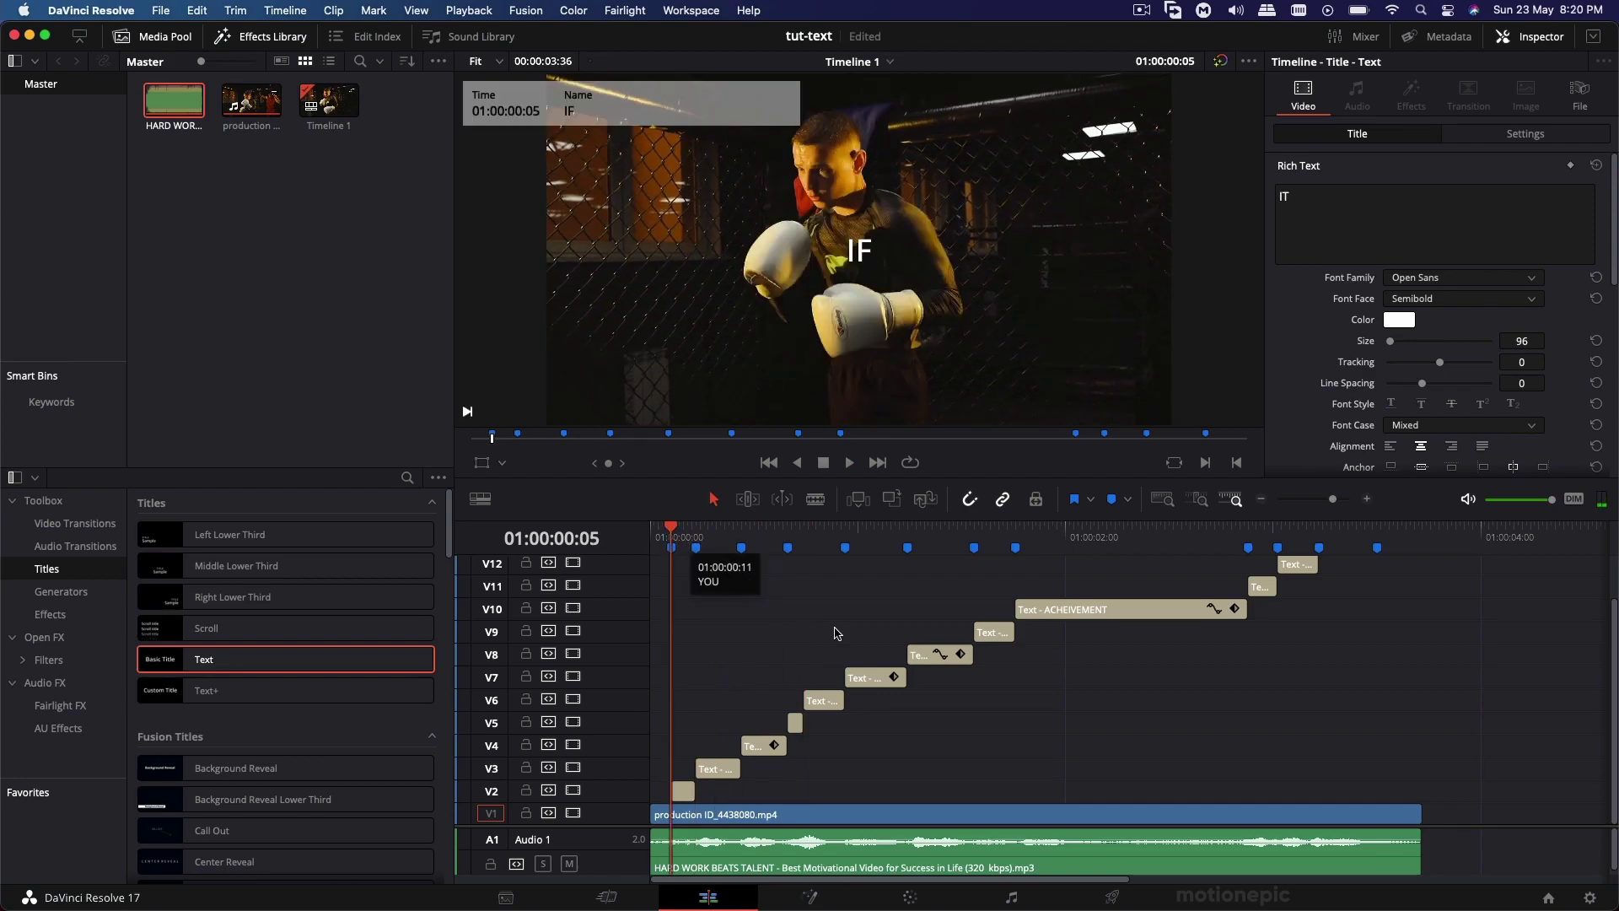
pyautogui.click(682, 795)
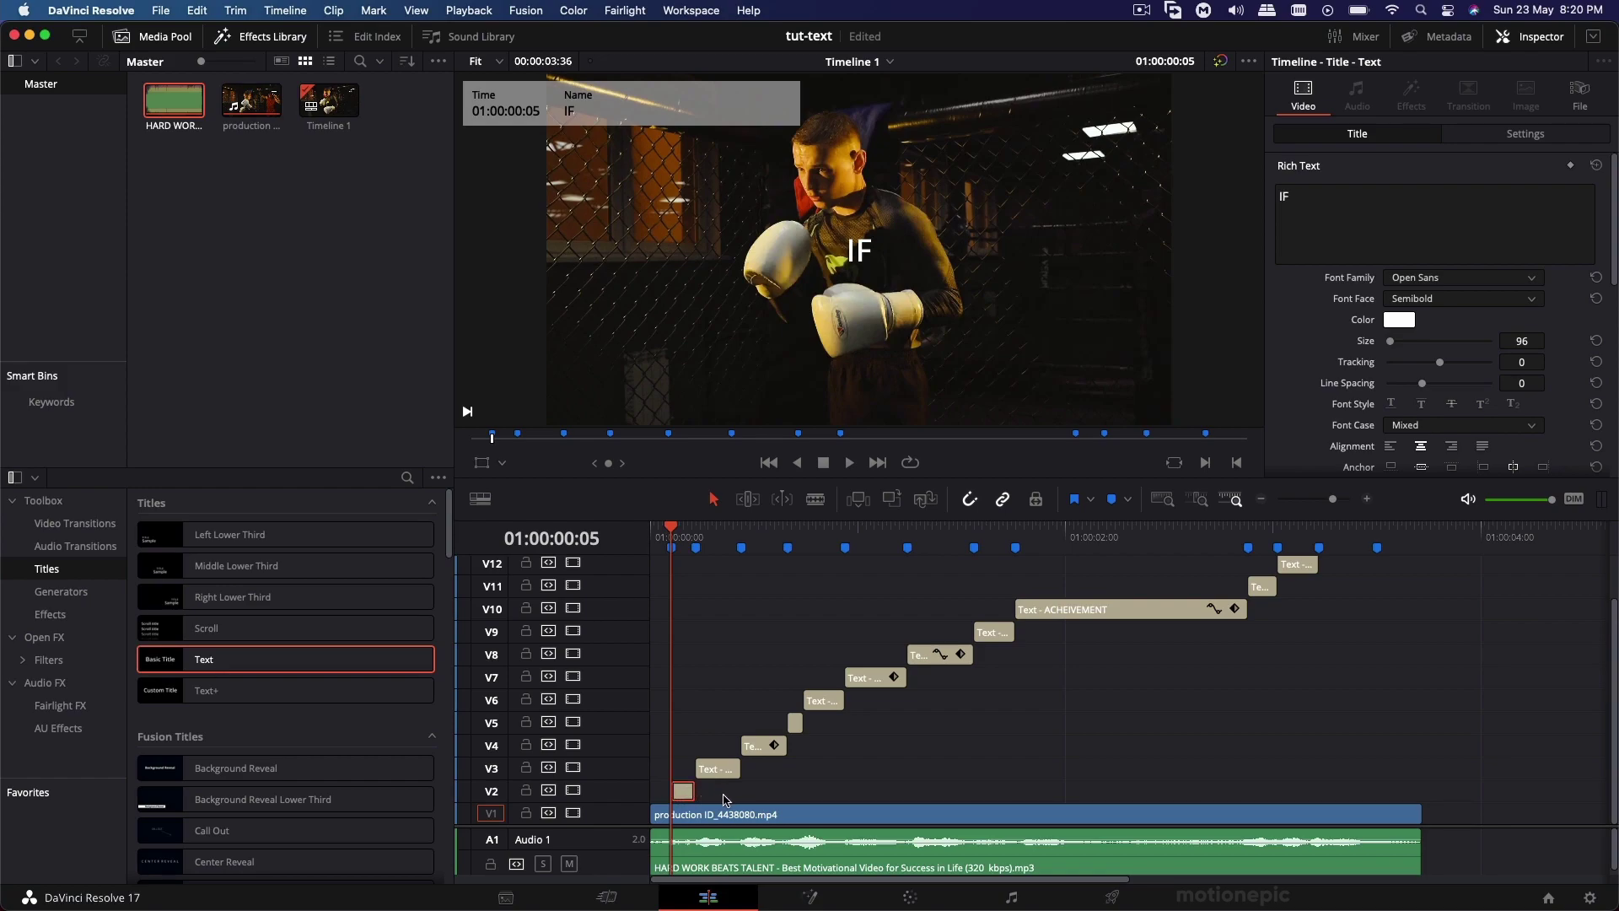
pyautogui.press('space')
pyautogui.press('space')
pyautogui.click(672, 532)
# Step: Extend the IF, YOU, THINK, LUCK and IS titles to the end of the boxing clip
pyautogui.moveTo(687, 801); pyautogui.dragTo(1416, 792)
pyautogui.moveTo(742, 777); pyautogui.dragTo(1421, 787)
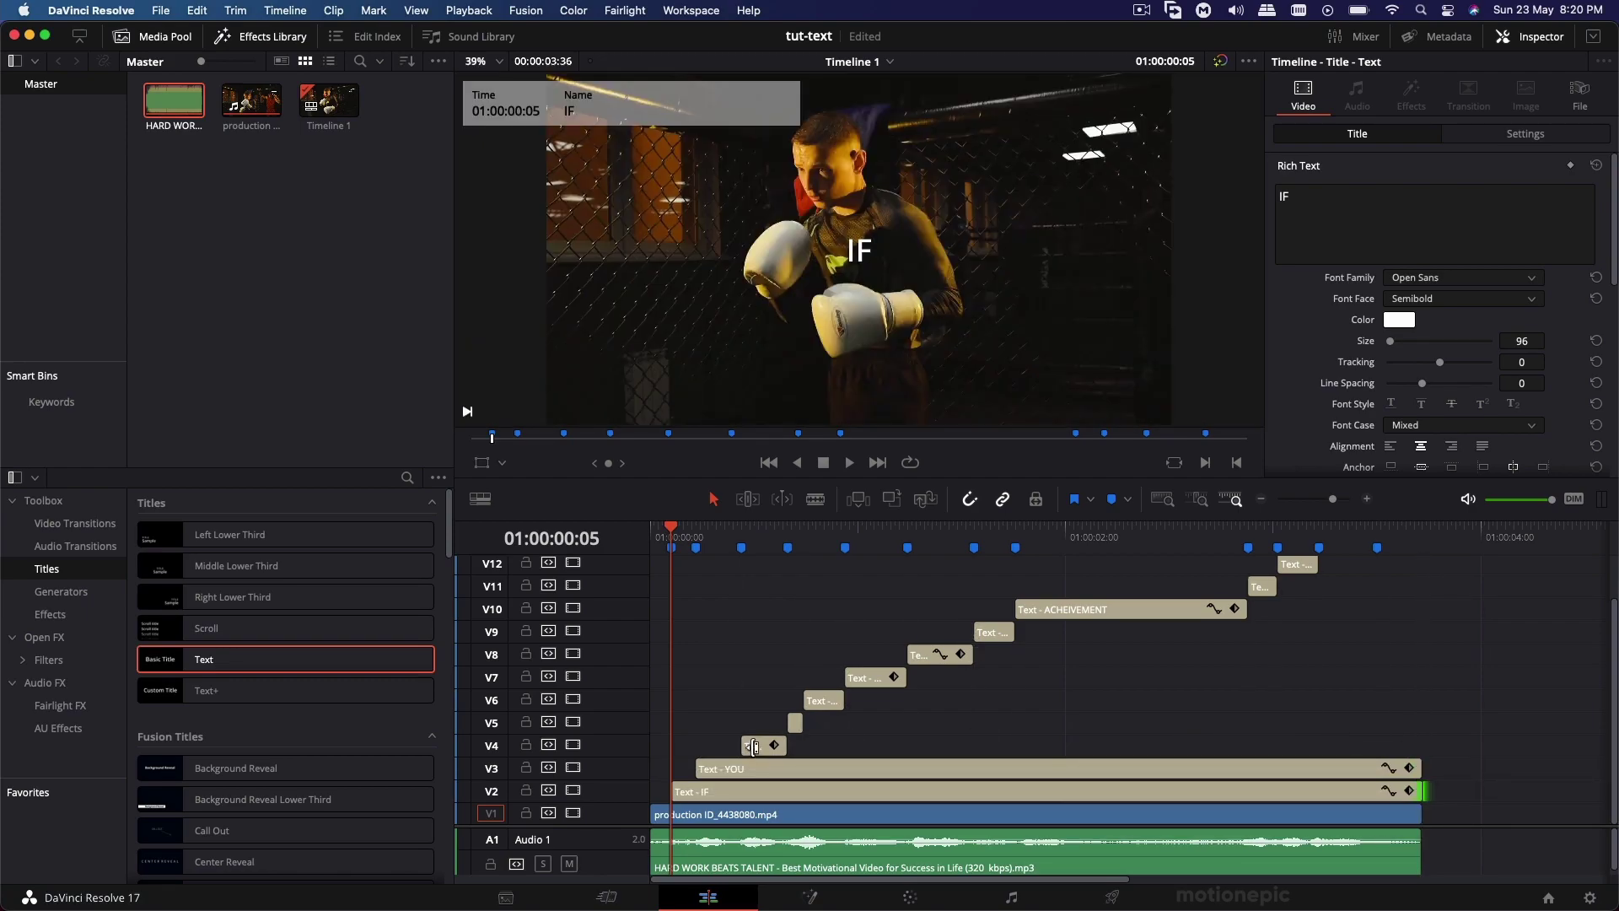
pyautogui.moveTo(785, 746); pyautogui.dragTo(1419, 757)
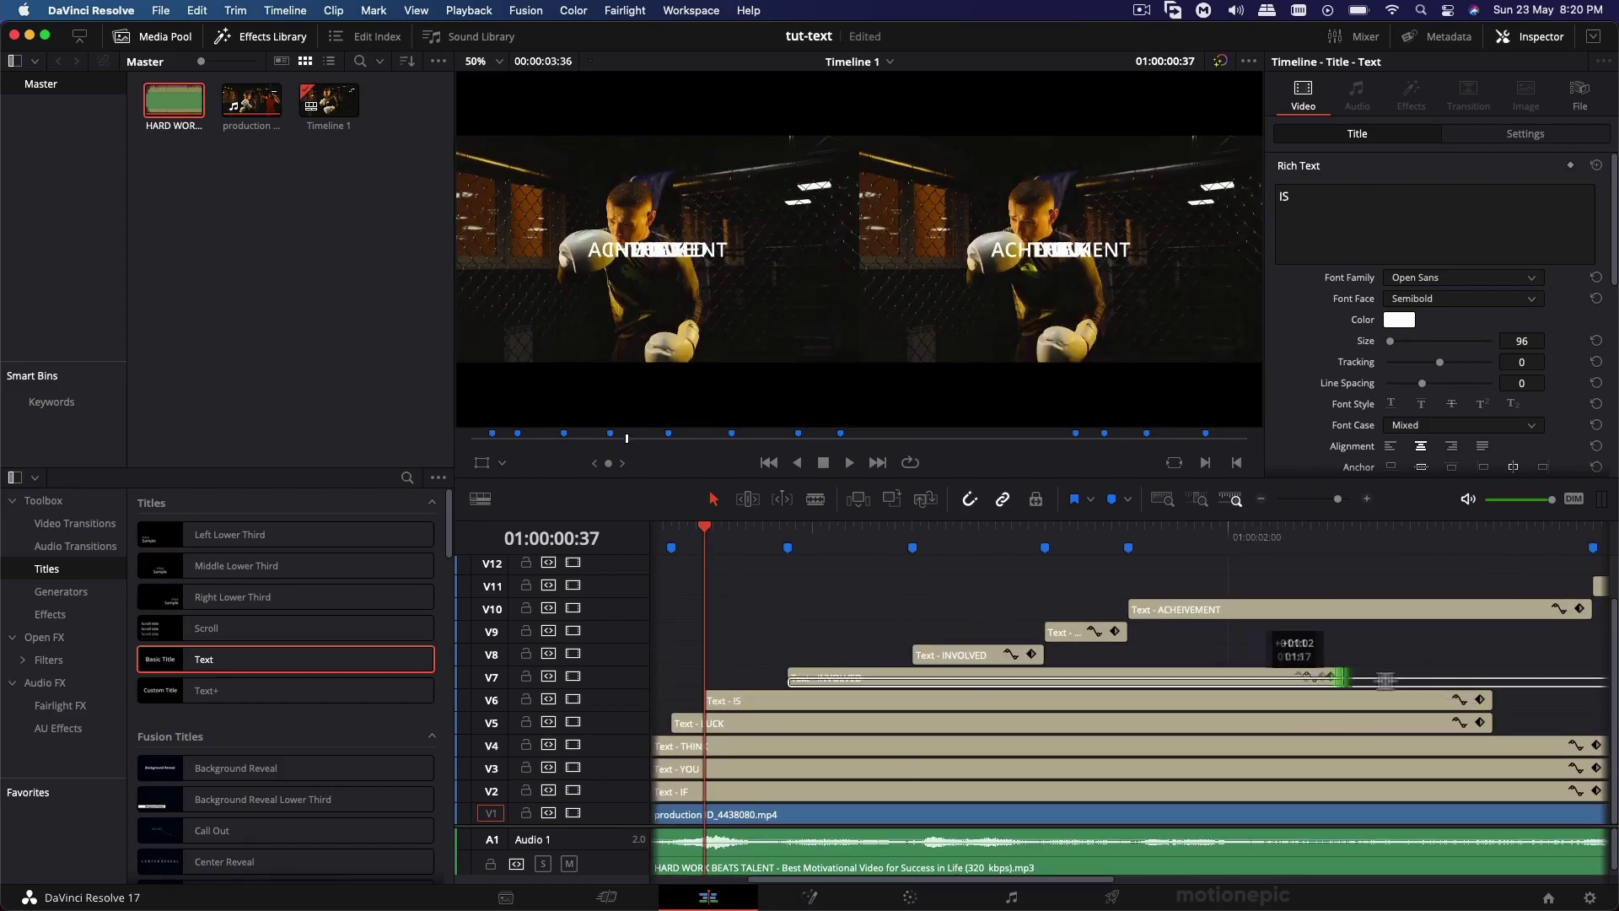
pyautogui.moveTo(1337, 723); pyautogui.dragTo(1421, 723)
pyautogui.moveTo(1197, 700); pyautogui.dragTo(1421, 700)
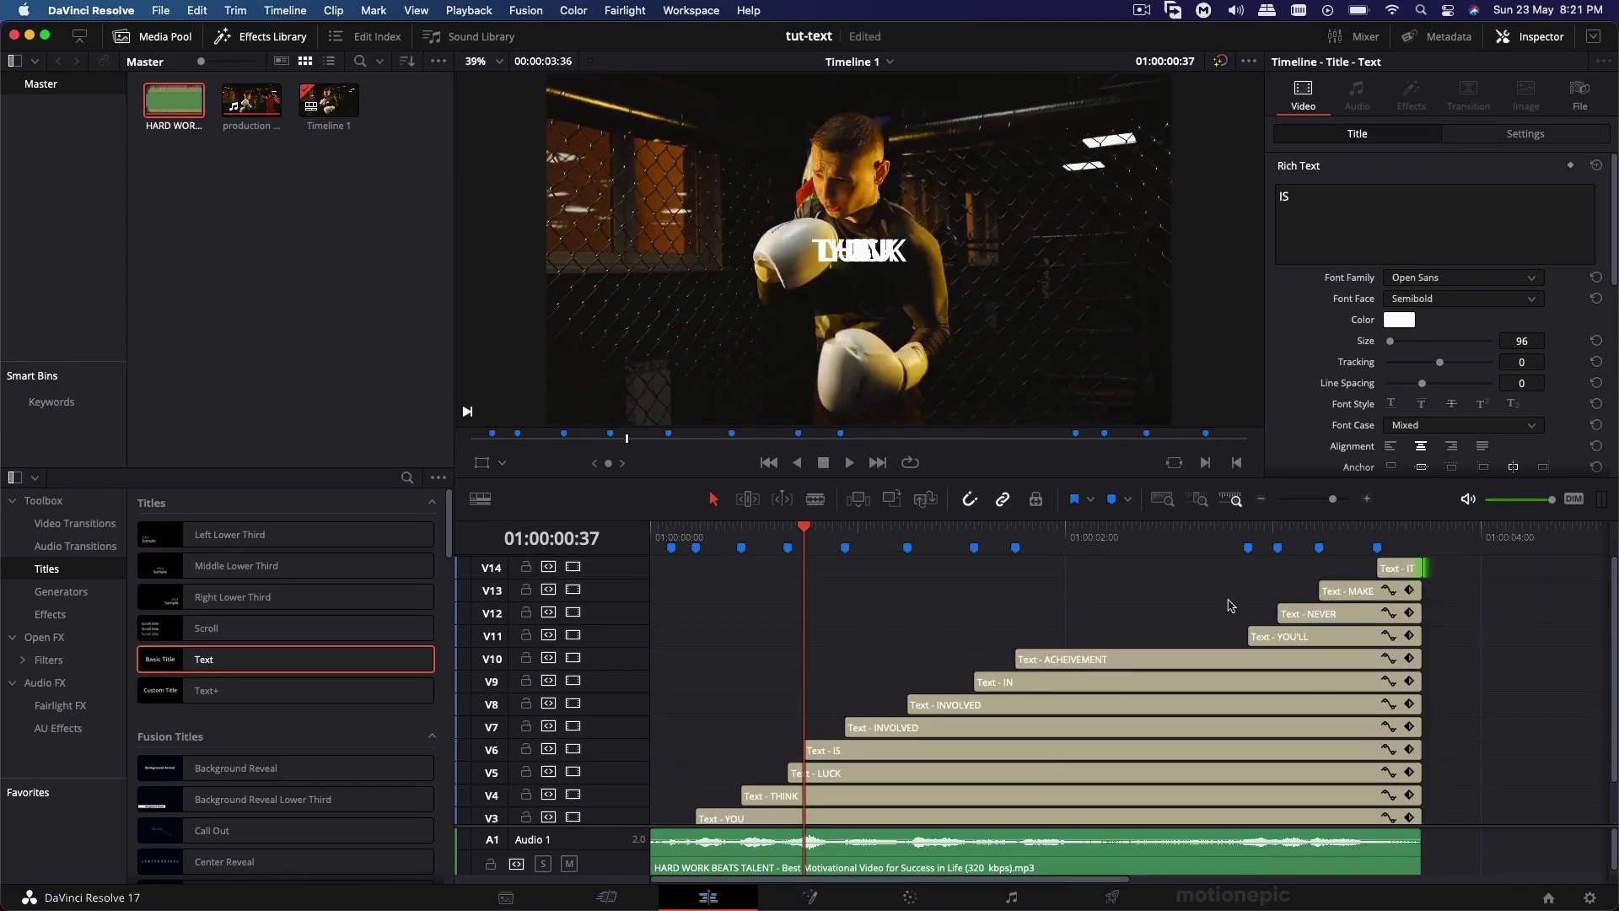
pyautogui.scroll(2, 974, 604)
# Step: Set the IF title's Transform Position to X -757, Y 251 in the upper-left
pyautogui.scroll(-1, 976, 602)
pyautogui.scroll(1, 1207, 664)
pyautogui.scroll(-1, 799, 696)
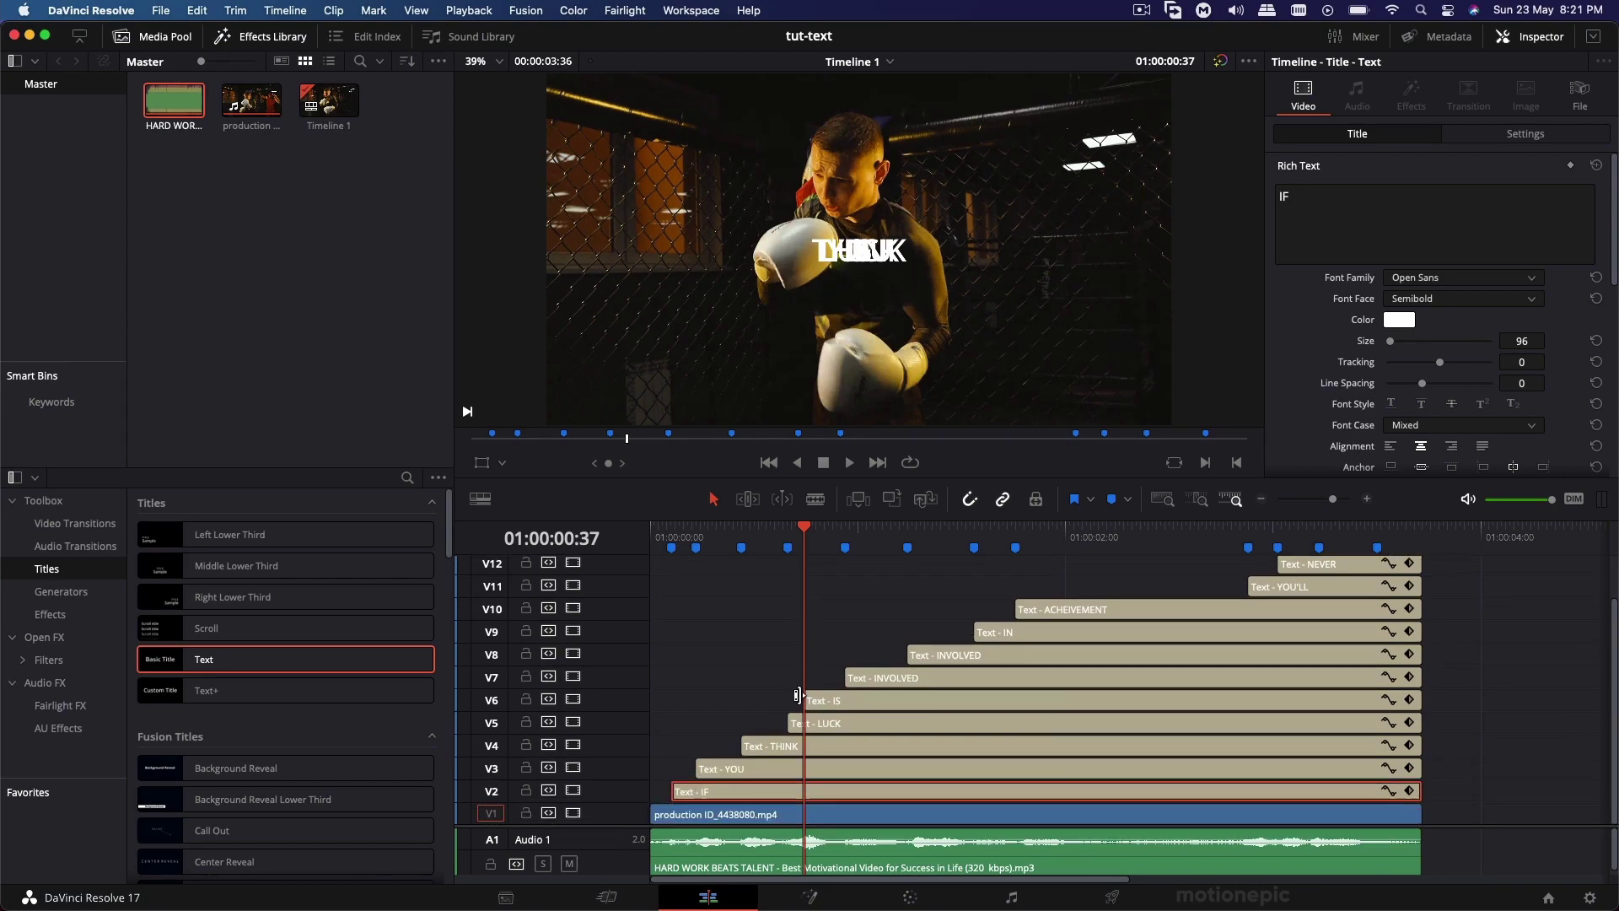
pyautogui.click(672, 533)
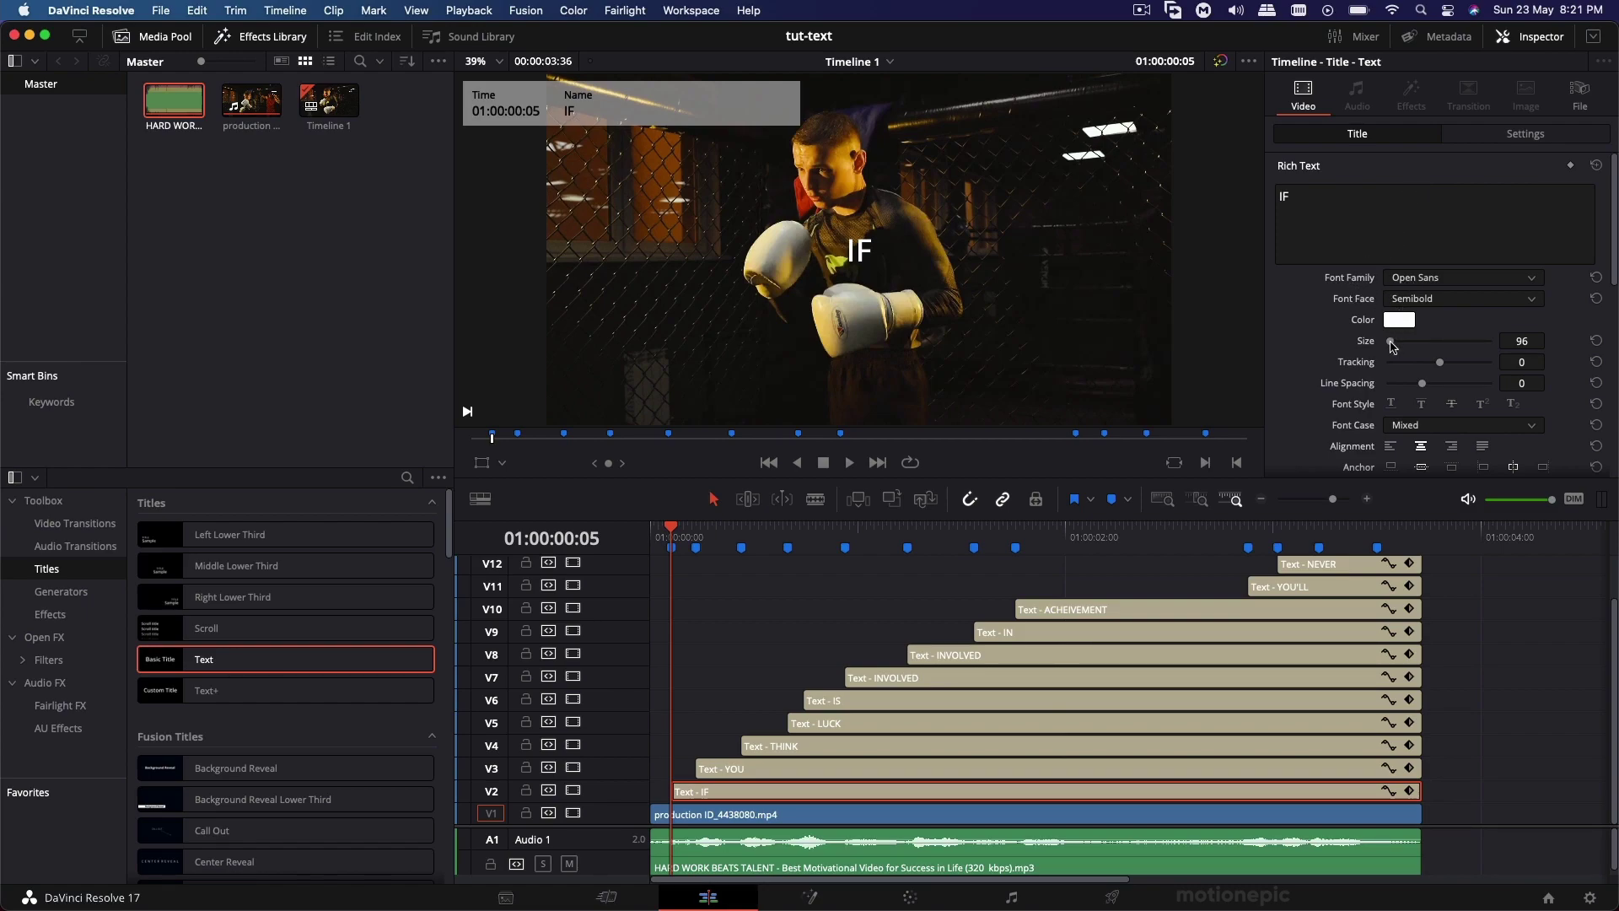
pyautogui.click(1489, 136)
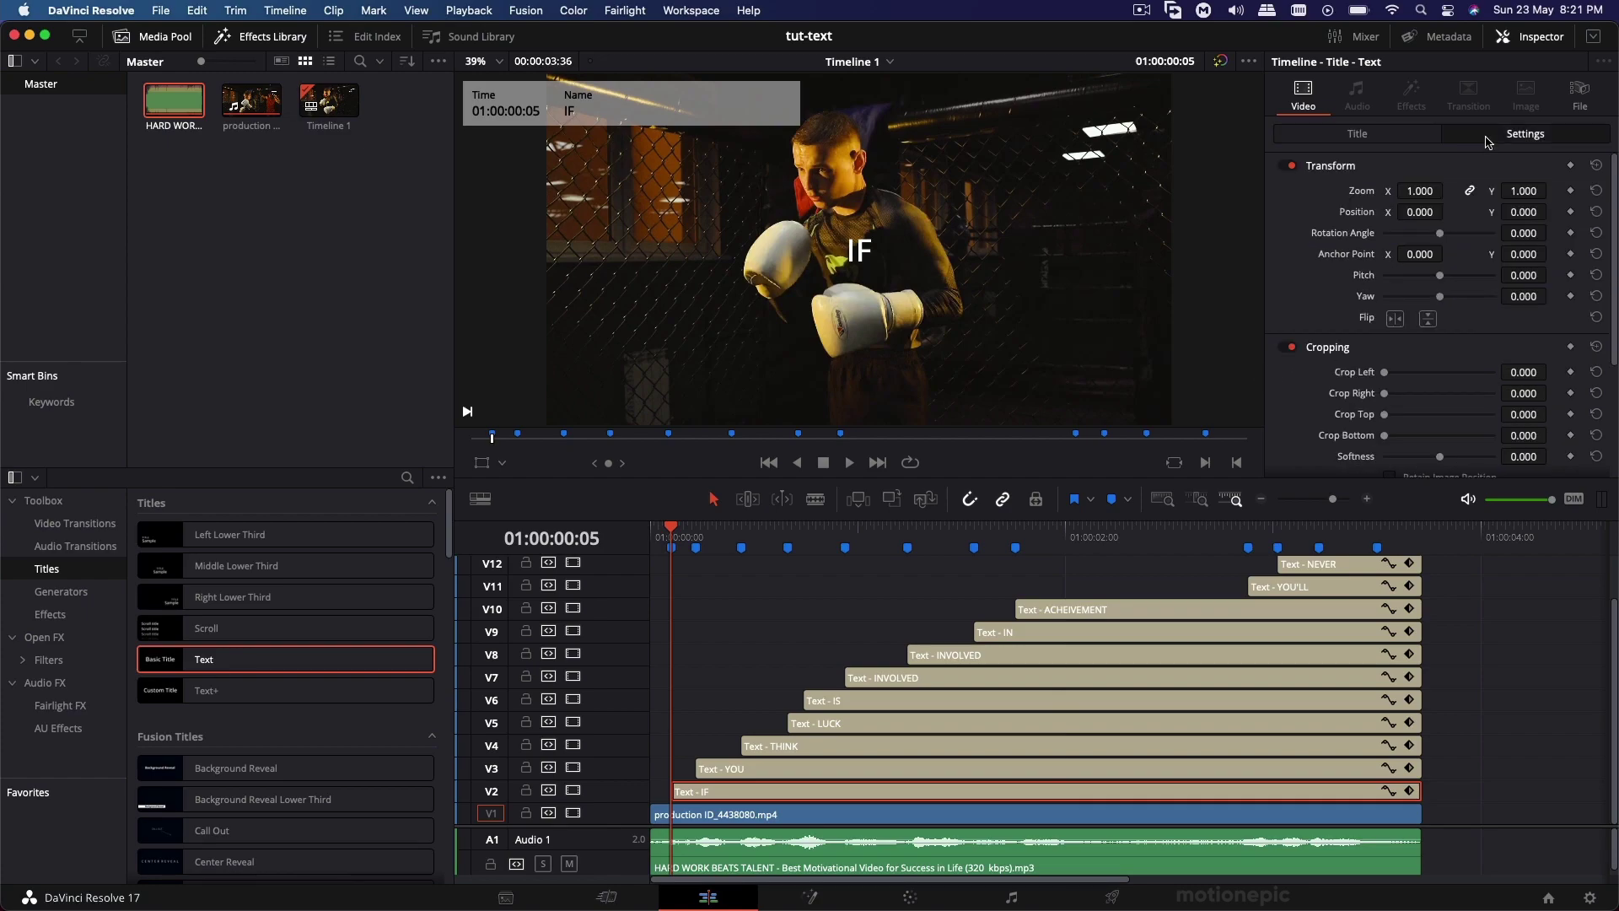
pyautogui.moveTo(1422, 212); pyautogui.dragTo(1340, 292)
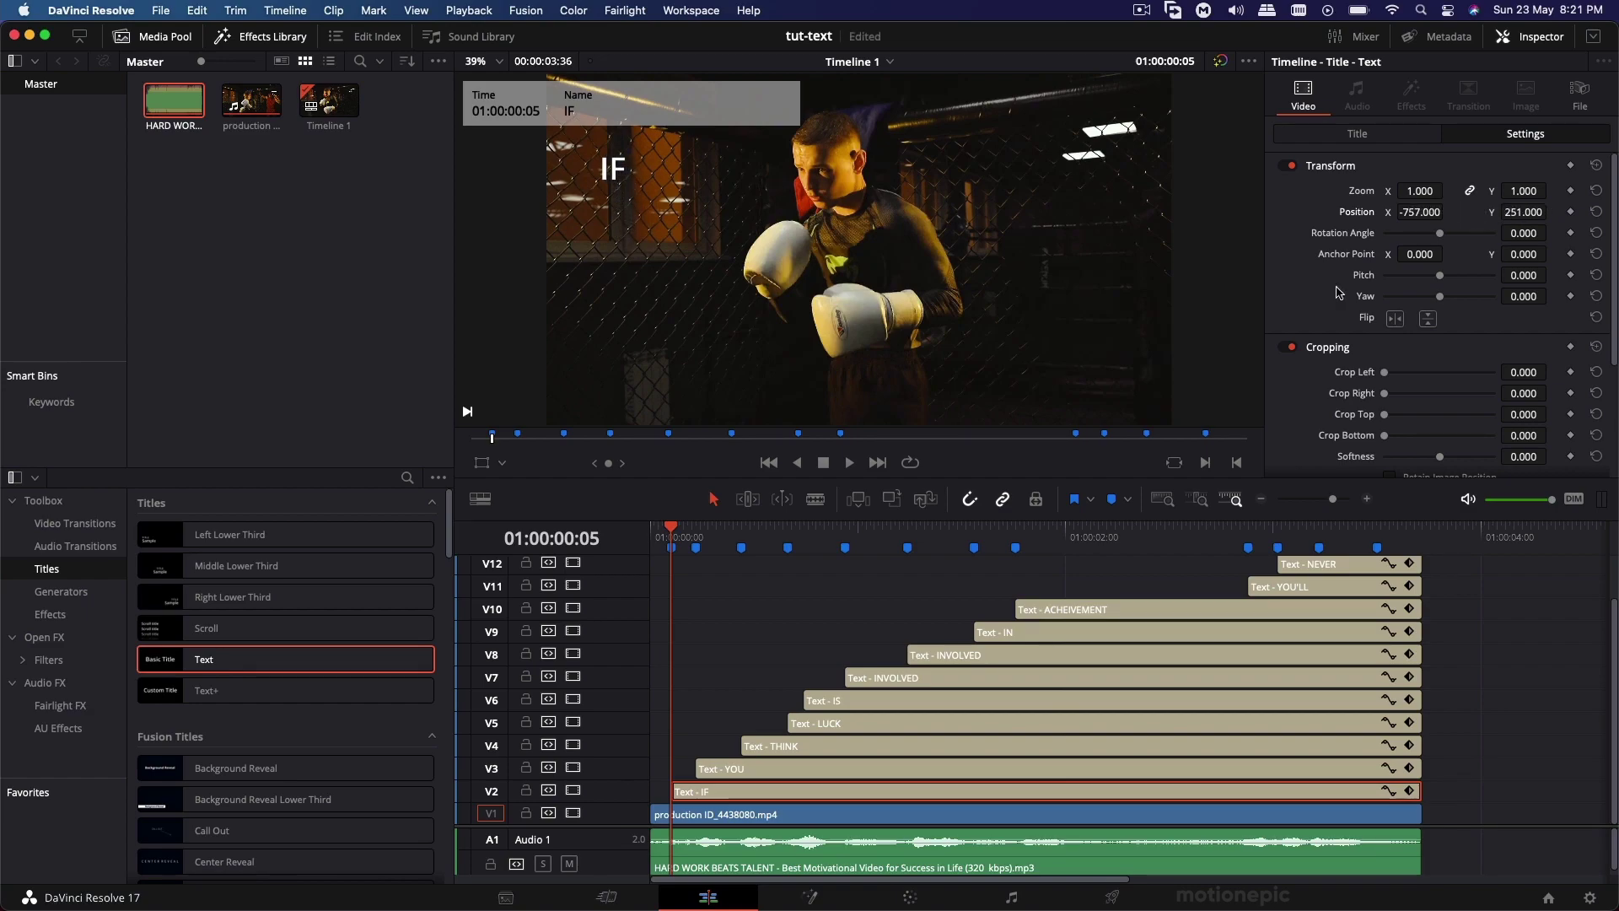
# Step: Select the YOU title and slide it left and up, level with IF
pyautogui.click(695, 540)
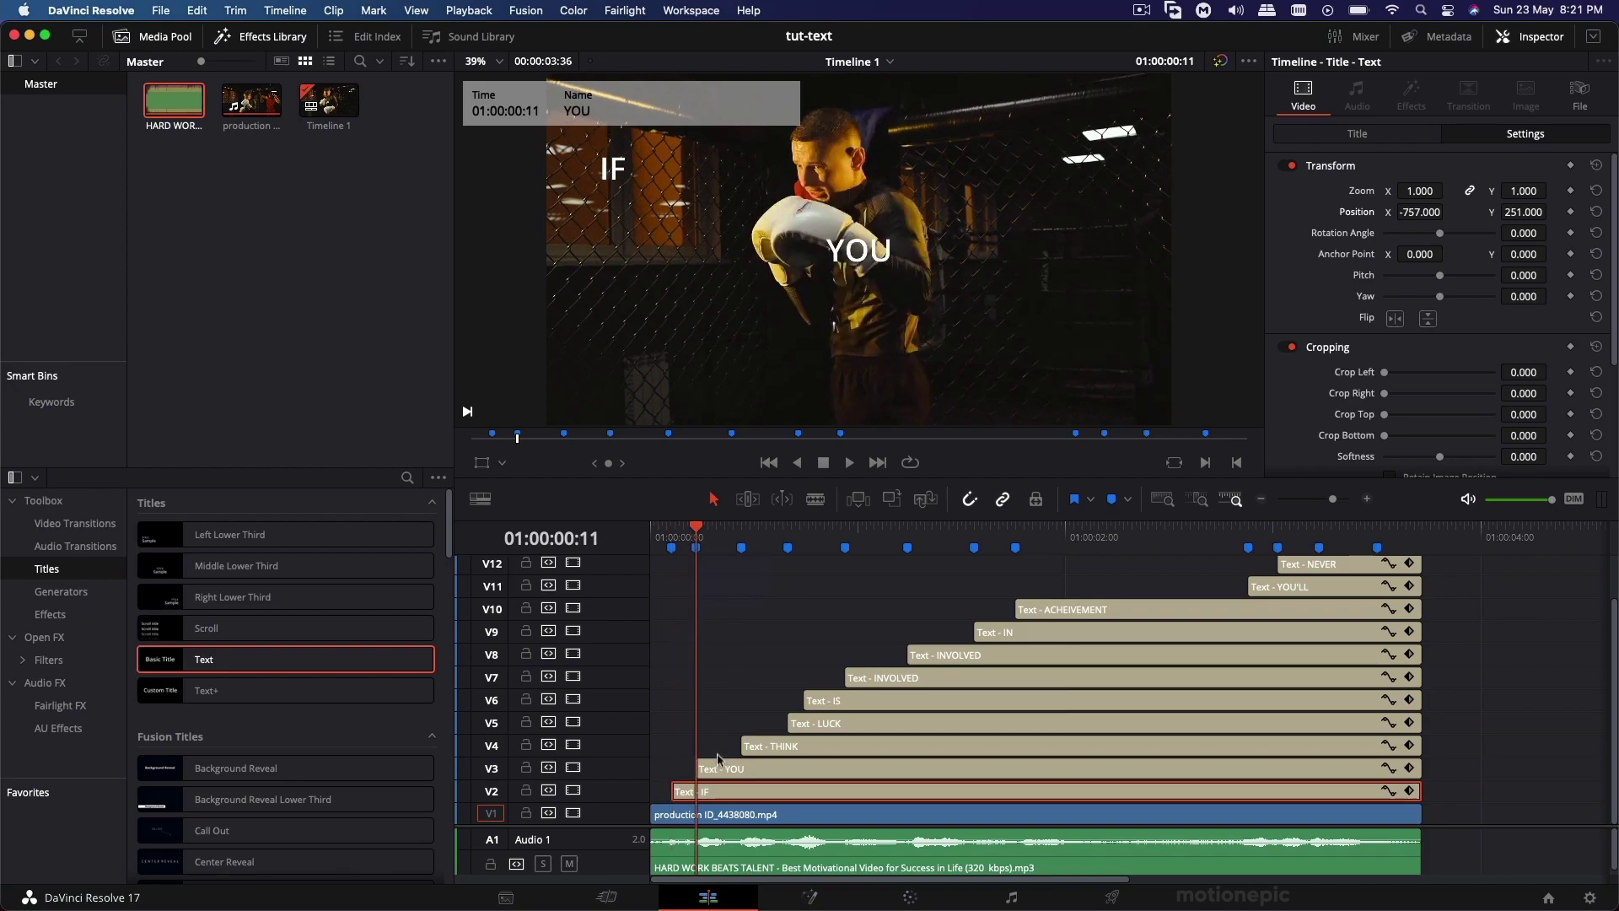
pyautogui.click(717, 758)
pyautogui.moveTo(1420, 211); pyautogui.dragTo(1345, 212)
pyautogui.moveTo(1523, 211); pyautogui.dragTo(1551, 211)
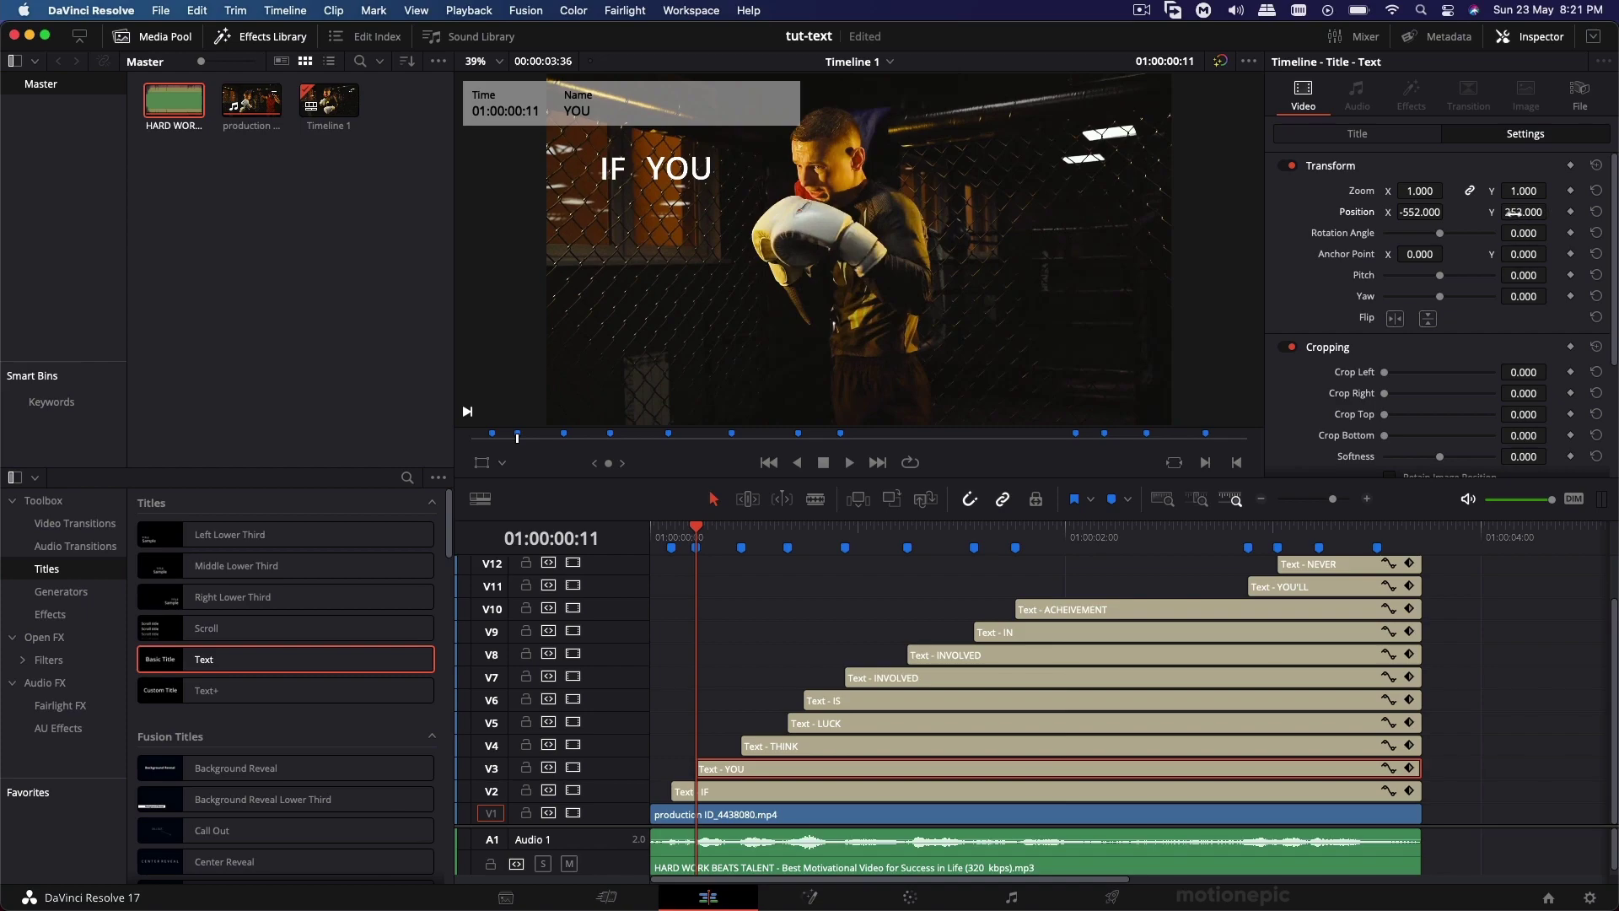
pyautogui.moveTo(1409, 212); pyautogui.dragTo(1383, 211)
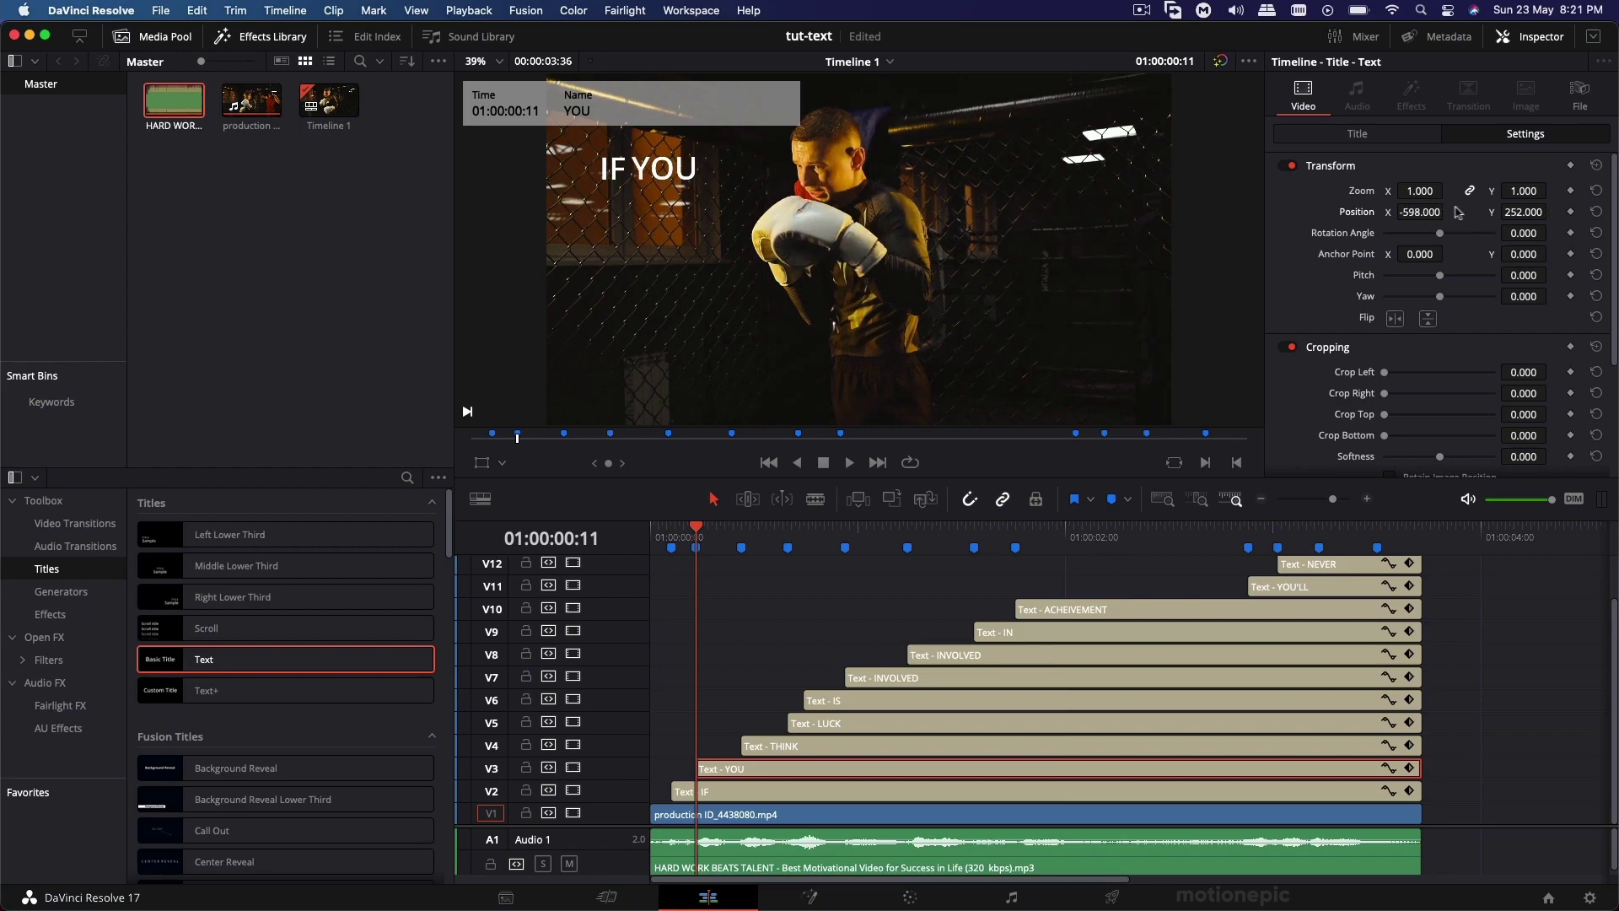
# Step: Make the YOU text bold, bright green and size 167
pyautogui.click(1400, 140)
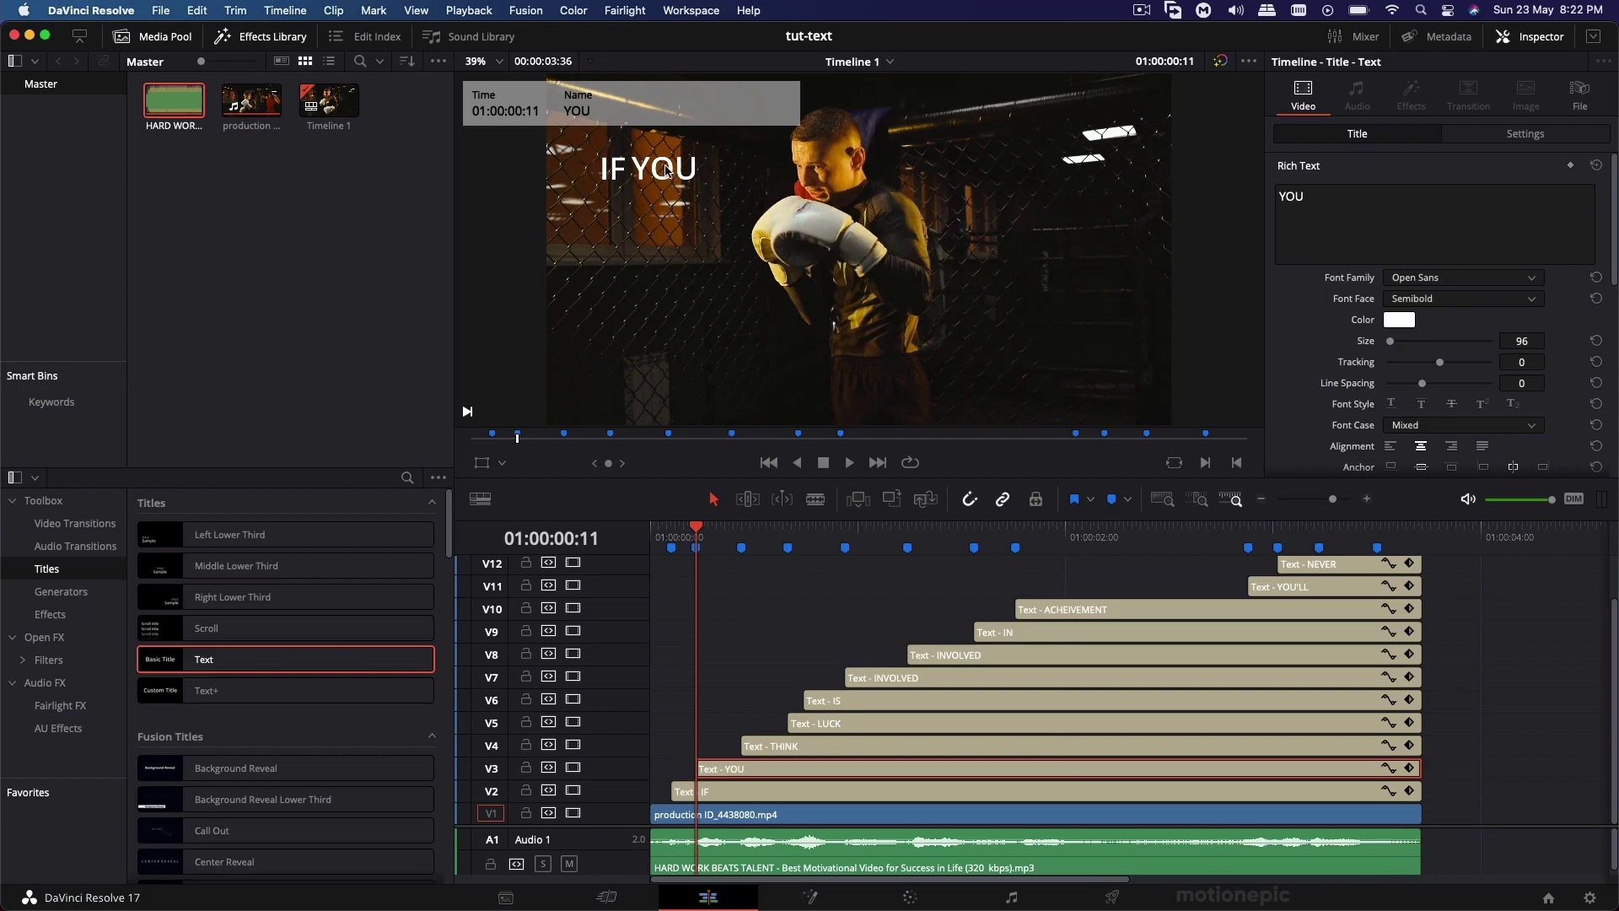
pyautogui.click(1431, 280)
pyautogui.click(1425, 280)
pyautogui.click(1433, 298)
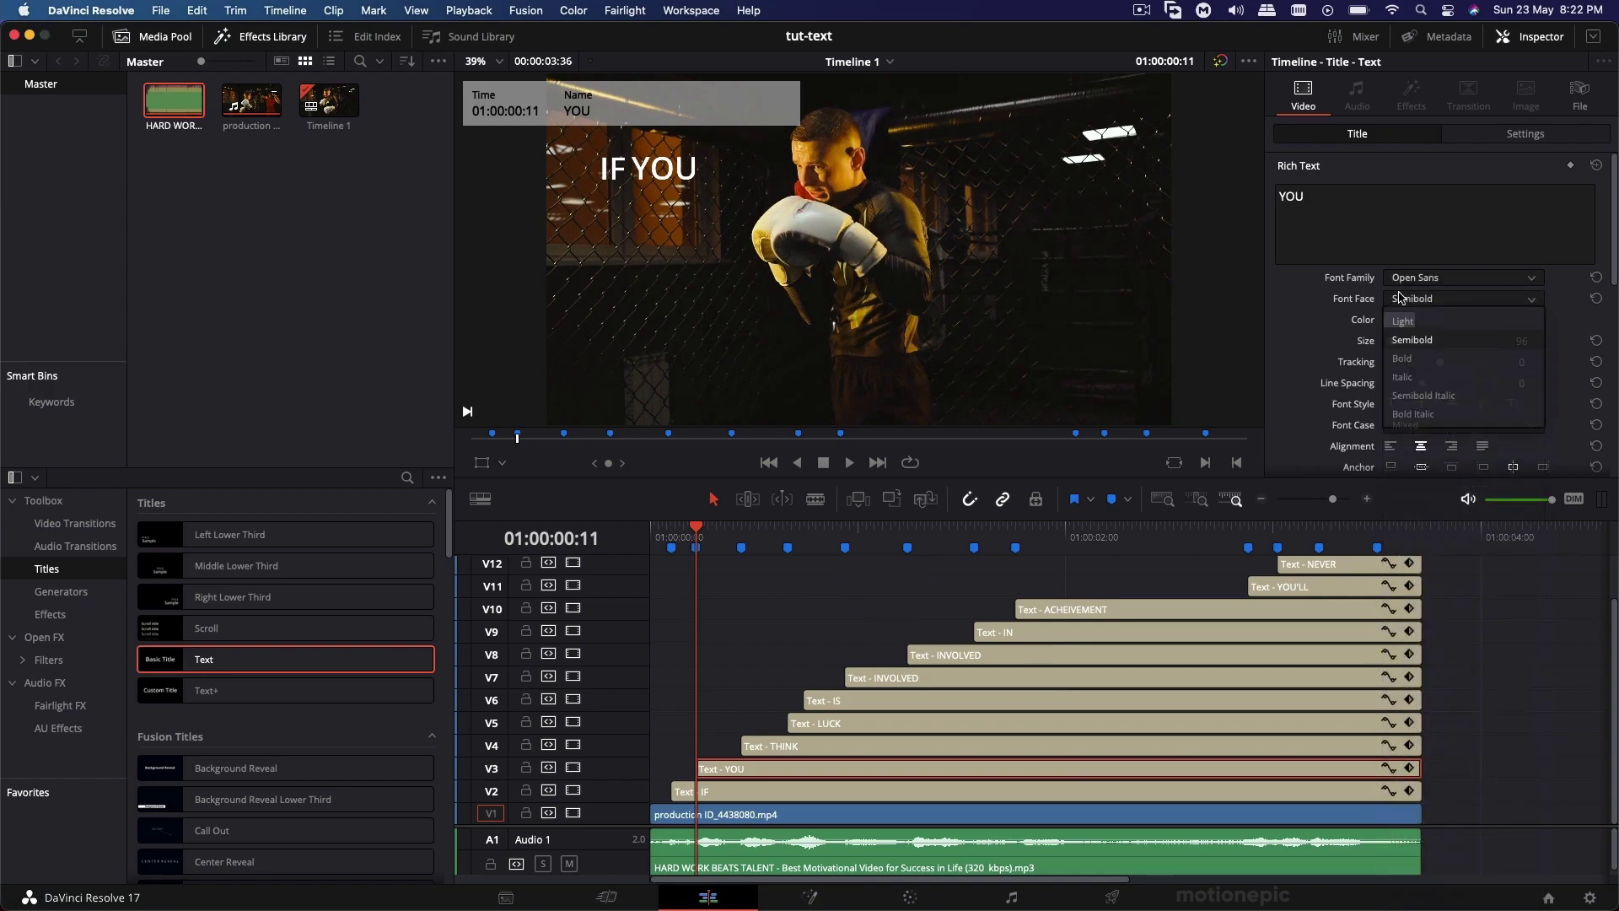
pyautogui.click(1401, 359)
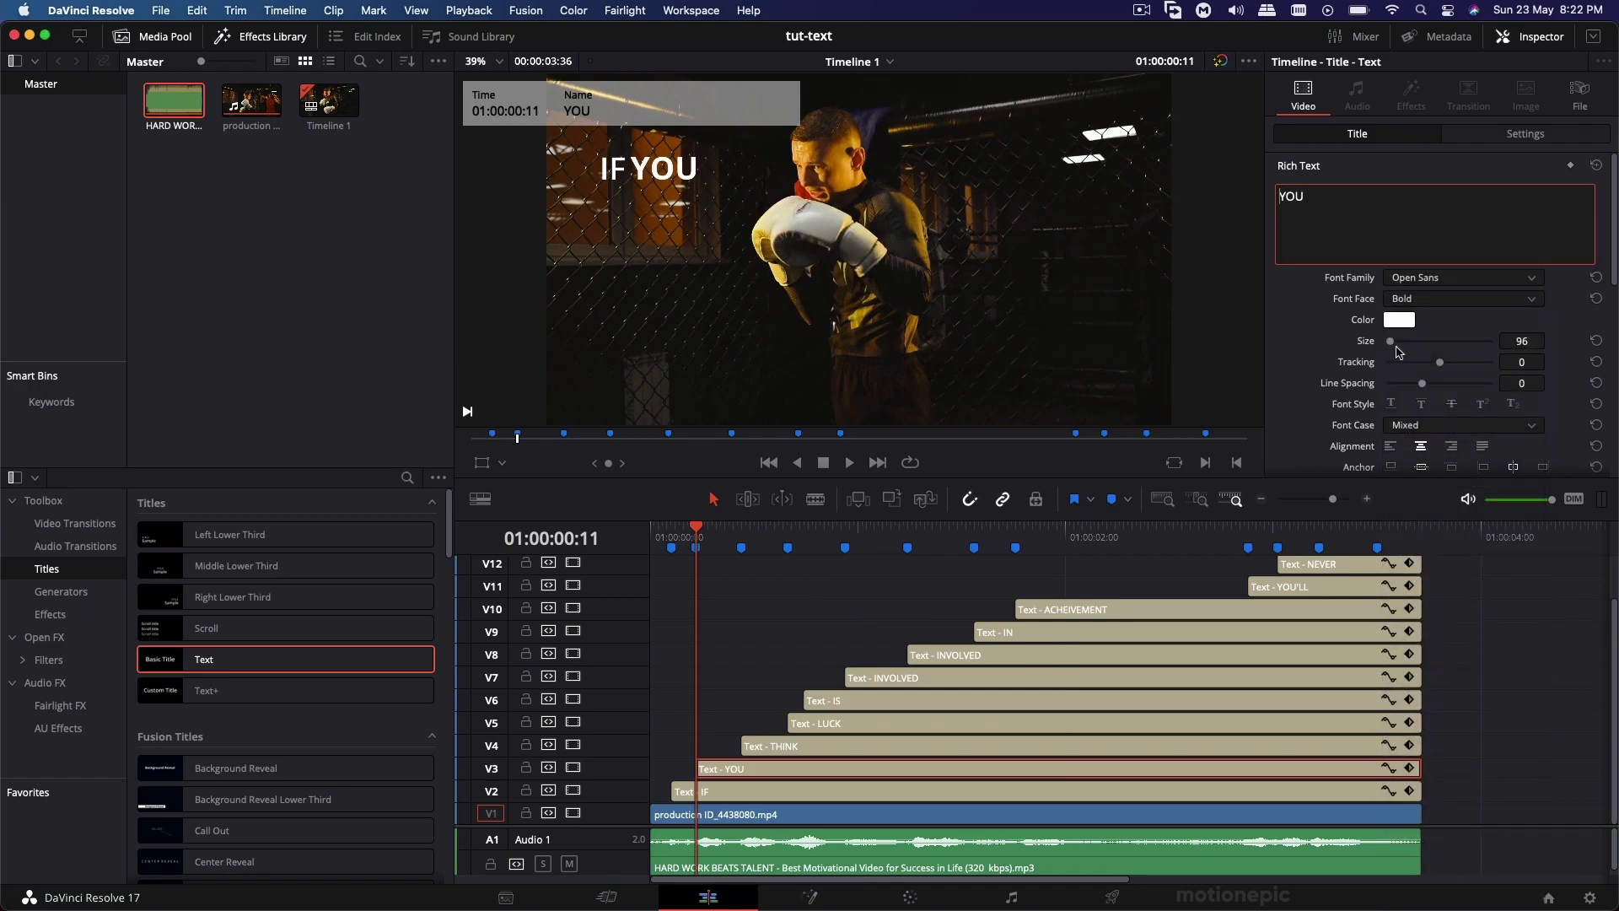
pyautogui.click(1398, 320)
pyautogui.moveTo(1218, 354); pyautogui.dragTo(1147, 280)
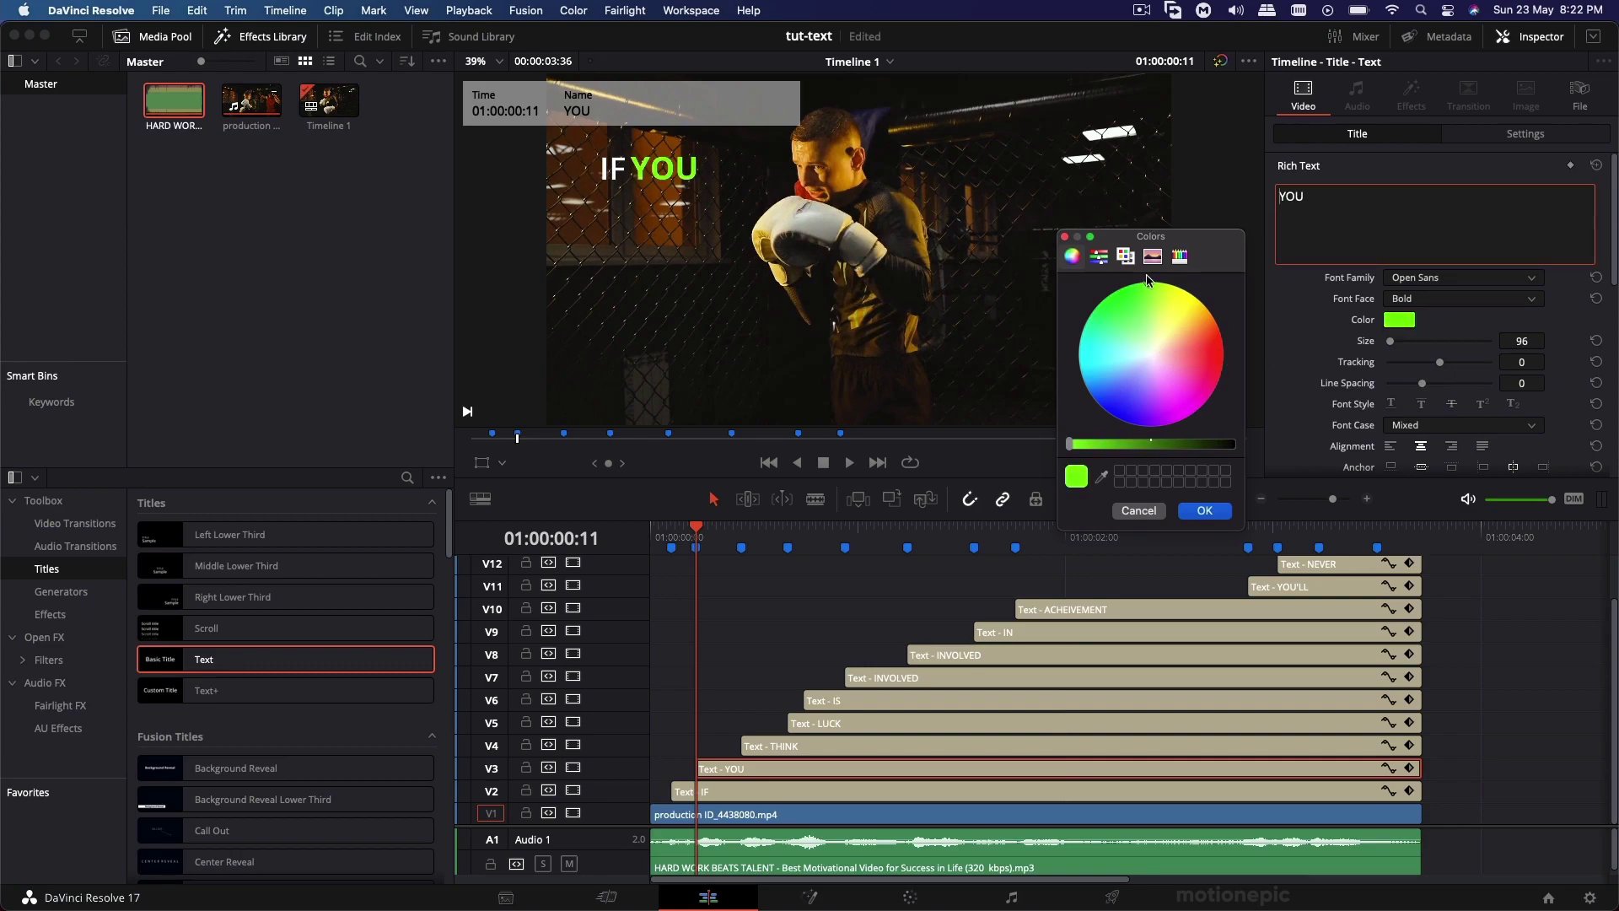
pyautogui.click(1204, 510)
pyautogui.moveTo(1390, 341); pyautogui.dragTo(1393, 346)
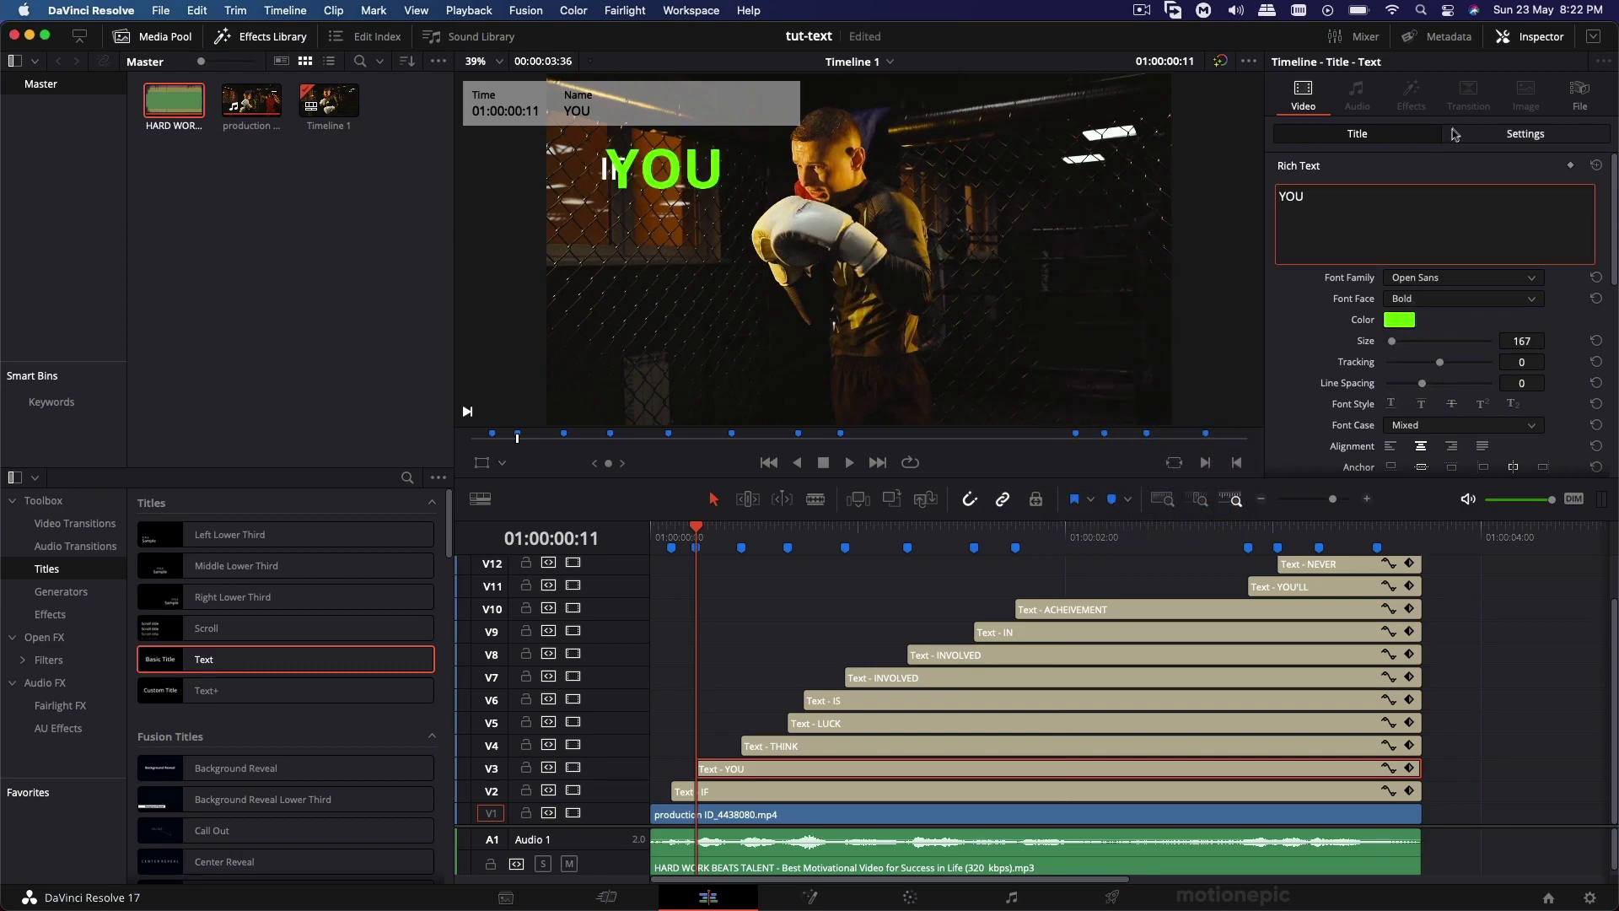
# Step: Fine-tune YOU's position beside IF, near -532, 227
pyautogui.click(1525, 133)
pyautogui.moveTo(1411, 212); pyautogui.dragTo(1413, 212)
pyautogui.moveTo(1514, 212); pyautogui.dragTo(1501, 212)
# Step: Colour the LUCK title magenta
pyautogui.press('Down')
pyautogui.press('Down')
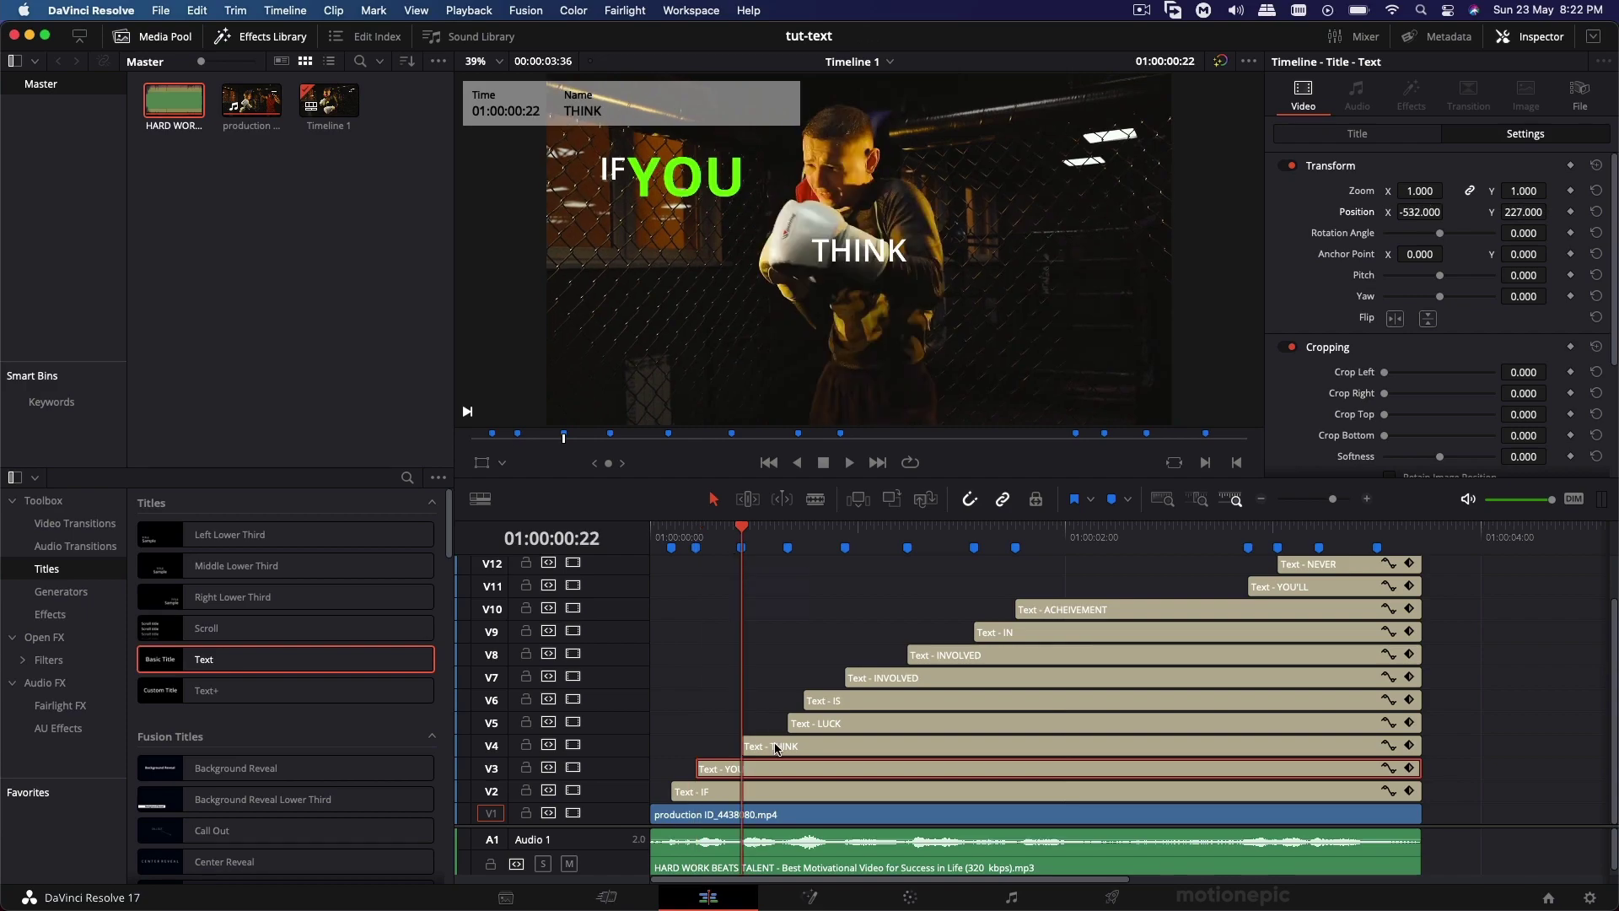
pyautogui.click(1399, 320)
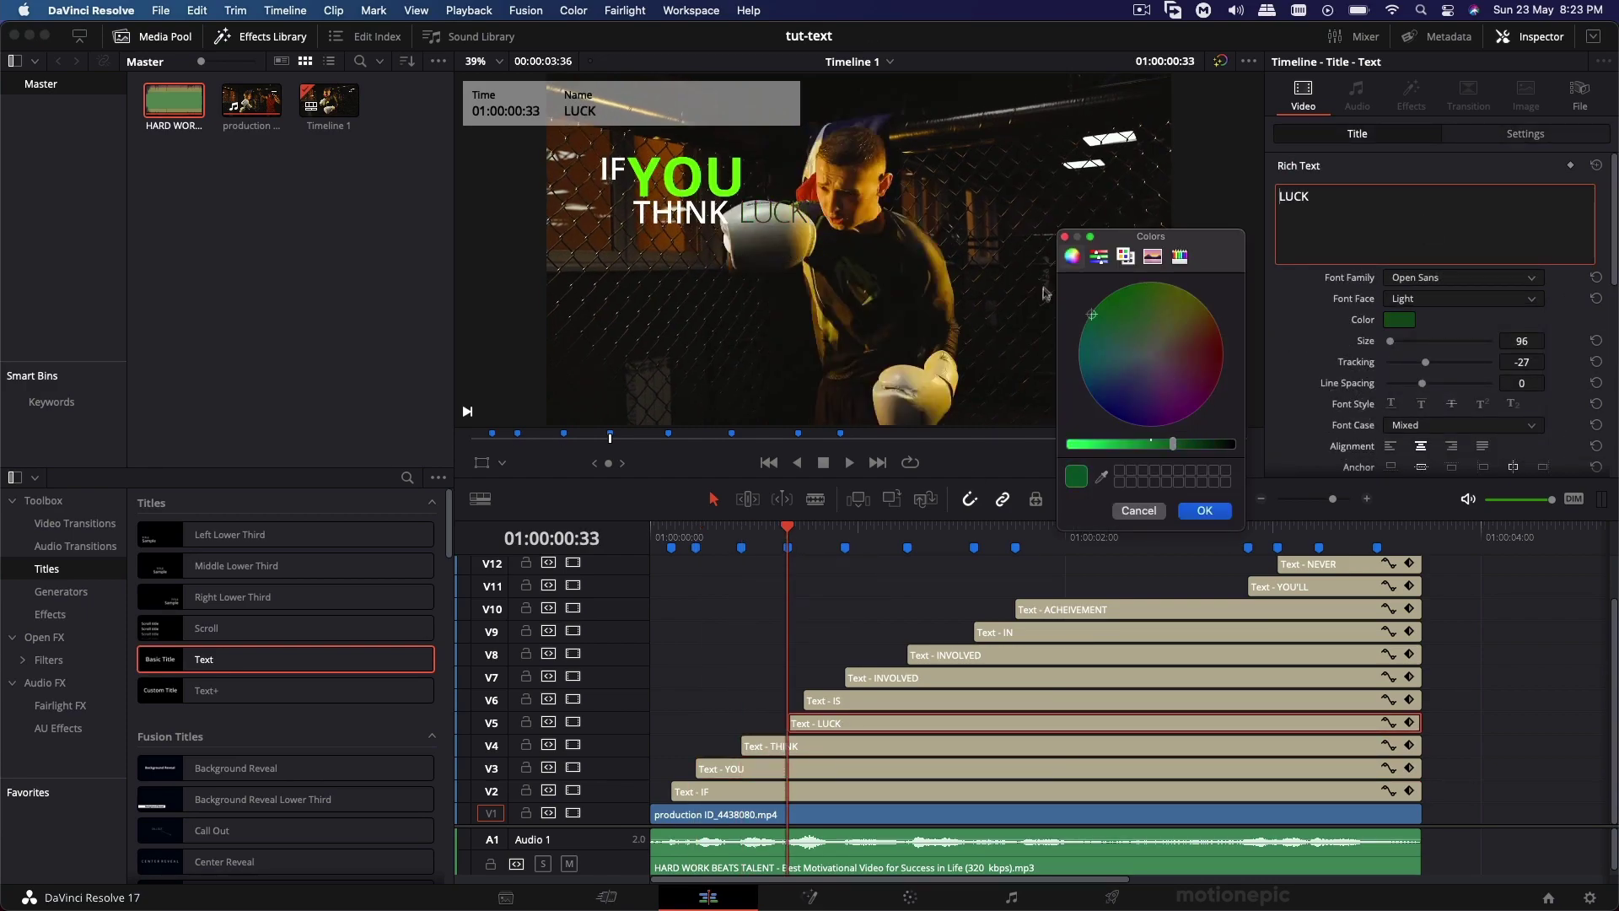
pyautogui.click(1121, 363)
pyautogui.click(1214, 506)
# Step: Set INVOLVED in Kelson Sans with -14 tracking, save, and move it next to IS
pyautogui.press('Down')
pyautogui.press('Down')
pyautogui.click(1357, 133)
pyautogui.click(1463, 277)
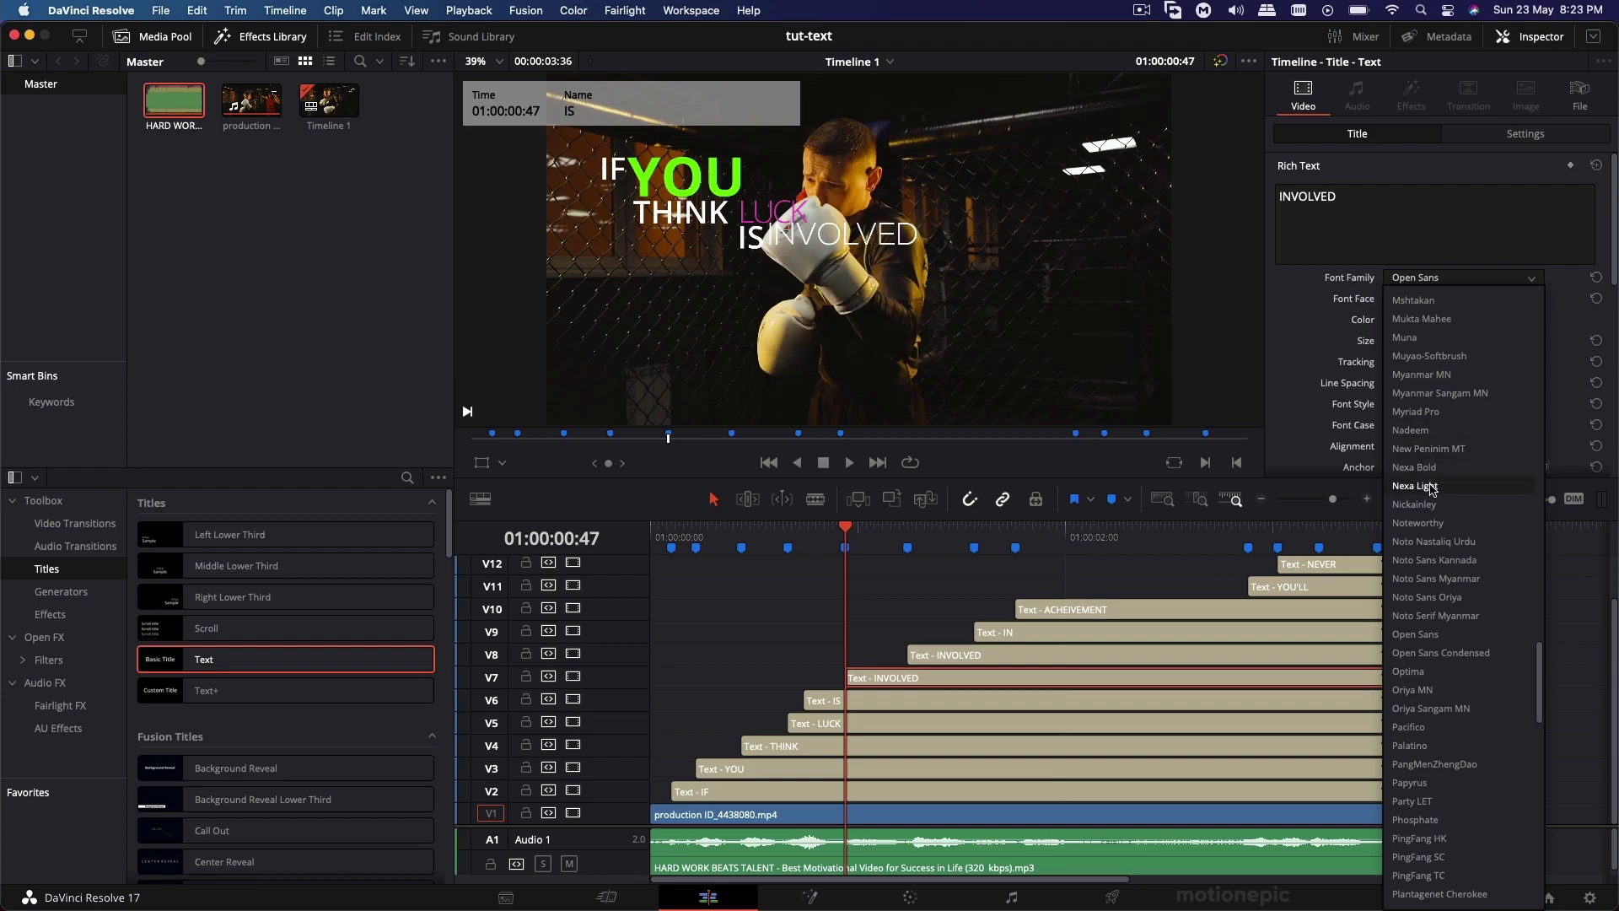
pyautogui.scroll(5, 1438, 460)
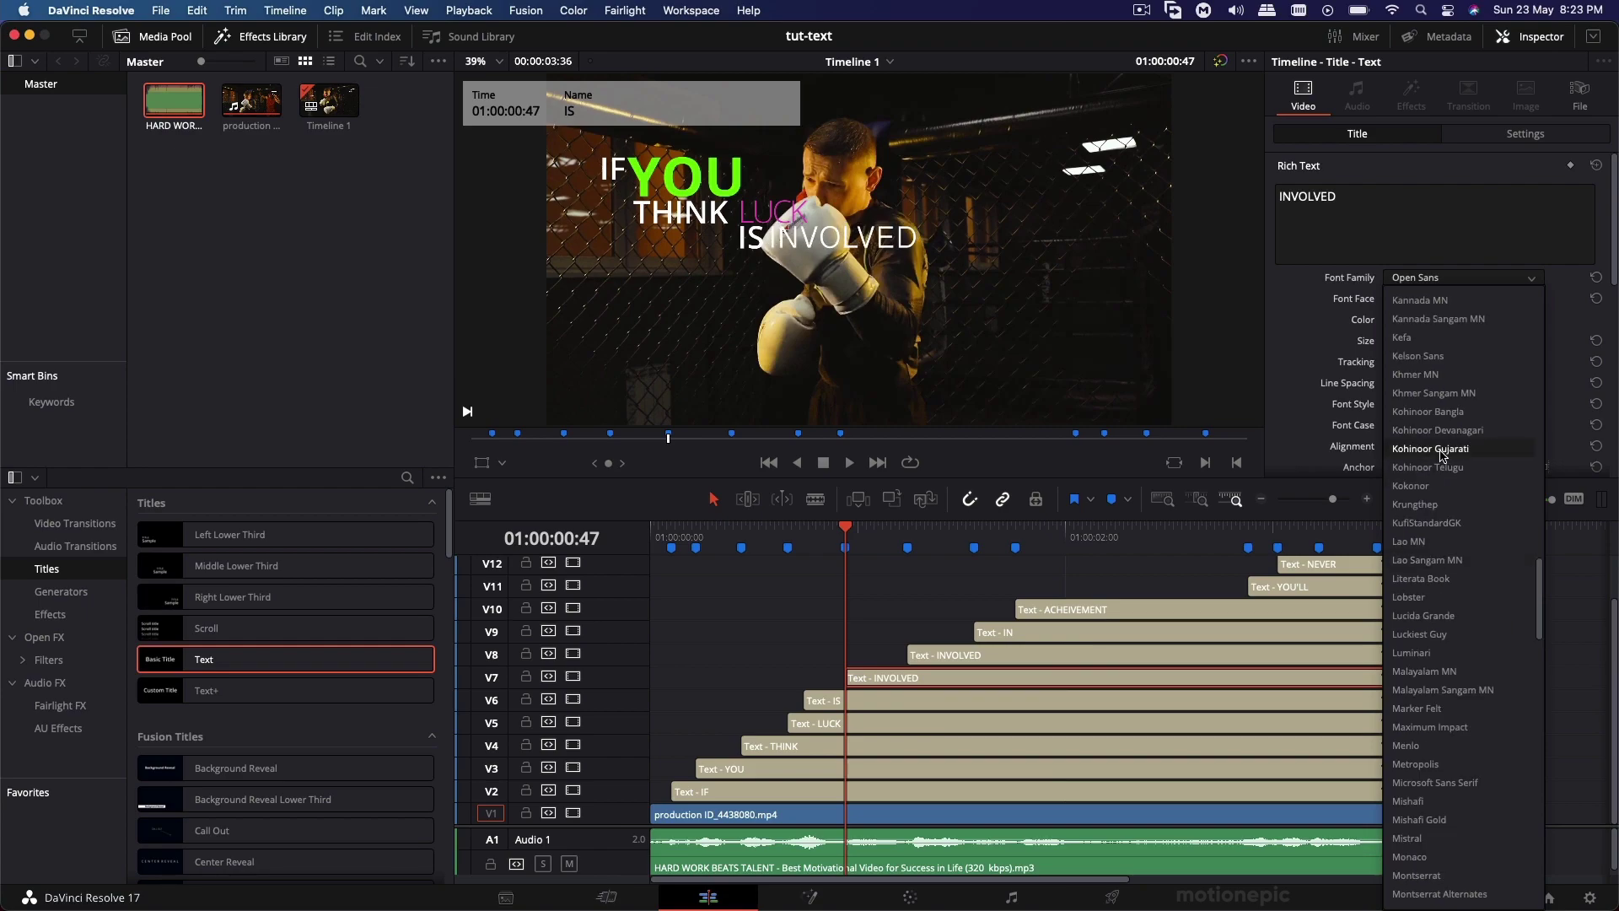
pyautogui.click(1416, 356)
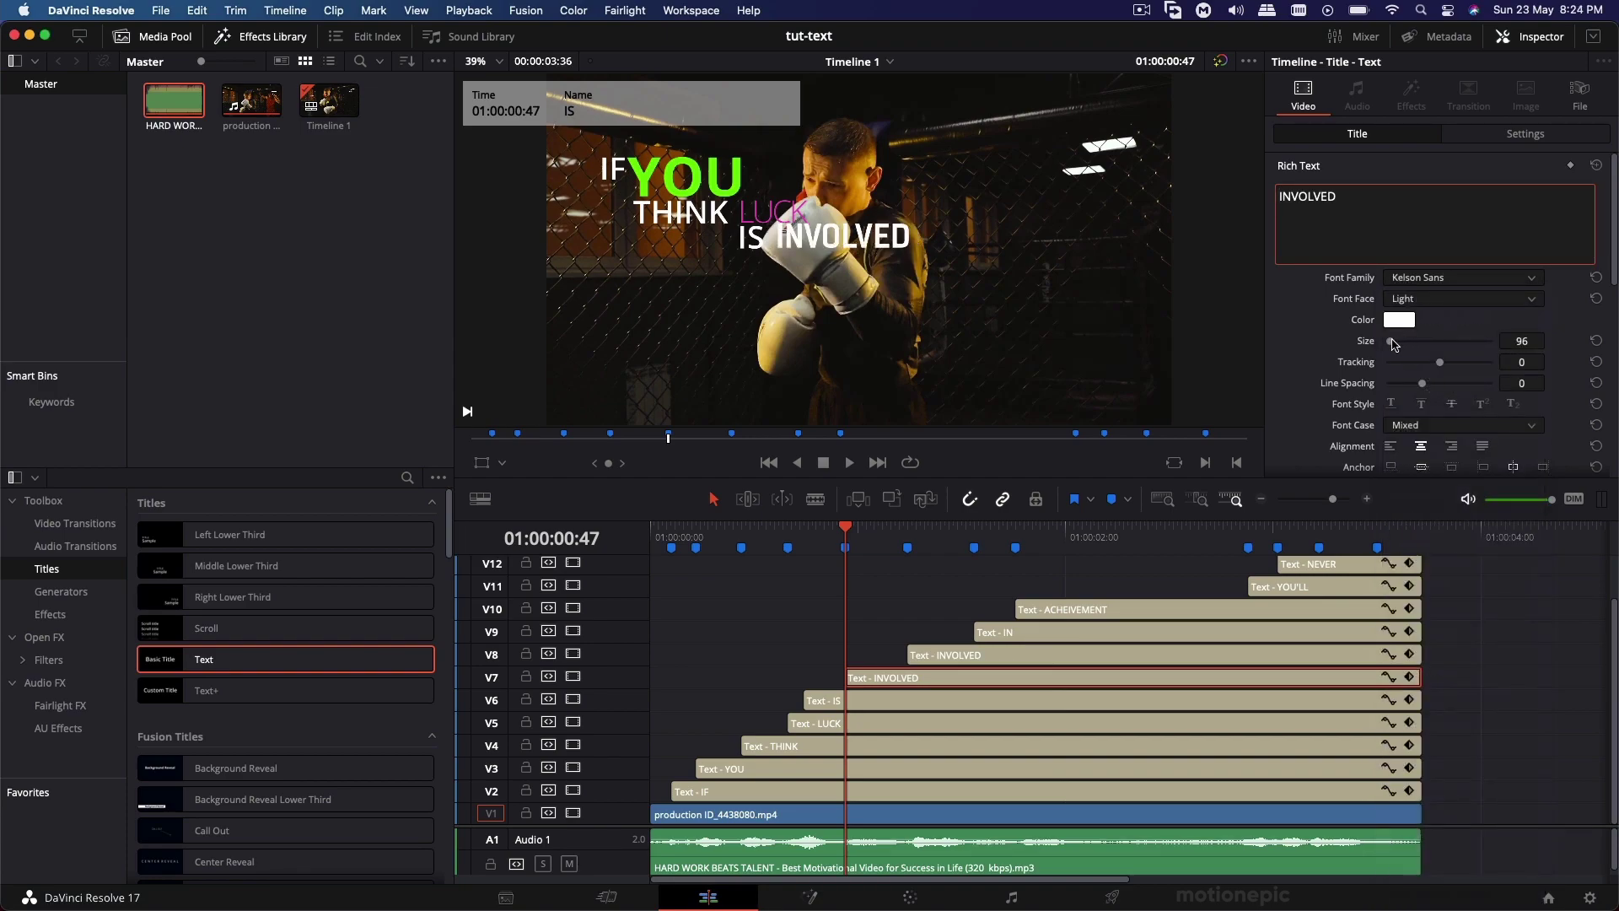
pyautogui.press('super+s')
pyautogui.moveTo(1441, 366); pyautogui.dragTo(1432, 366)
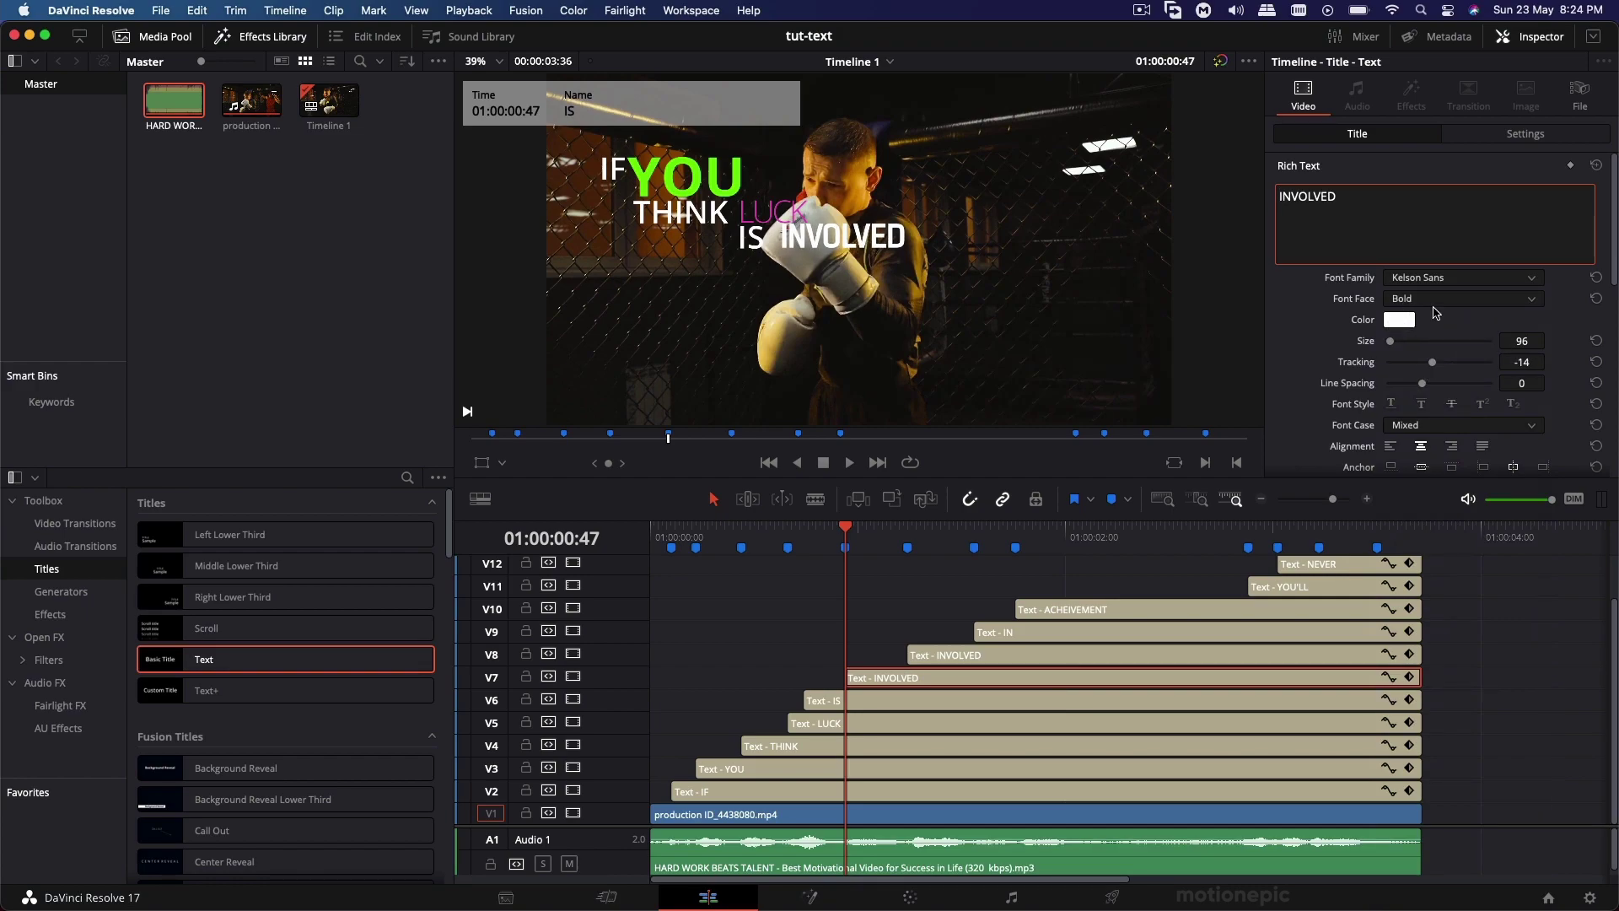
pyautogui.click(1481, 140)
pyautogui.moveTo(1412, 213); pyautogui.dragTo(1400, 213)
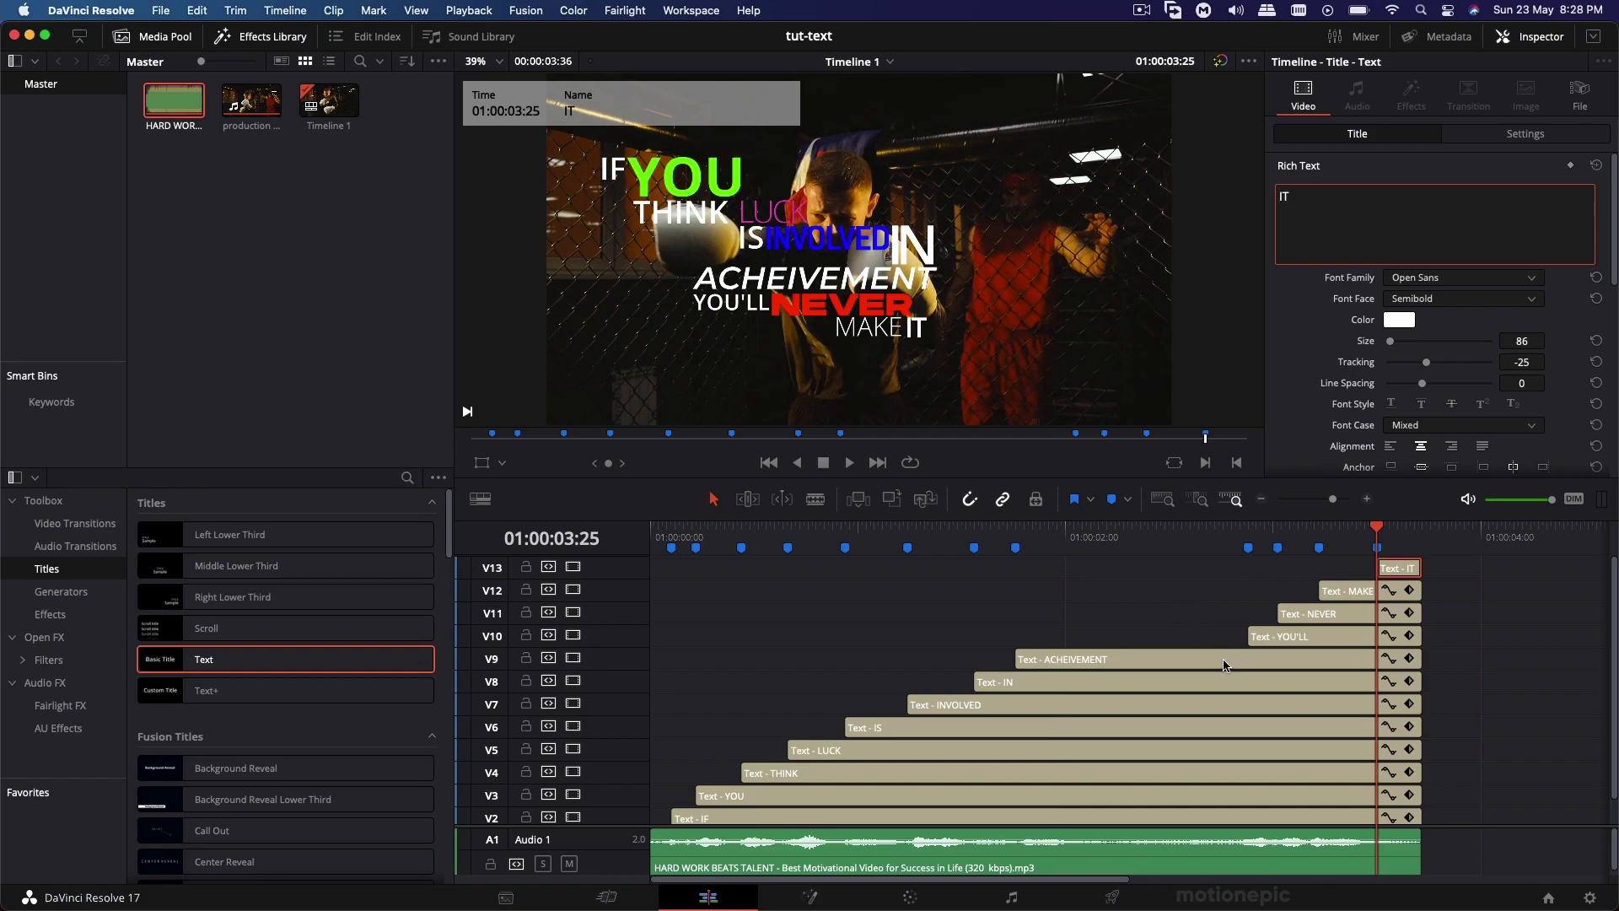
# Step: Play the full title sequence from the start, ending on the first frame with the boxing clip selected
pyautogui.scroll(-1, 1223, 659)
pyautogui.scroll(1, 1223, 659)
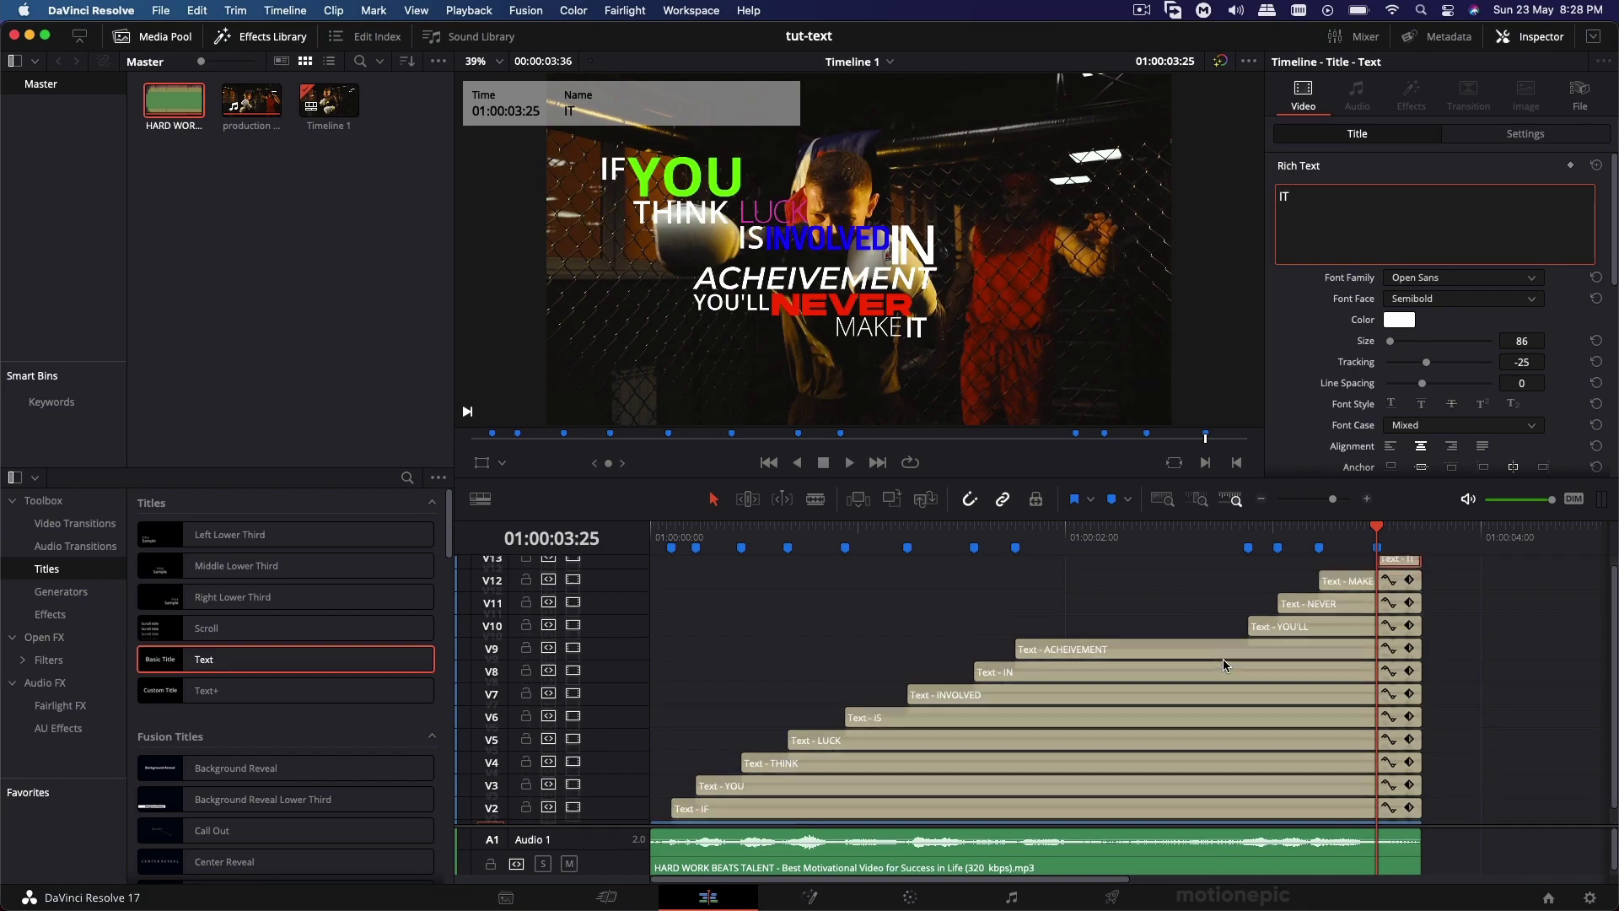
pyautogui.click(654, 537)
pyautogui.press('space')
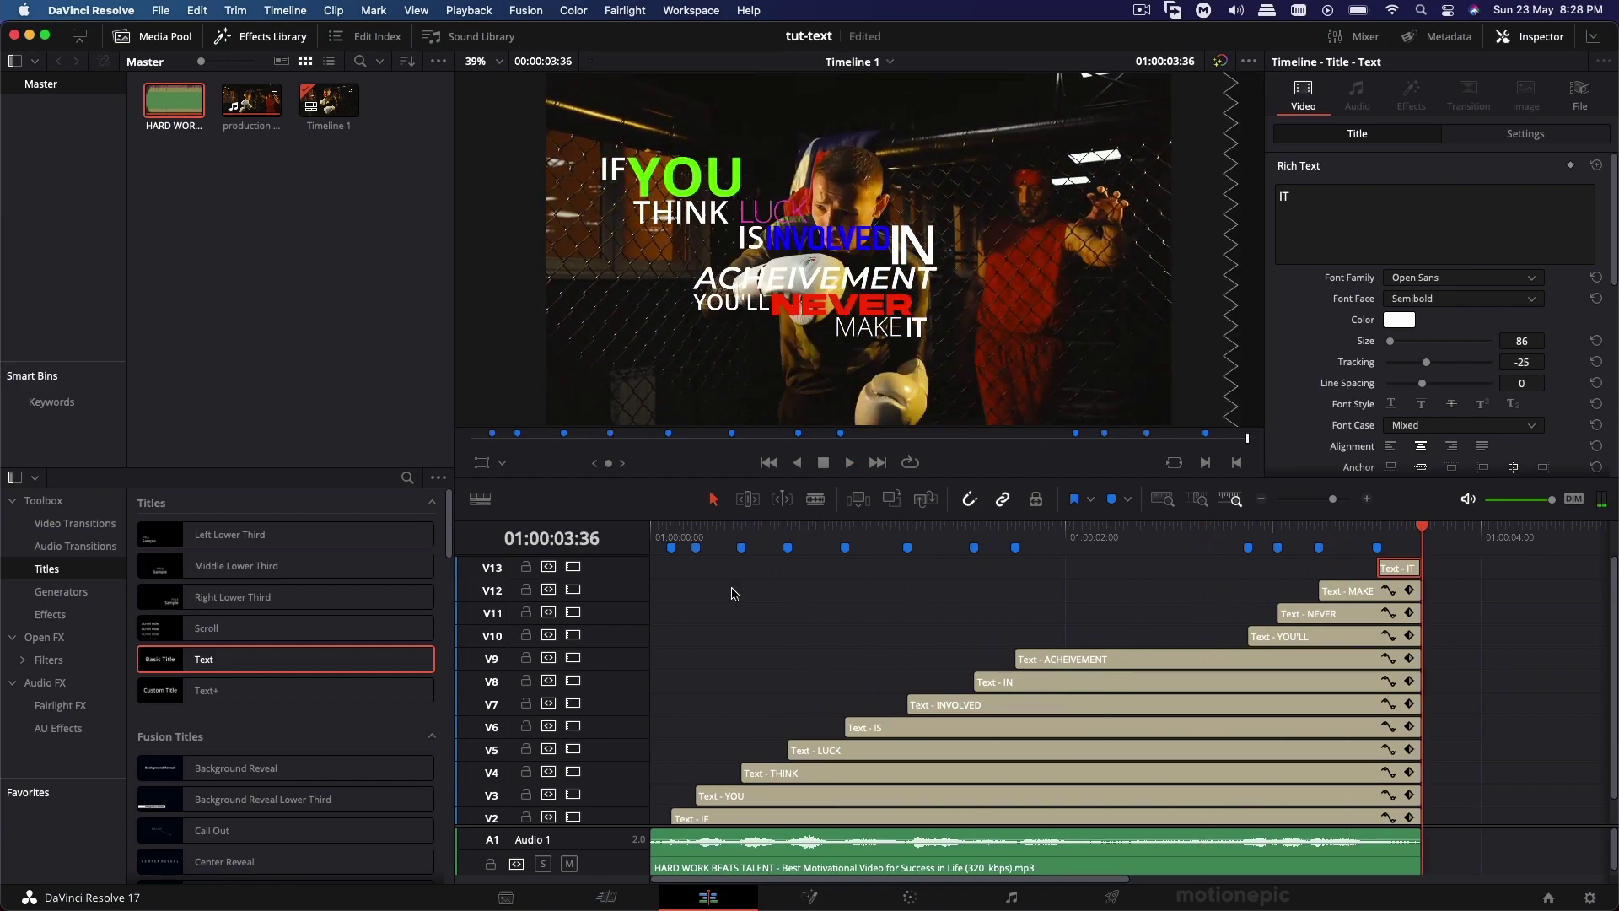
pyautogui.click(656, 535)
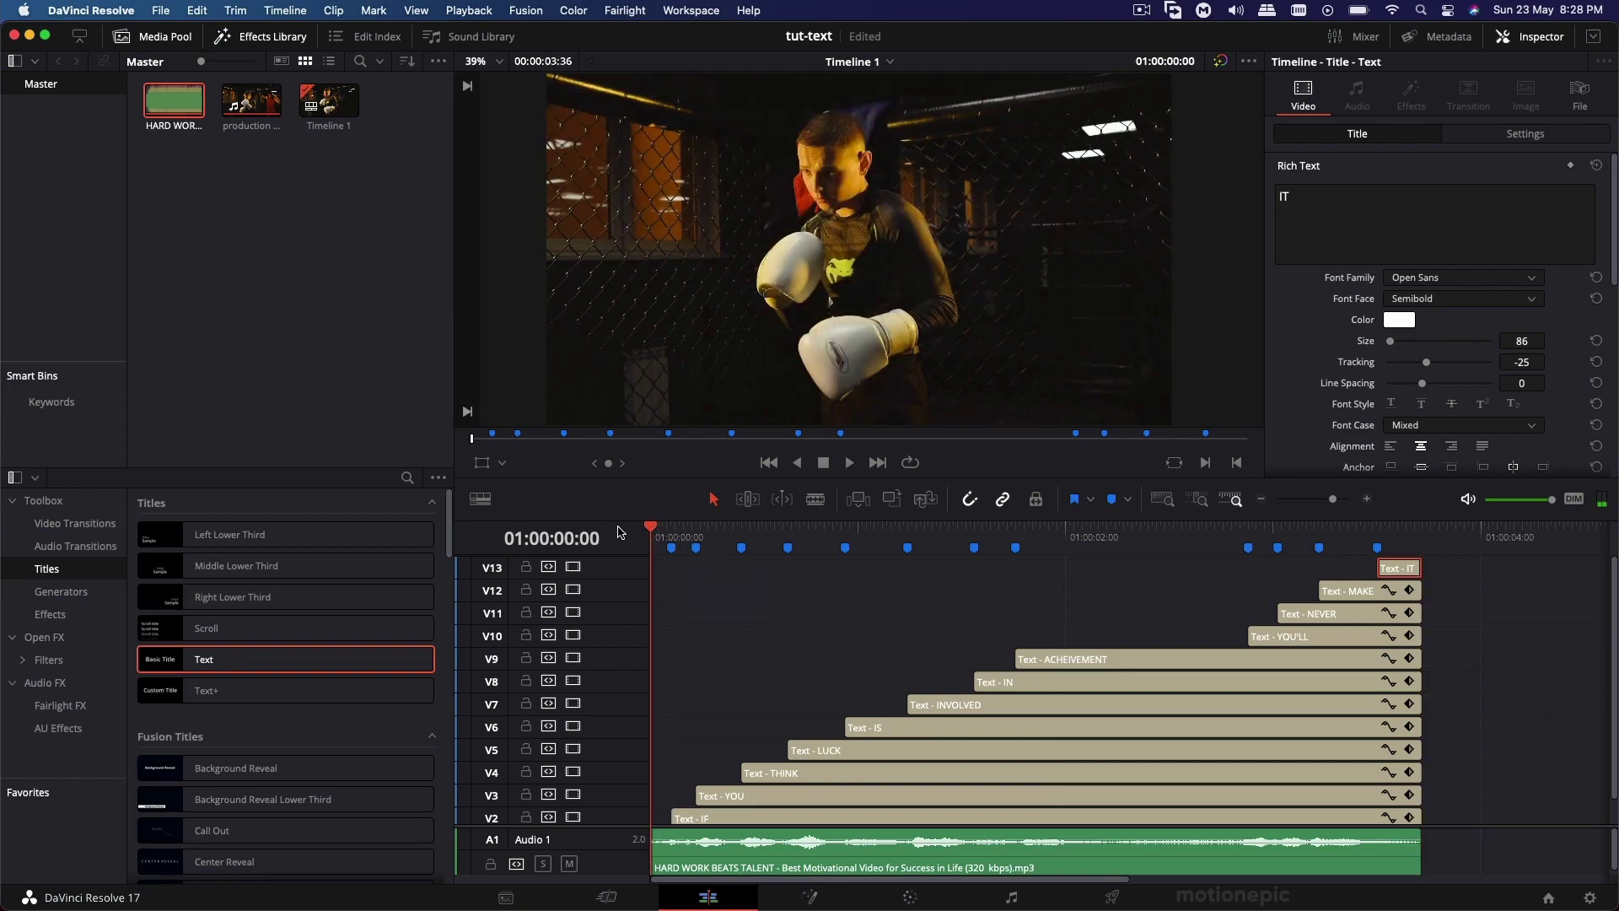
pyautogui.click(1484, 701)
# Step: Marquee-select all the word titles and choose New Compound Clip from the context menu
pyautogui.scroll(-1, 1467, 742)
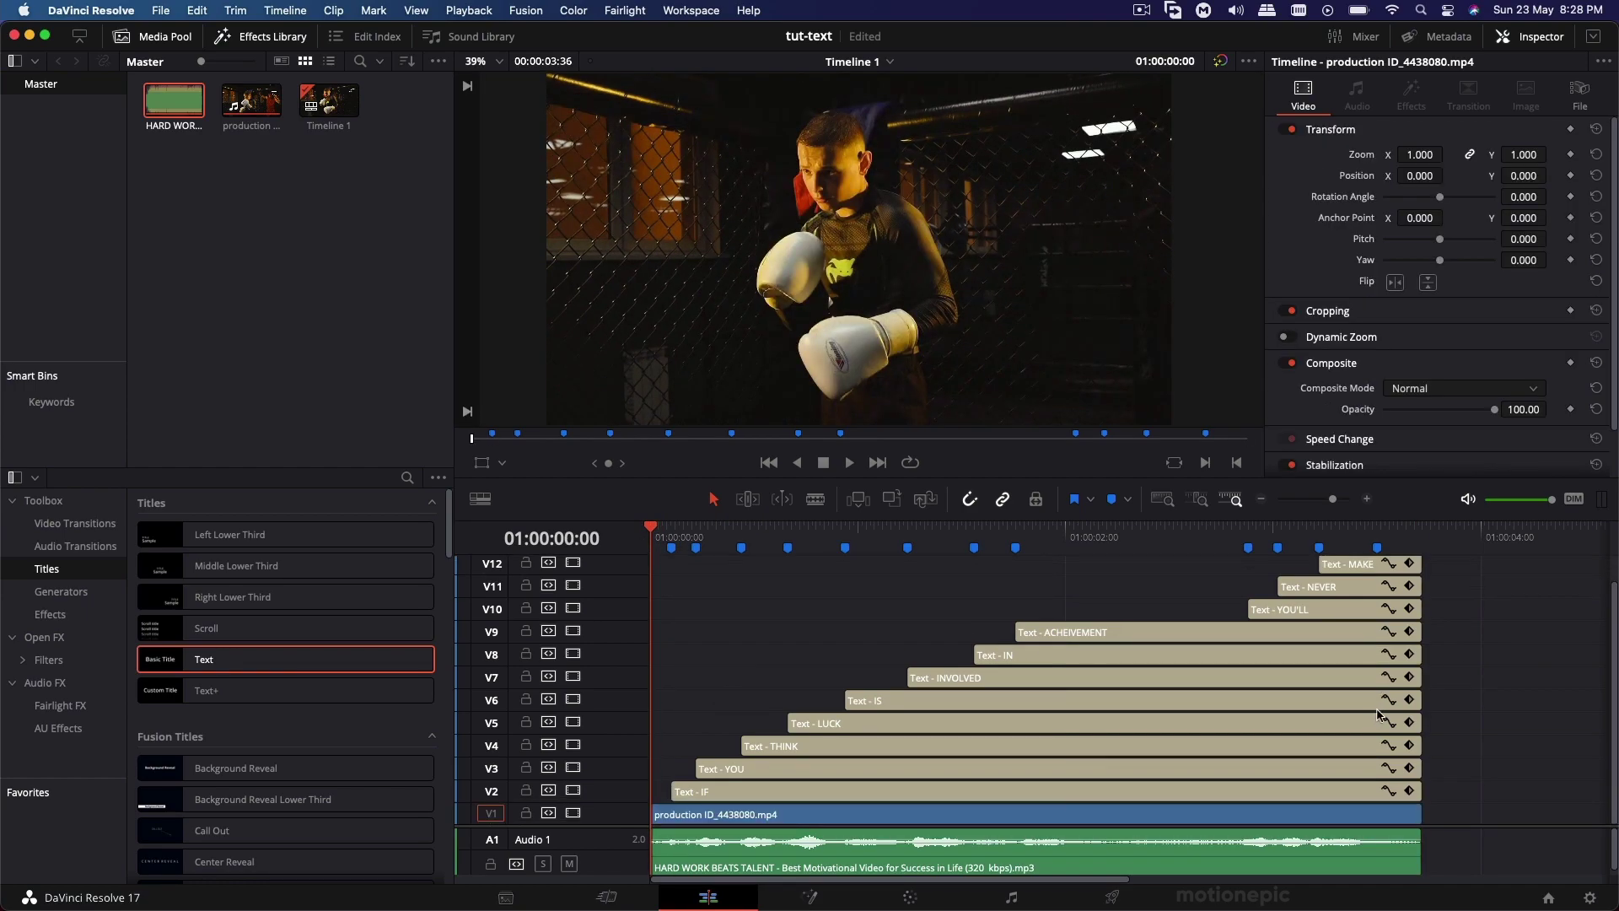
pyautogui.scroll(1, 1459, 754)
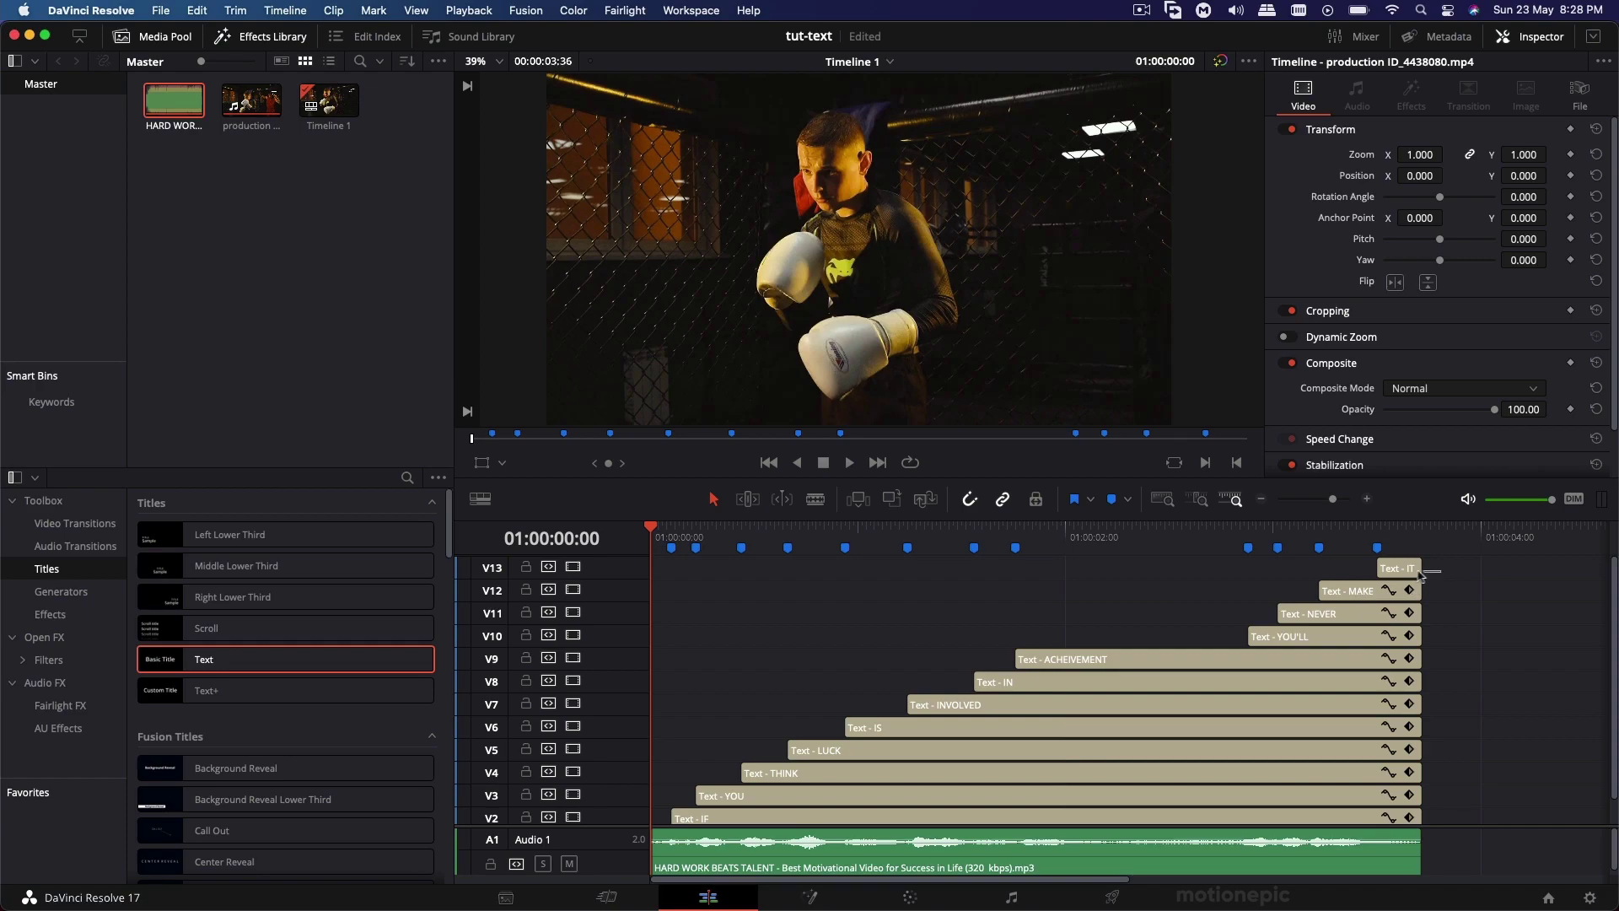
pyautogui.moveTo(1440, 571); pyautogui.dragTo(982, 793)
pyautogui.rightClick(983, 793)
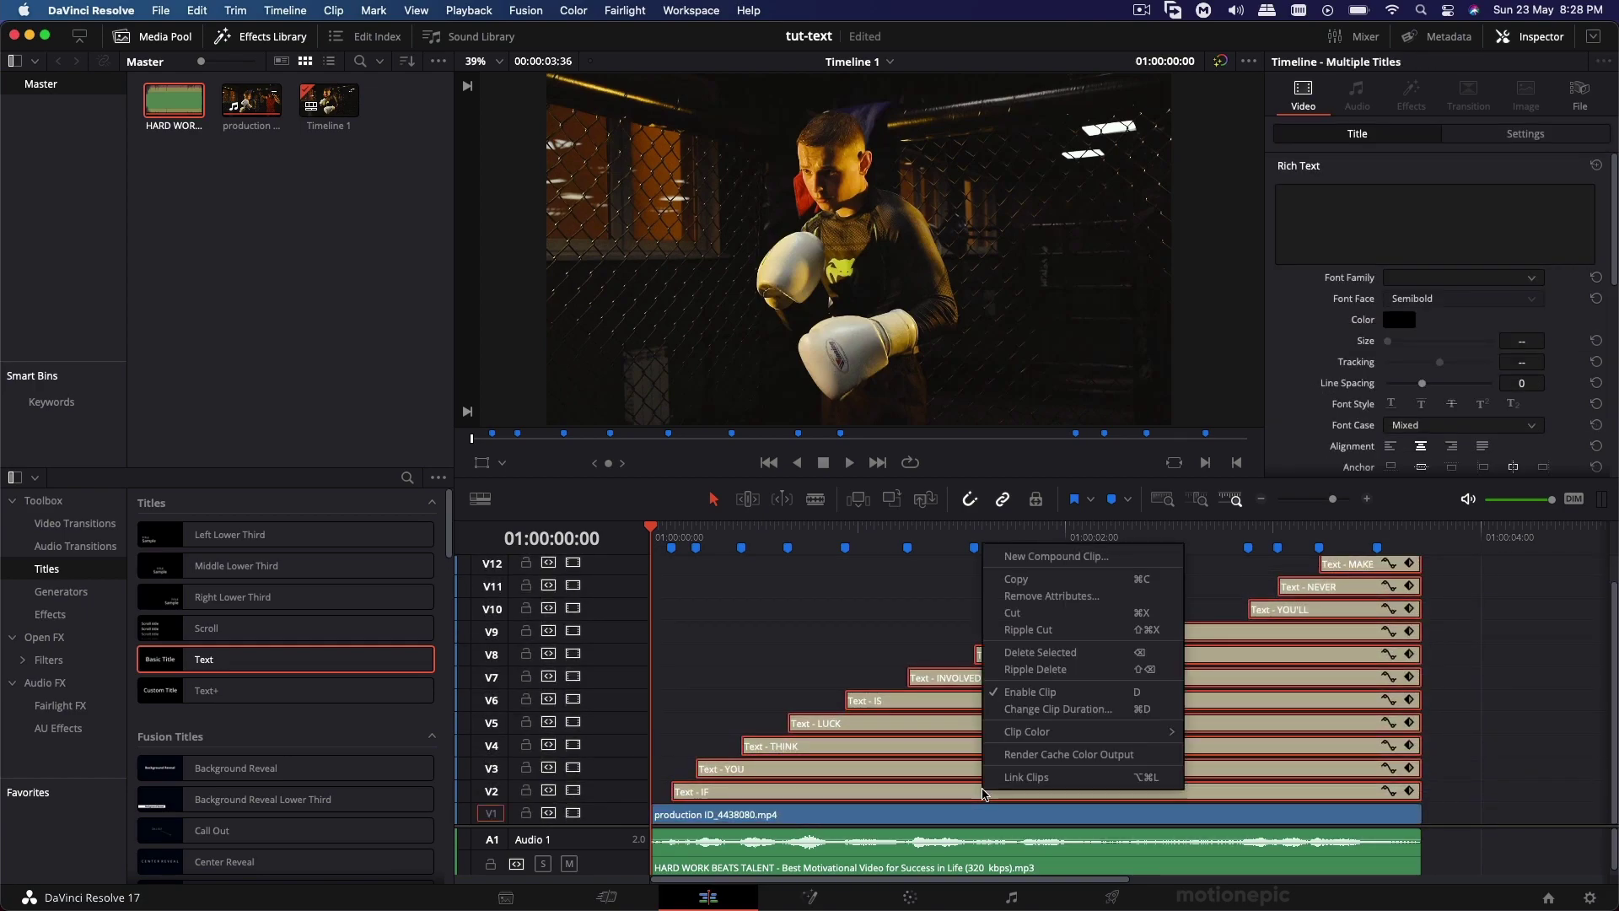
pyautogui.click(1054, 558)
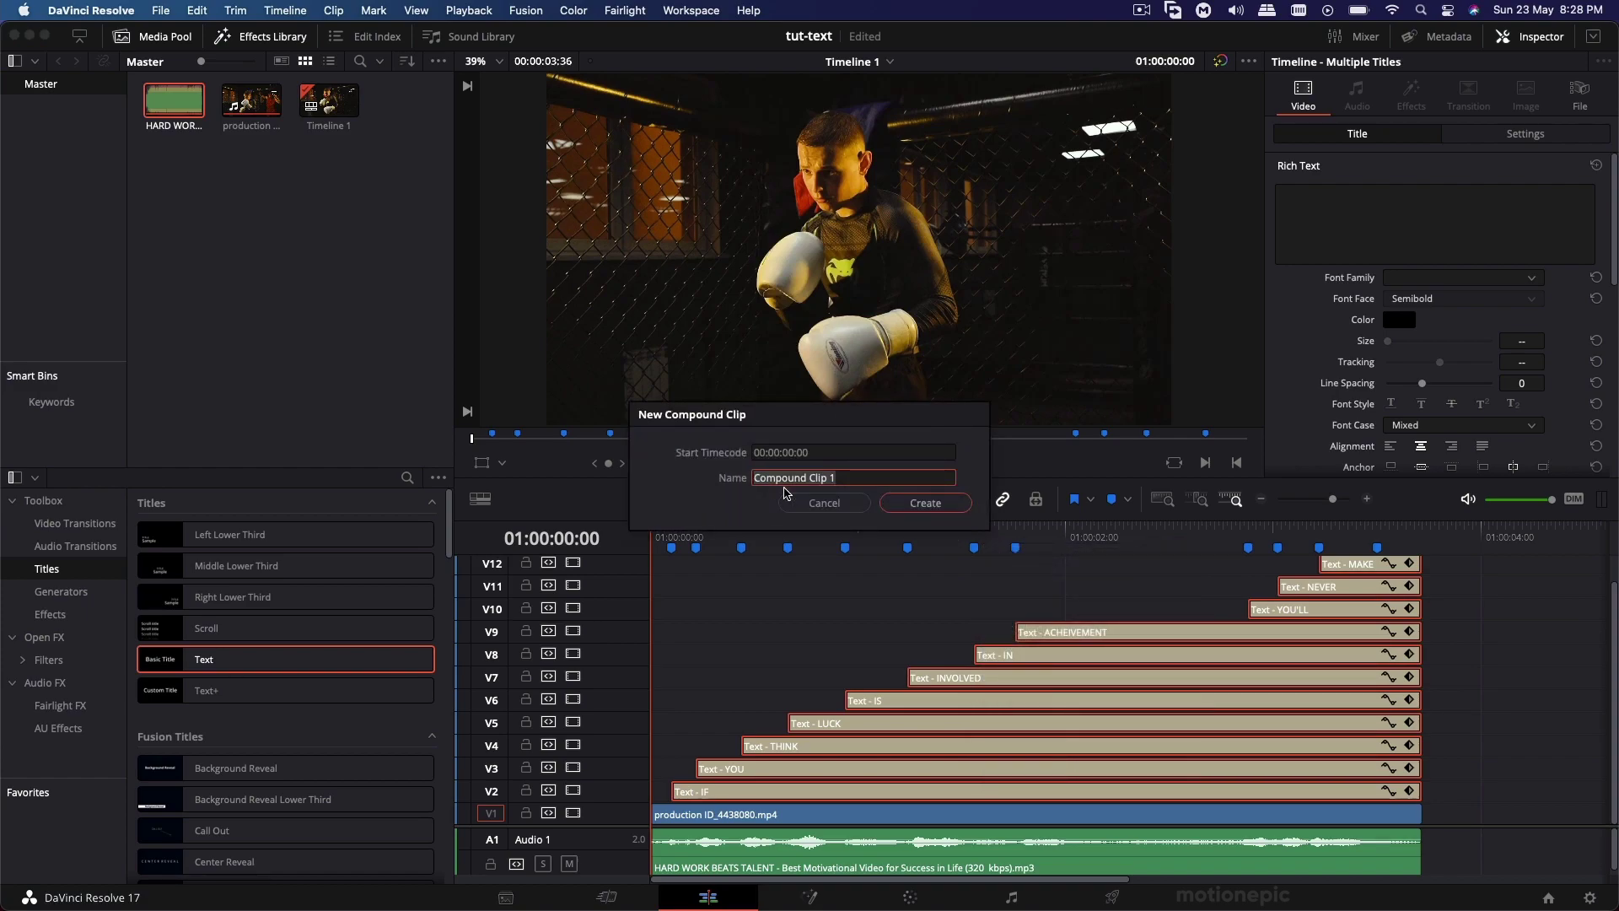
# Step: Create the compound clip named TEXT and scale it up to zoom 1.09
pyautogui.write('TEXT')
pyautogui.click(951, 506)
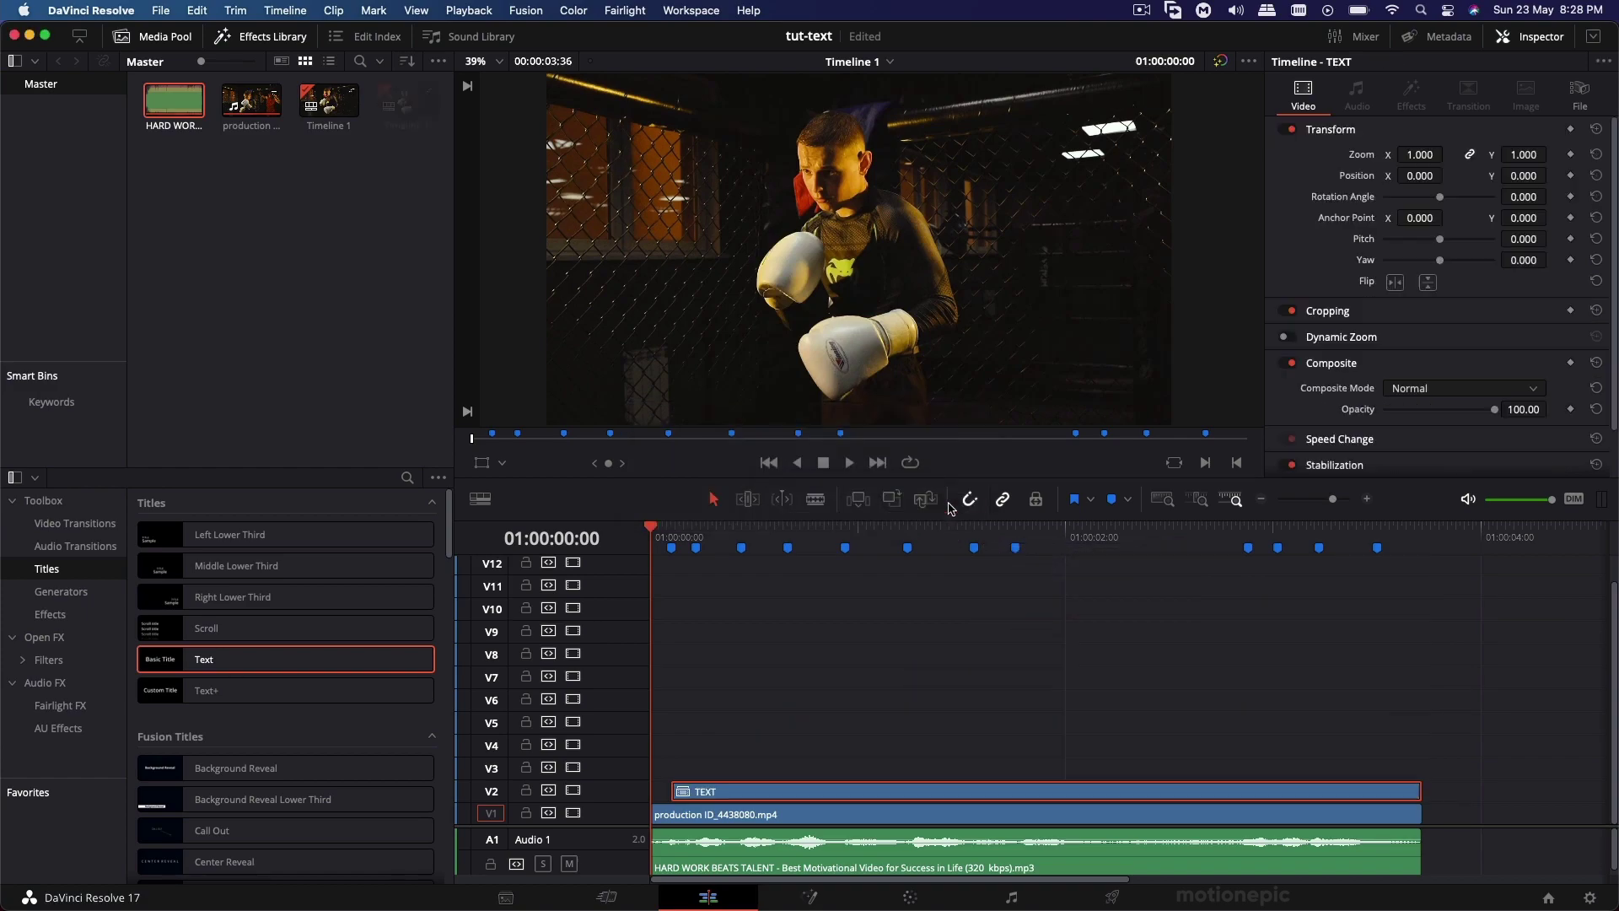
pyautogui.click(742, 561)
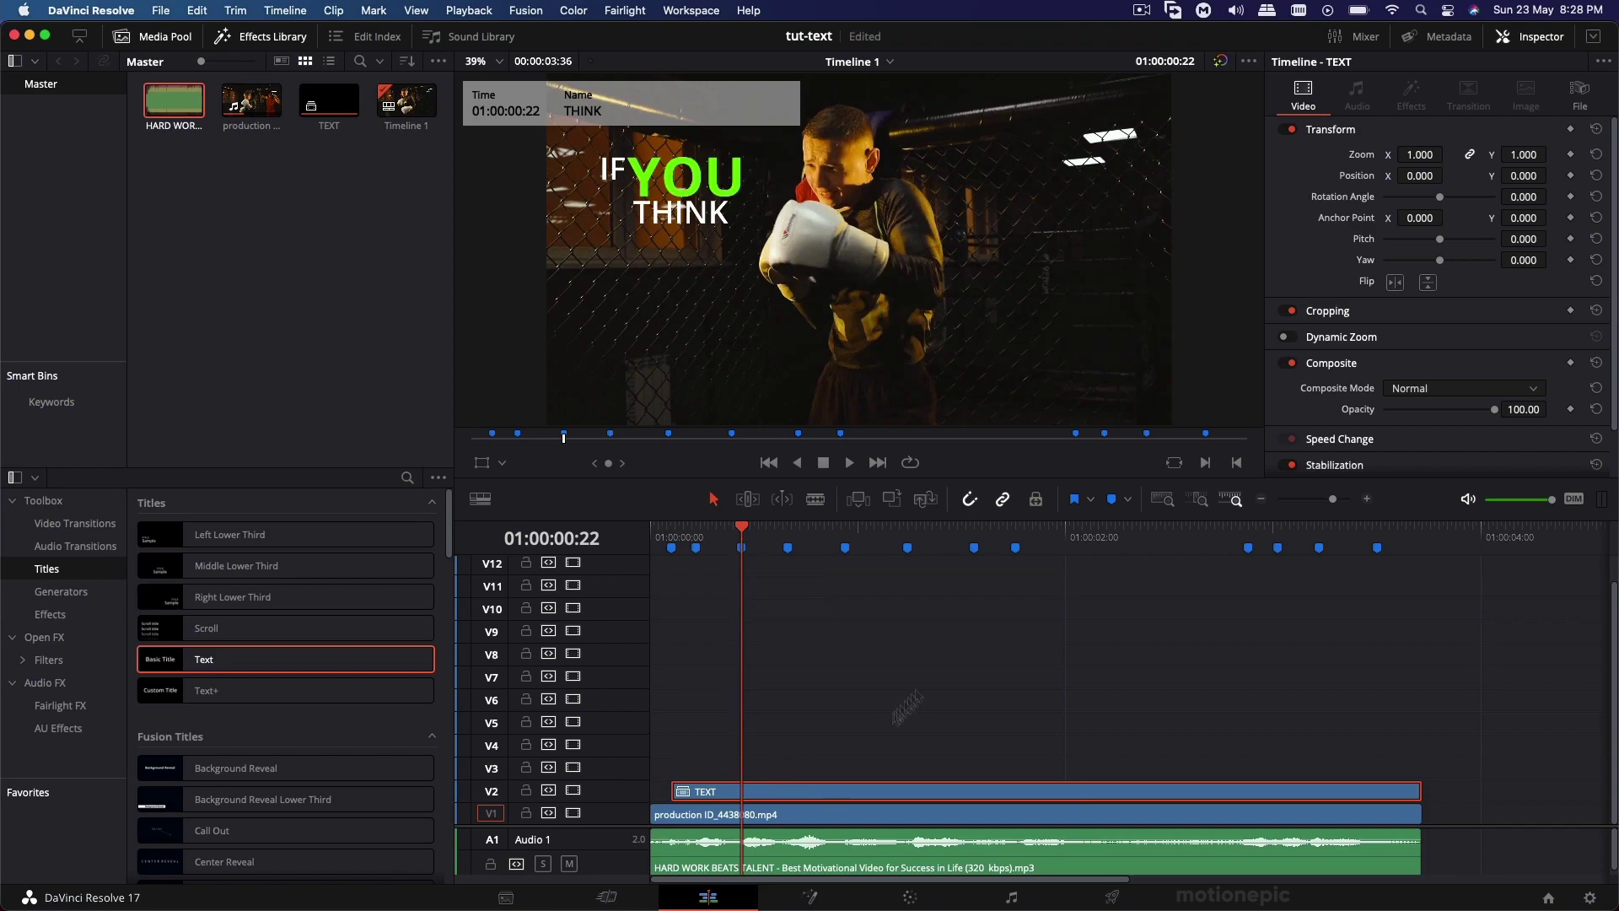
pyautogui.moveTo(1402, 166); pyautogui.dragTo(1442, 236)
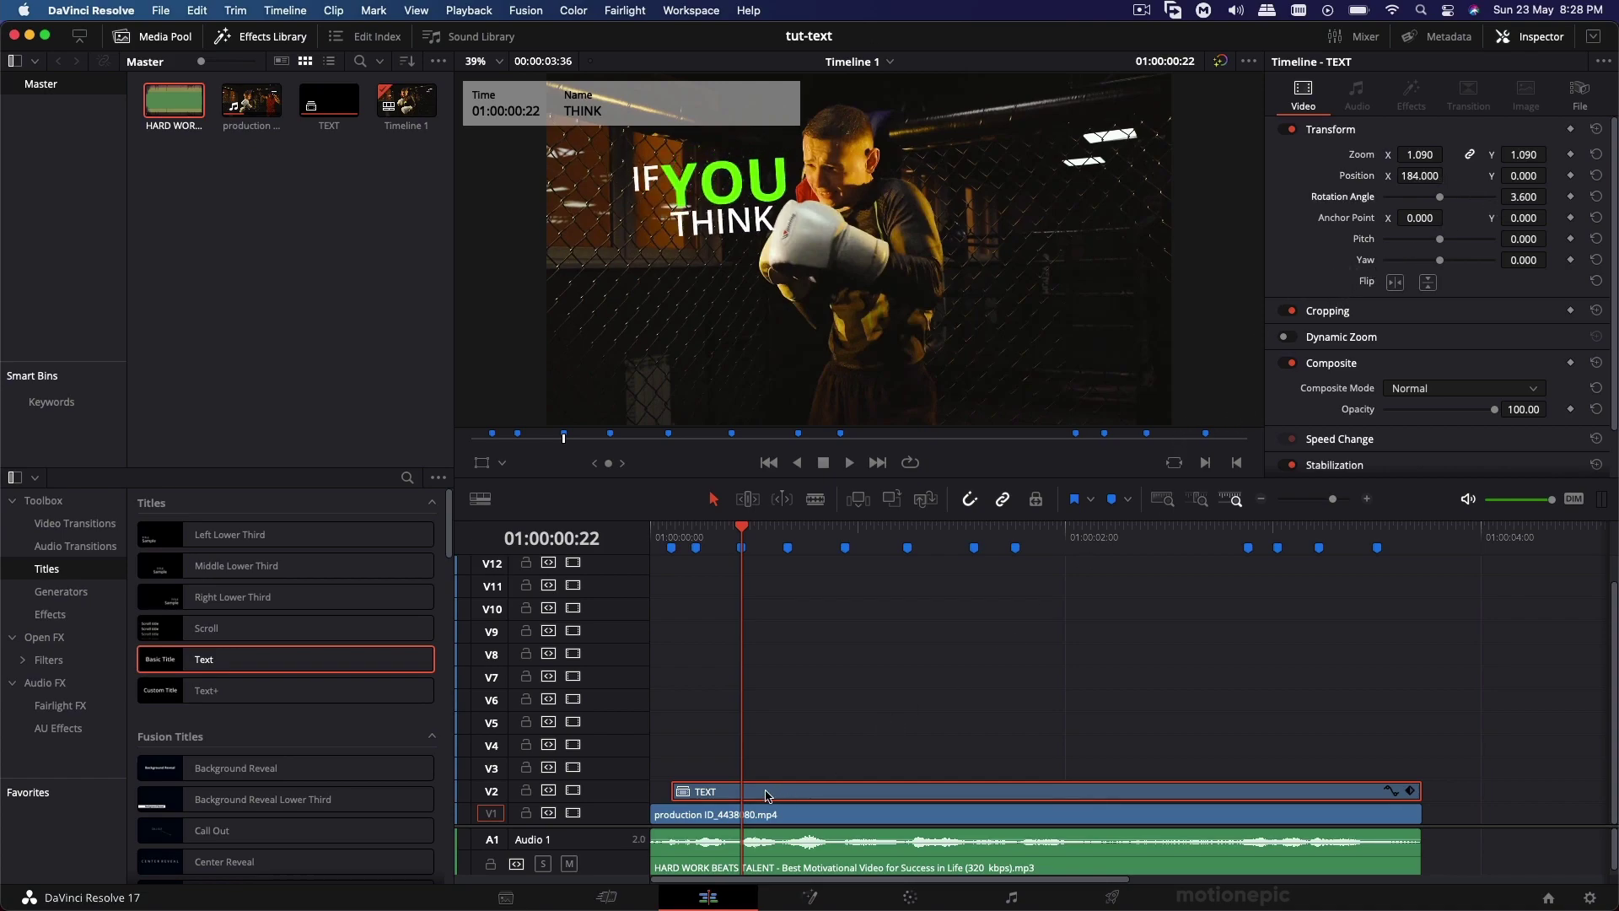
# Step: Open the TEXT clip in Fusion and add a Glow node through the tool search
pyautogui.click(809, 897)
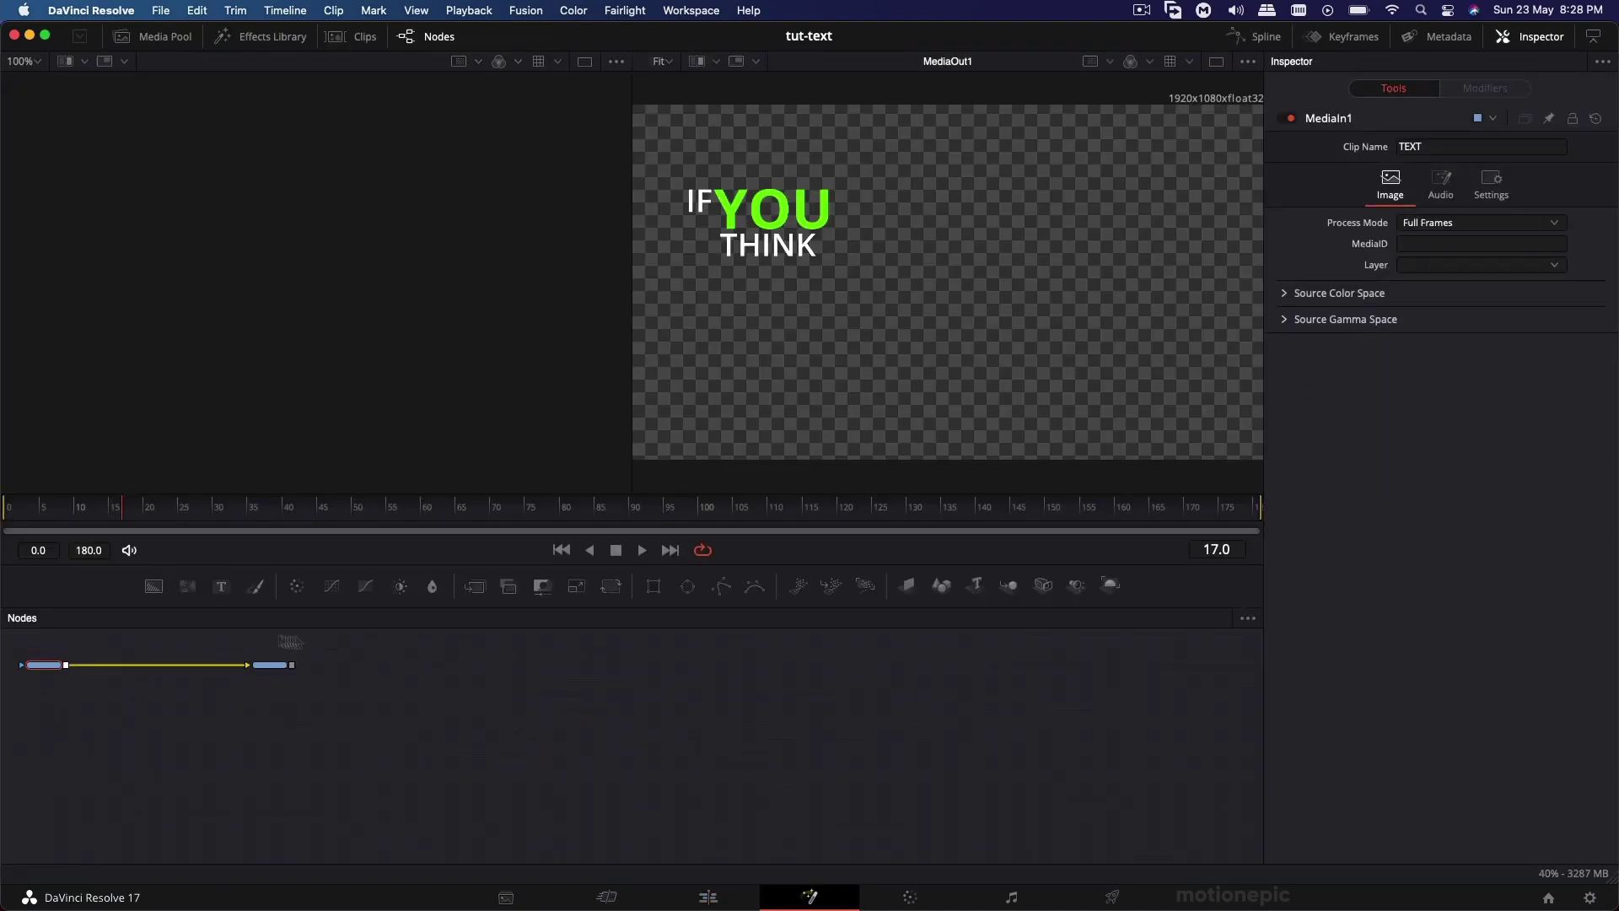
pyautogui.moveTo(153, 694); pyautogui.dragTo(499, 701)
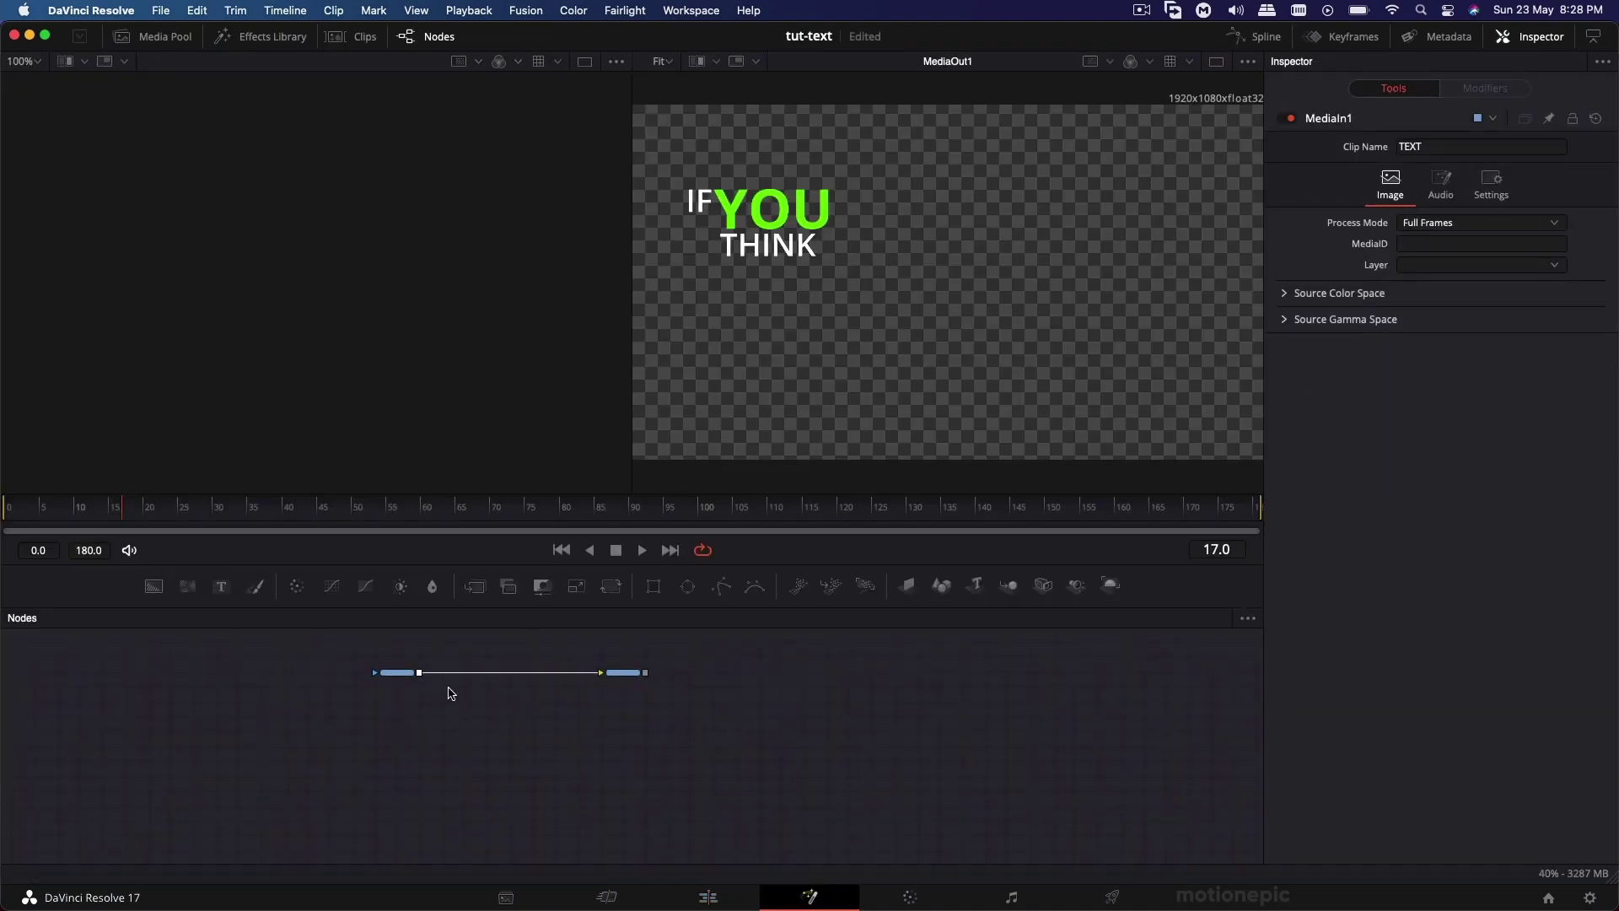
pyautogui.scroll(5, 442, 691)
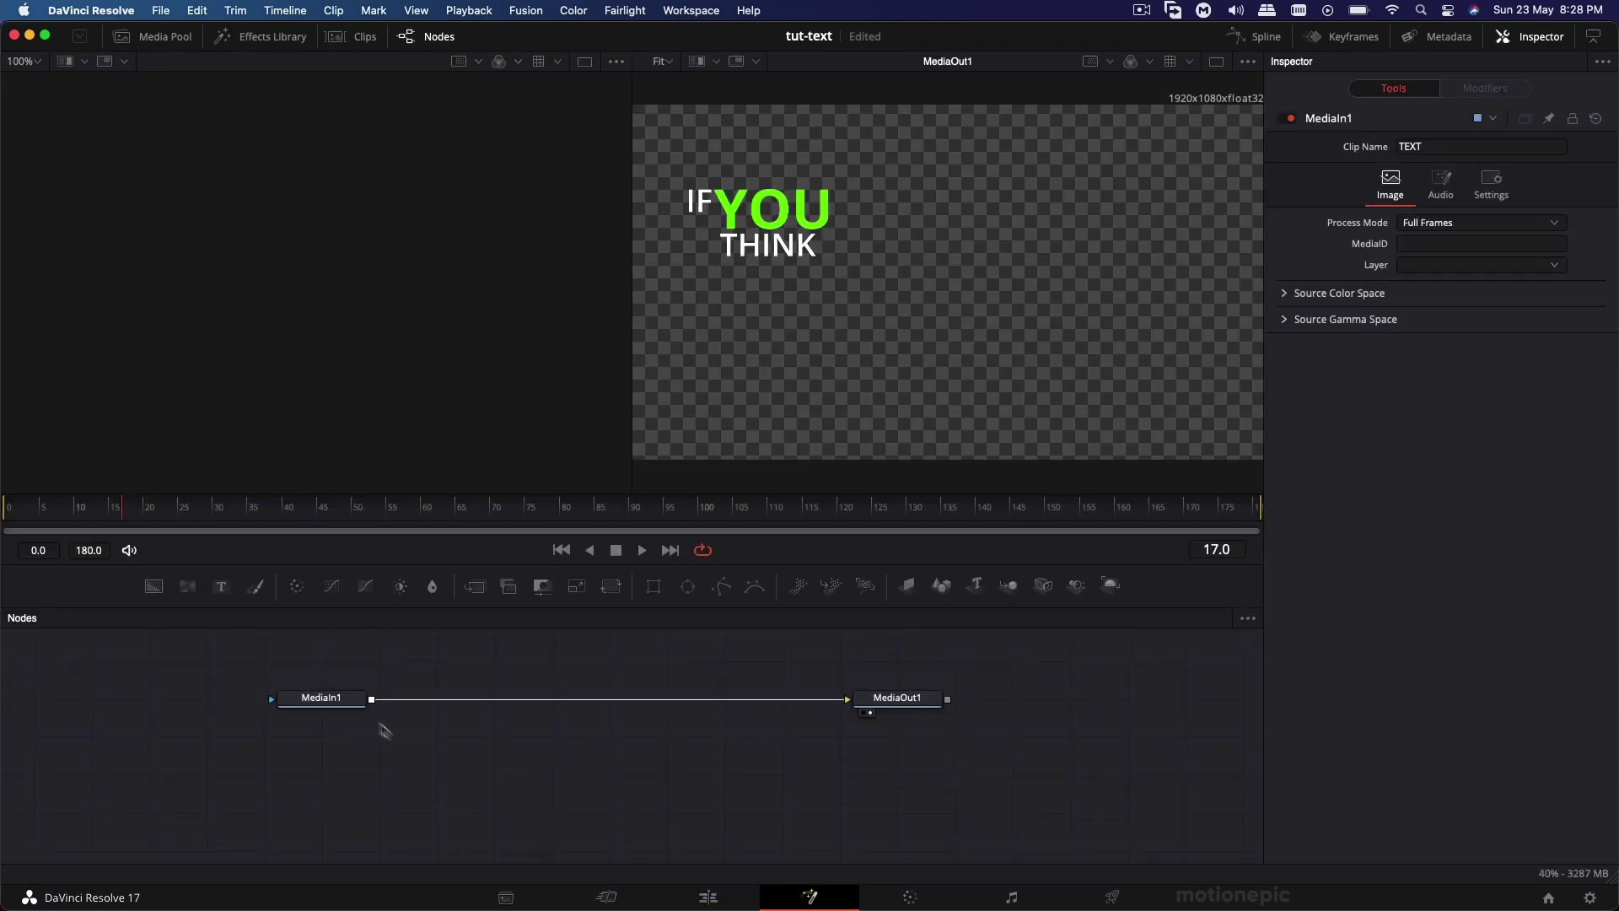
pyautogui.hotkey('shift', 'space')
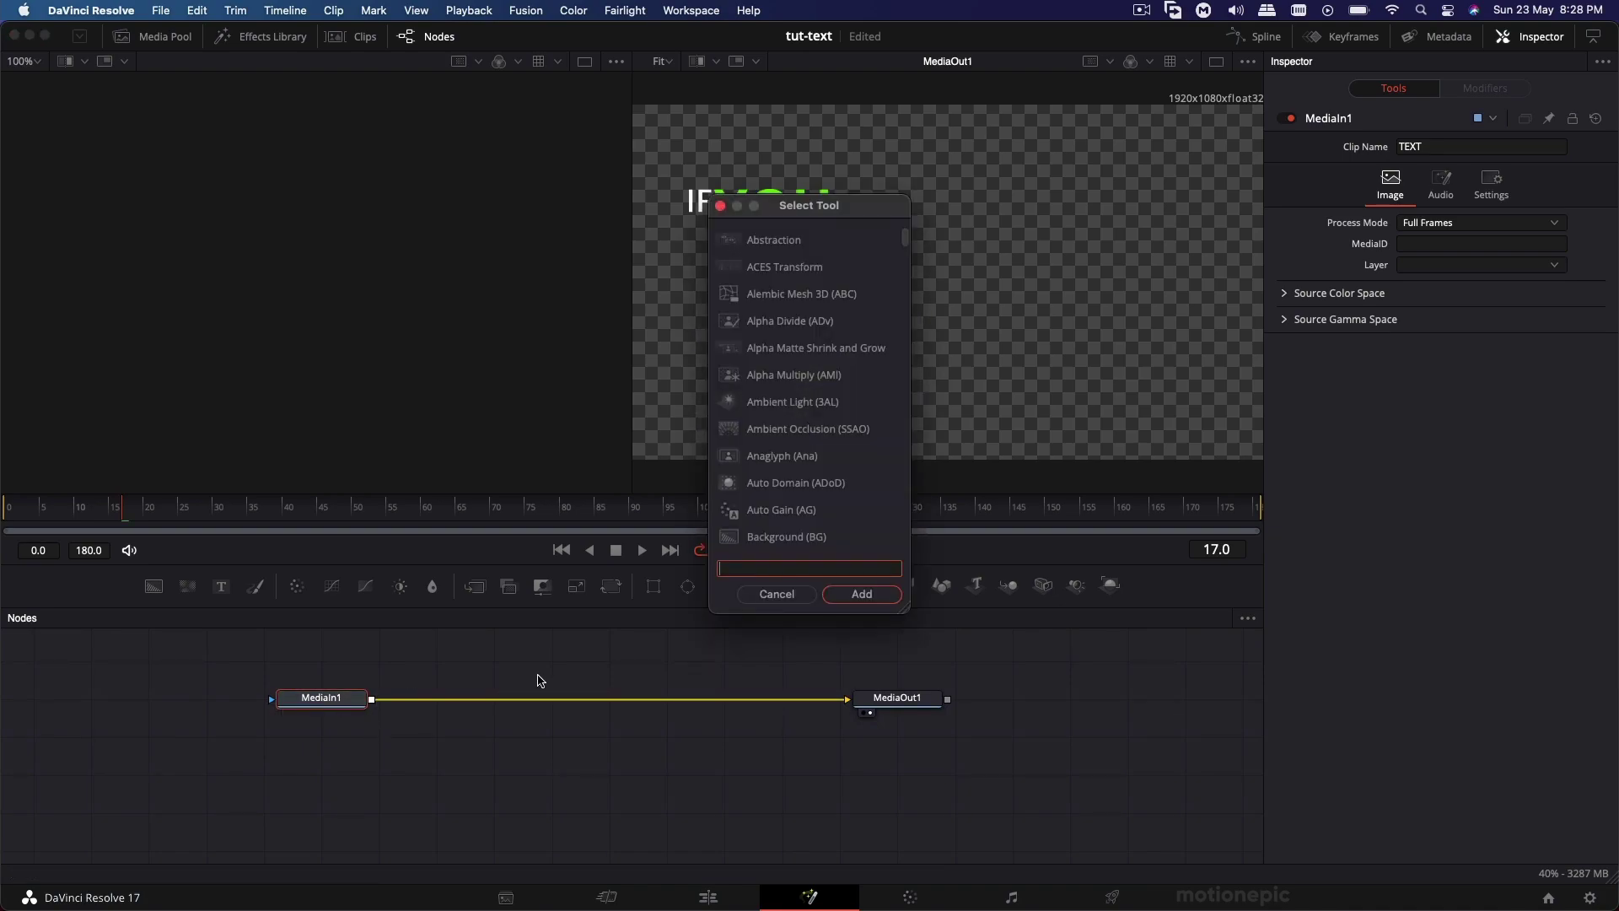
pyautogui.write('Glow')
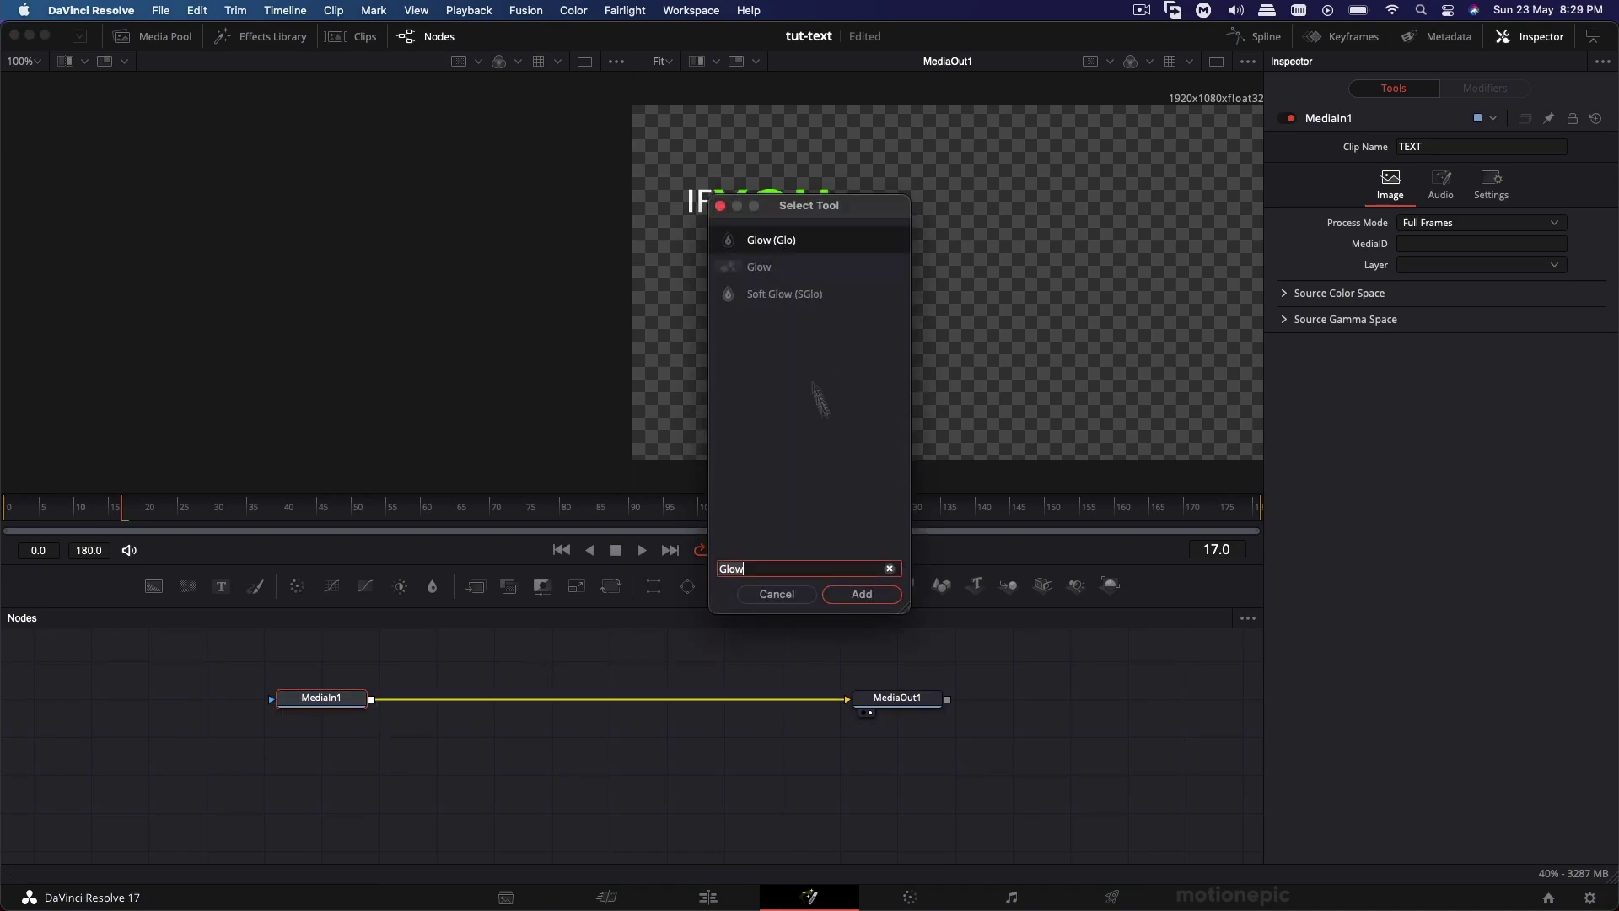
pyautogui.click(862, 593)
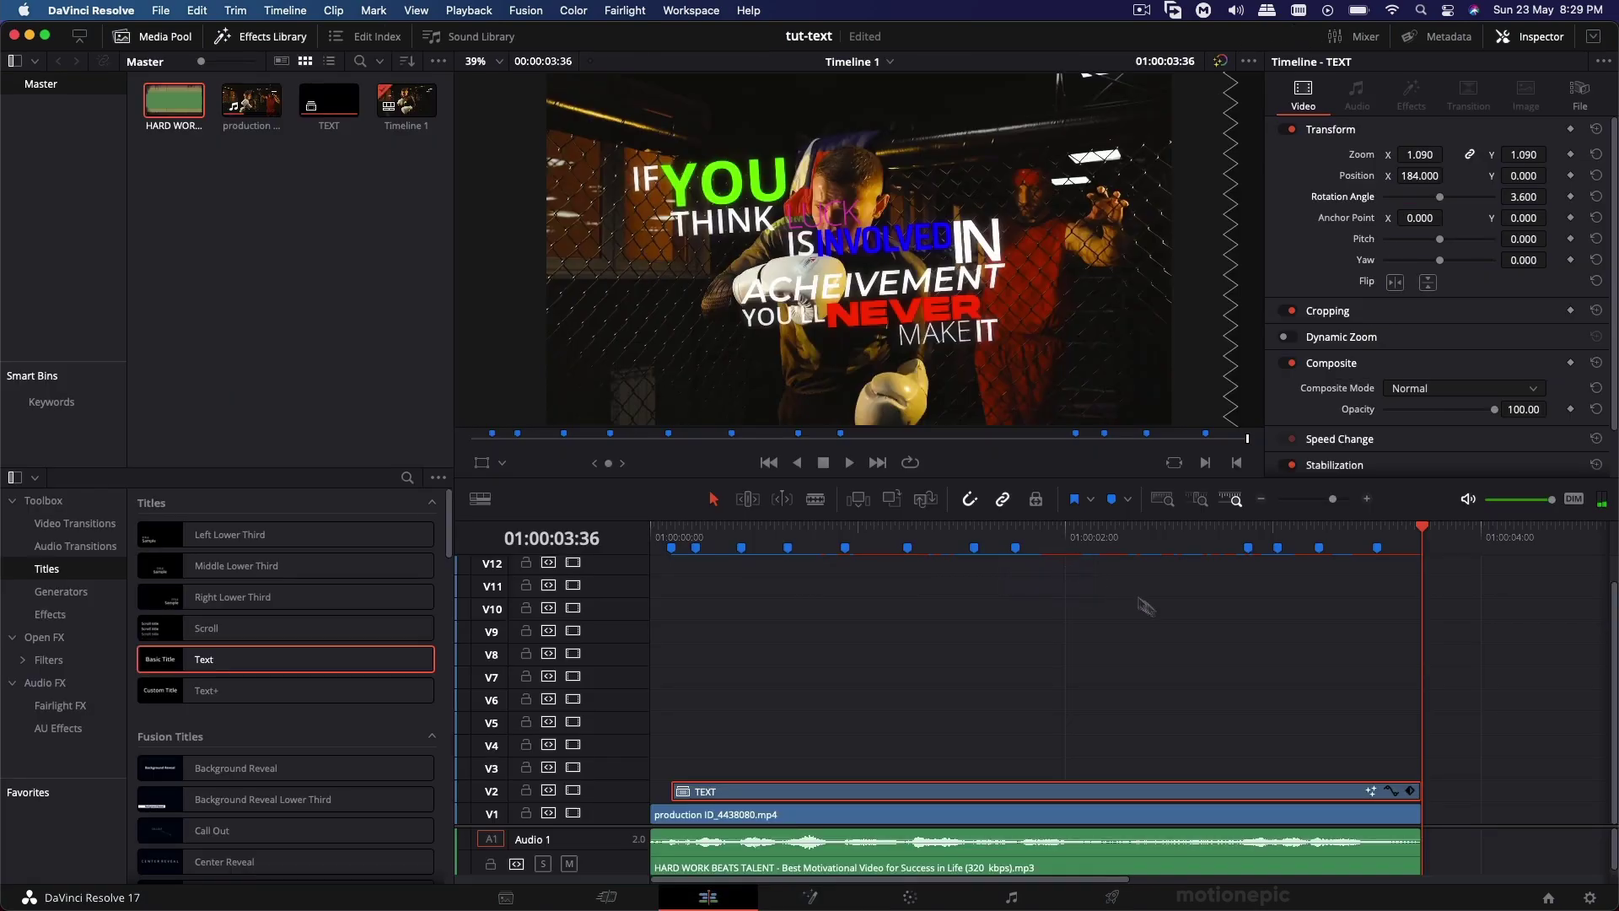